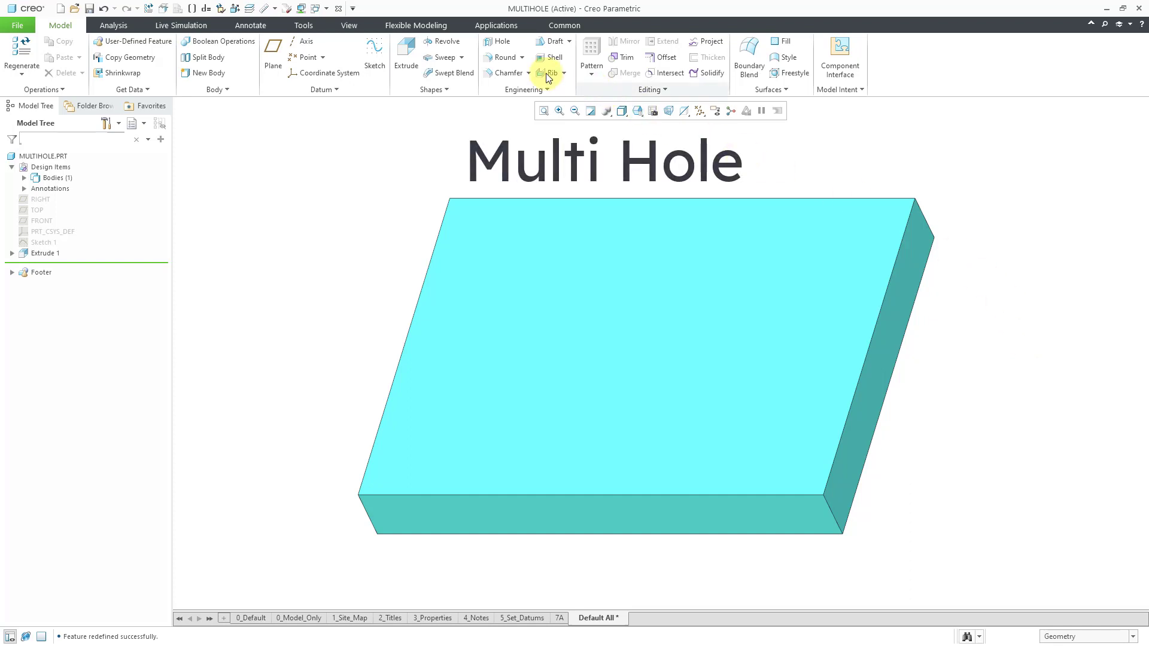
# Start a hole feature on MULTIHOLE with its placement type set to Sketched
pyautogui.click(499, 42)
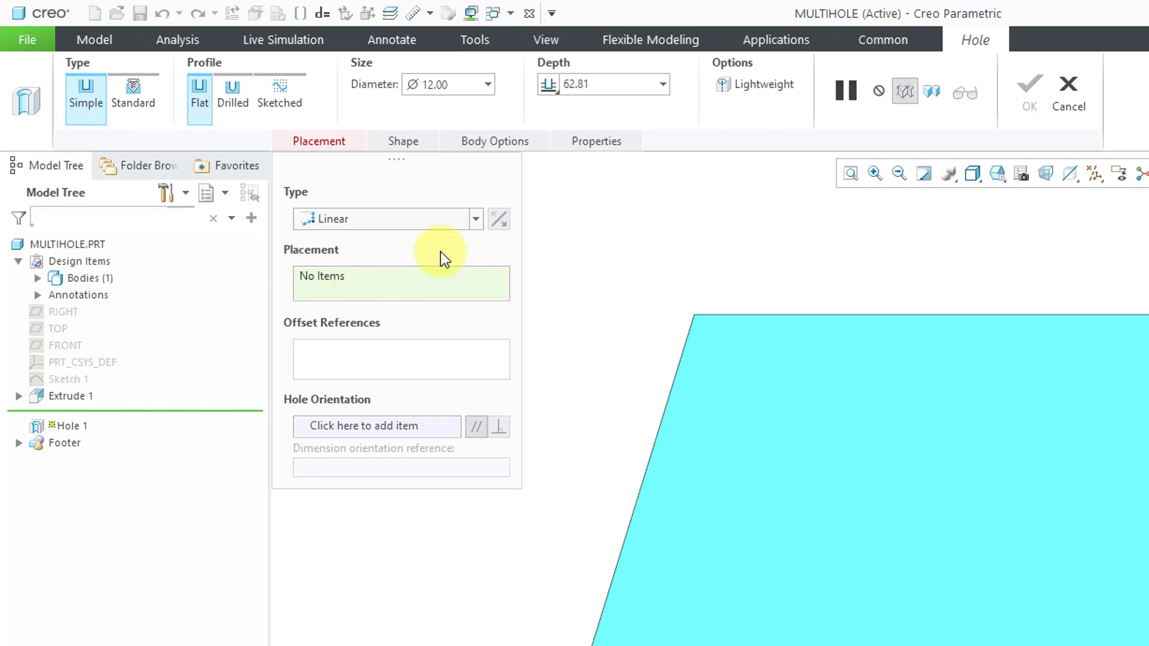
pyautogui.click(476, 219)
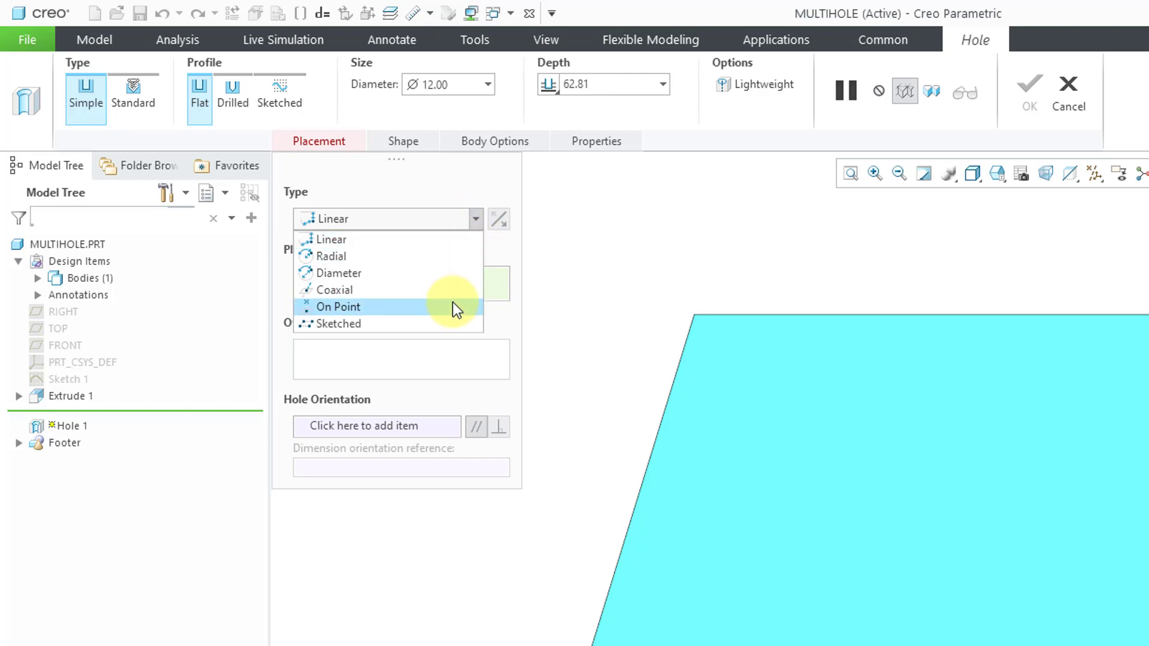
pyautogui.click(447, 320)
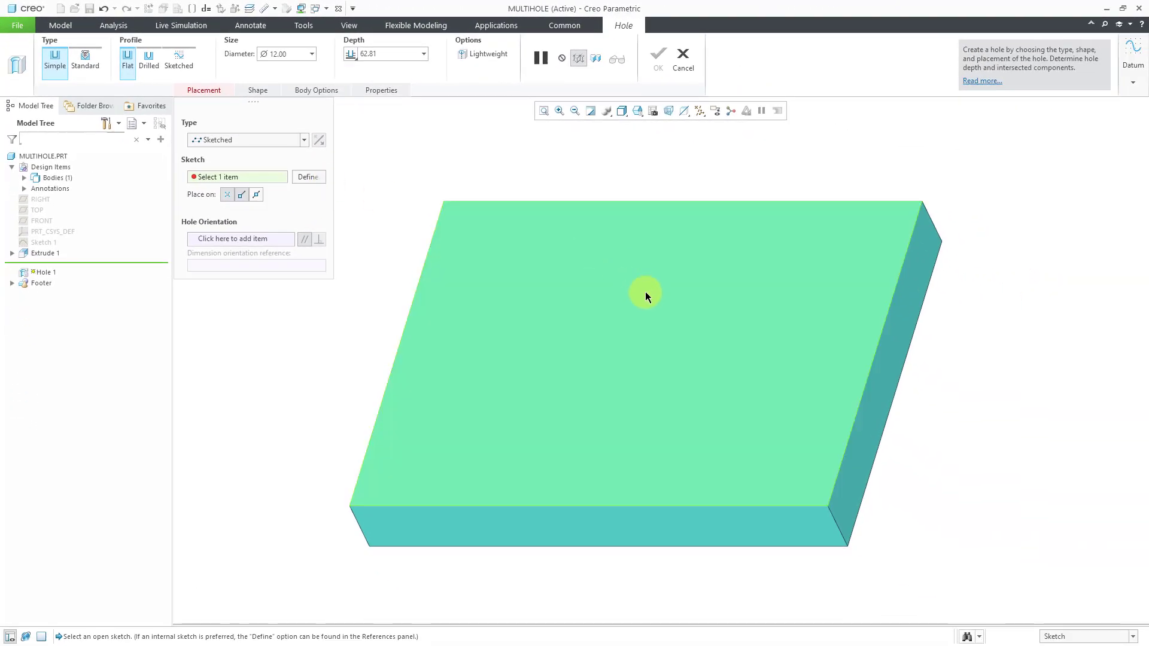
# Sketch two hole points on the block's top face along the horizontal reference
pyautogui.click(636, 317)
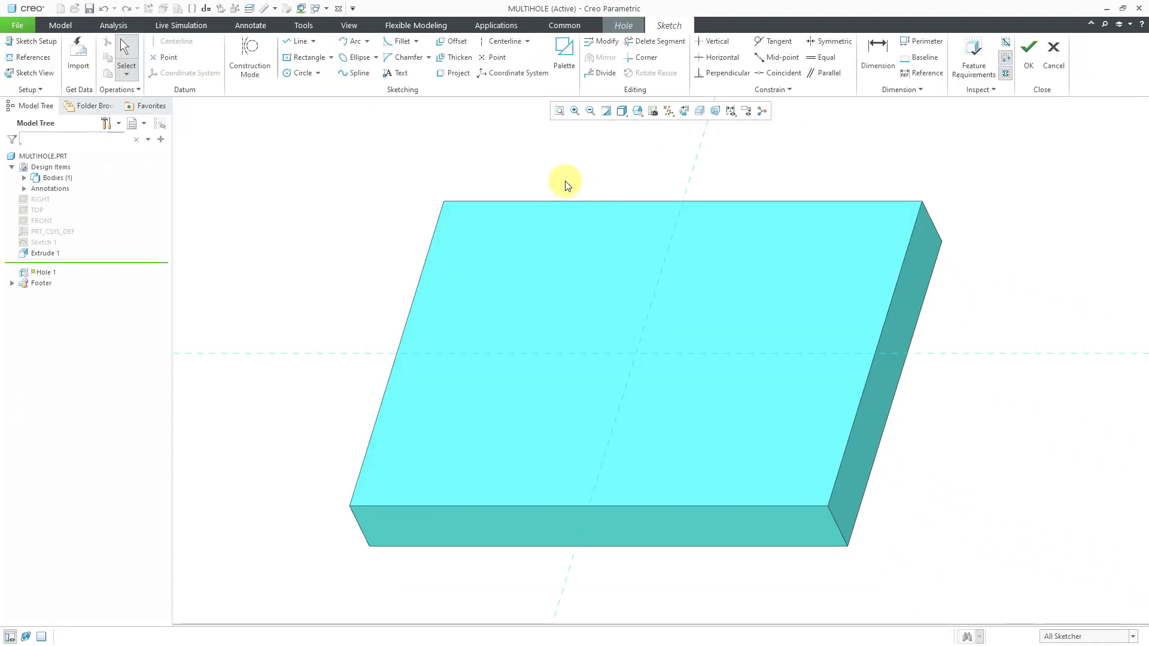
pyautogui.click(170, 60)
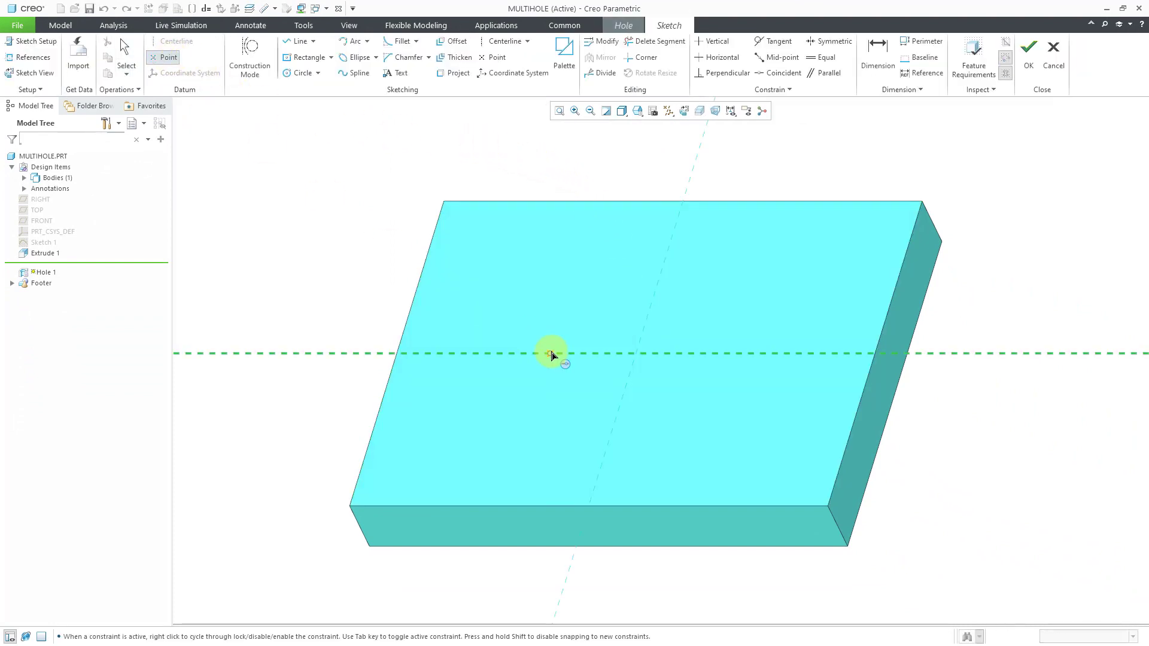
pyautogui.click(747, 354)
pyautogui.middleClick(844, 162)
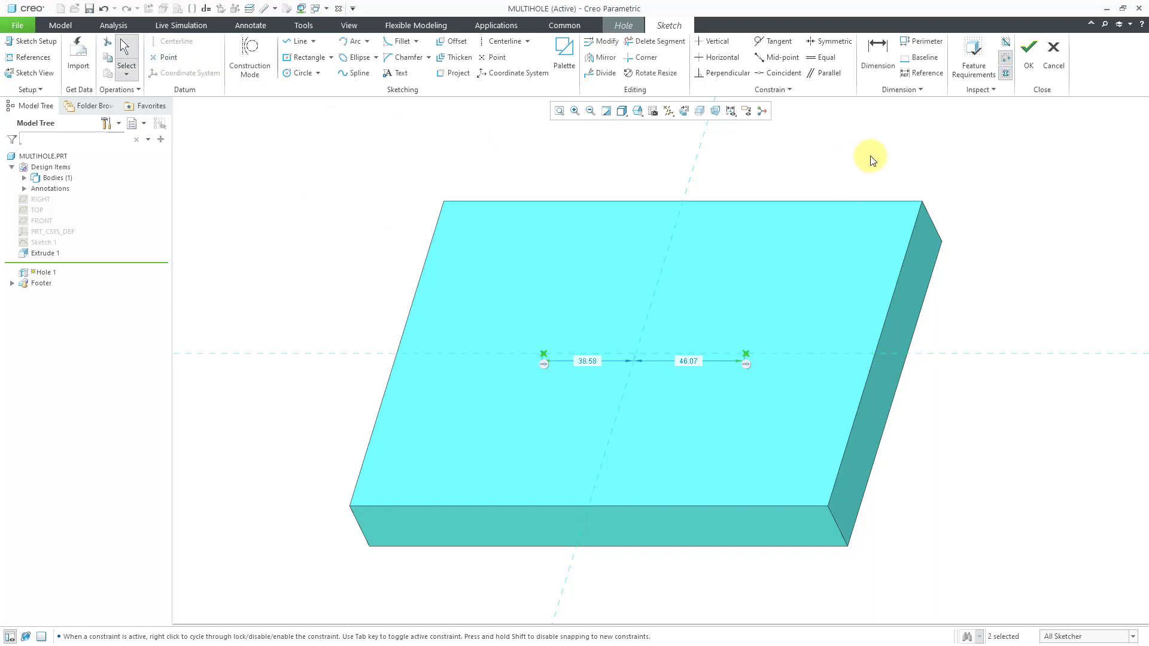
pyautogui.click(1029, 61)
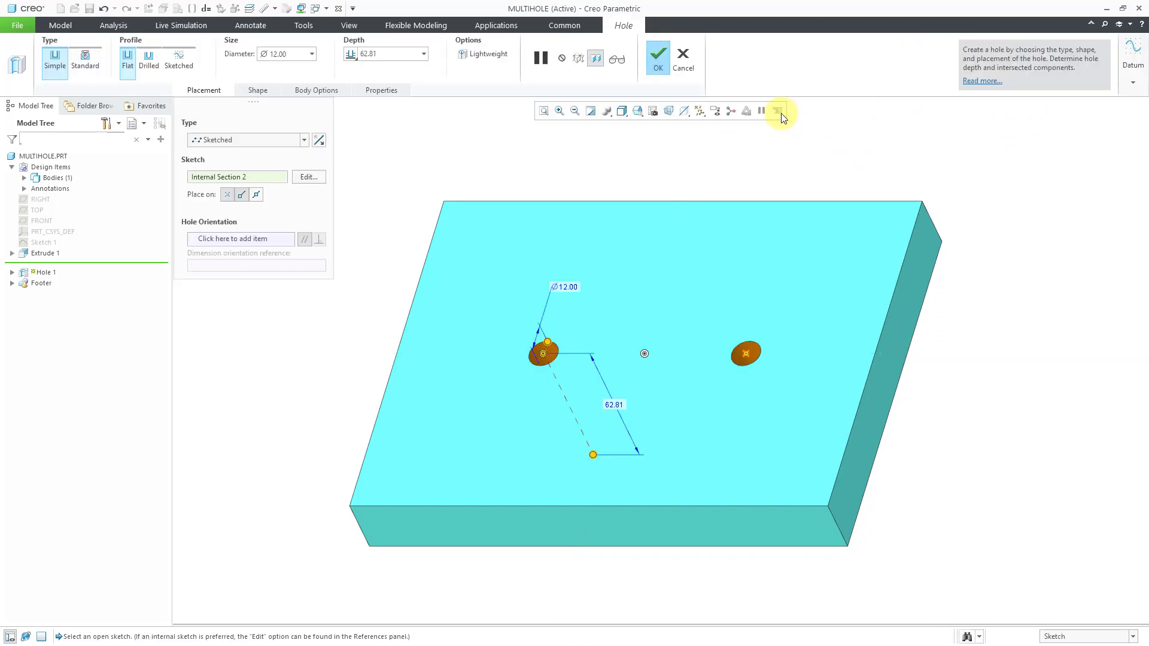
# Make the 12 mm holes go Through All and complete Hole 1
pyautogui.rightClick(593, 455)
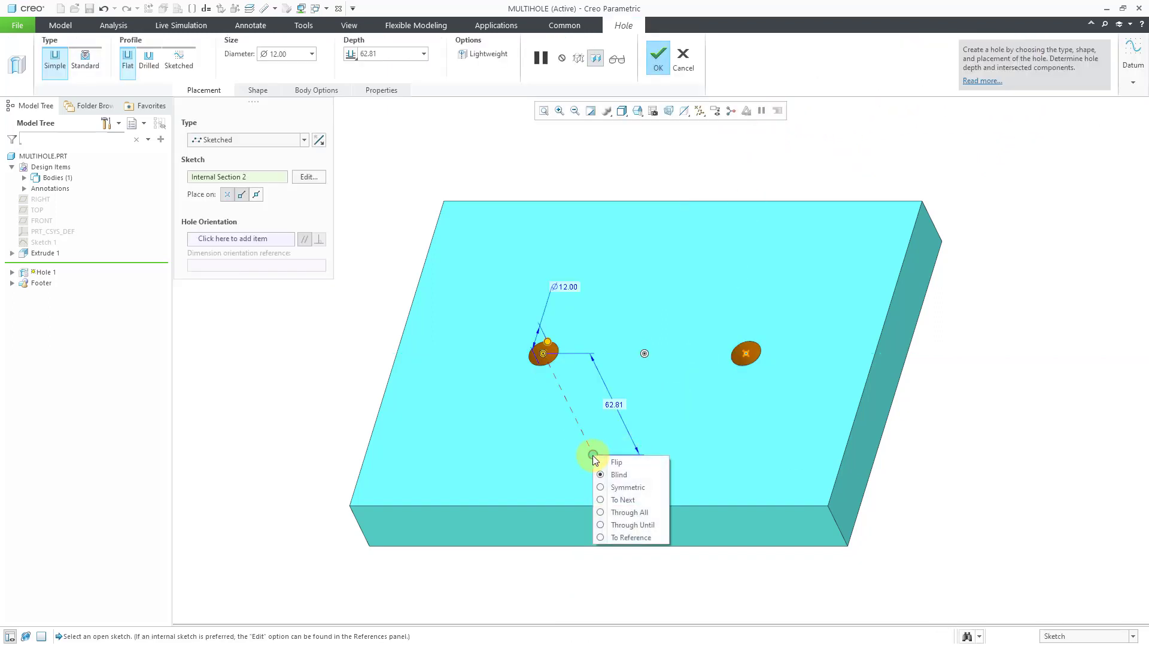
pyautogui.click(619, 508)
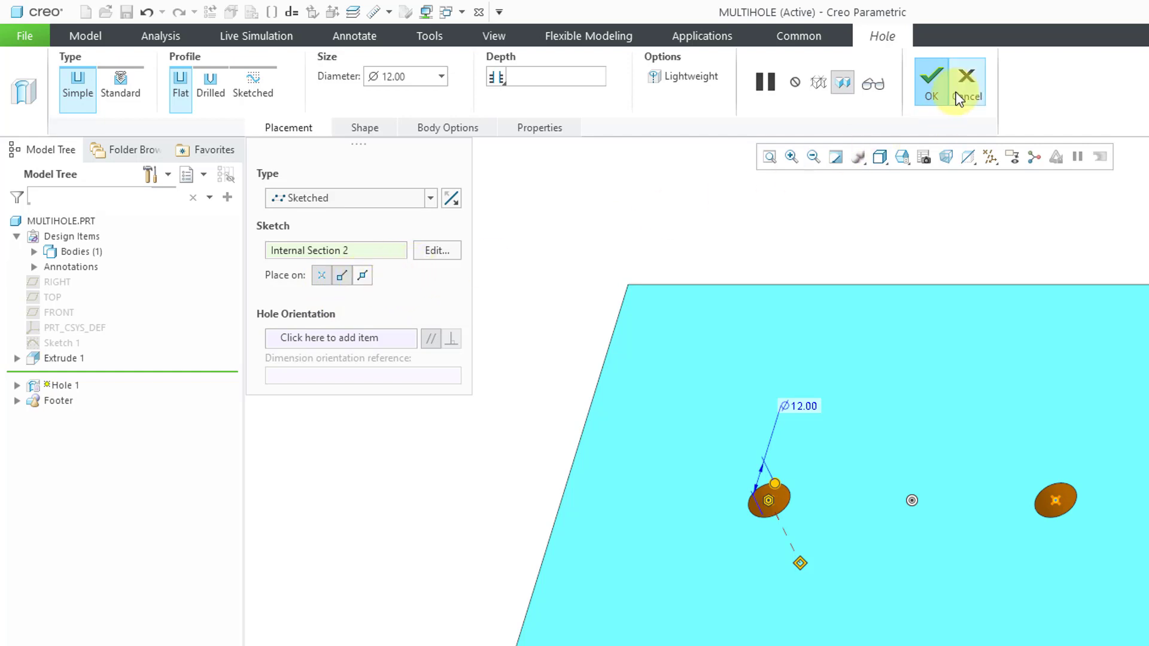
pyautogui.click(932, 81)
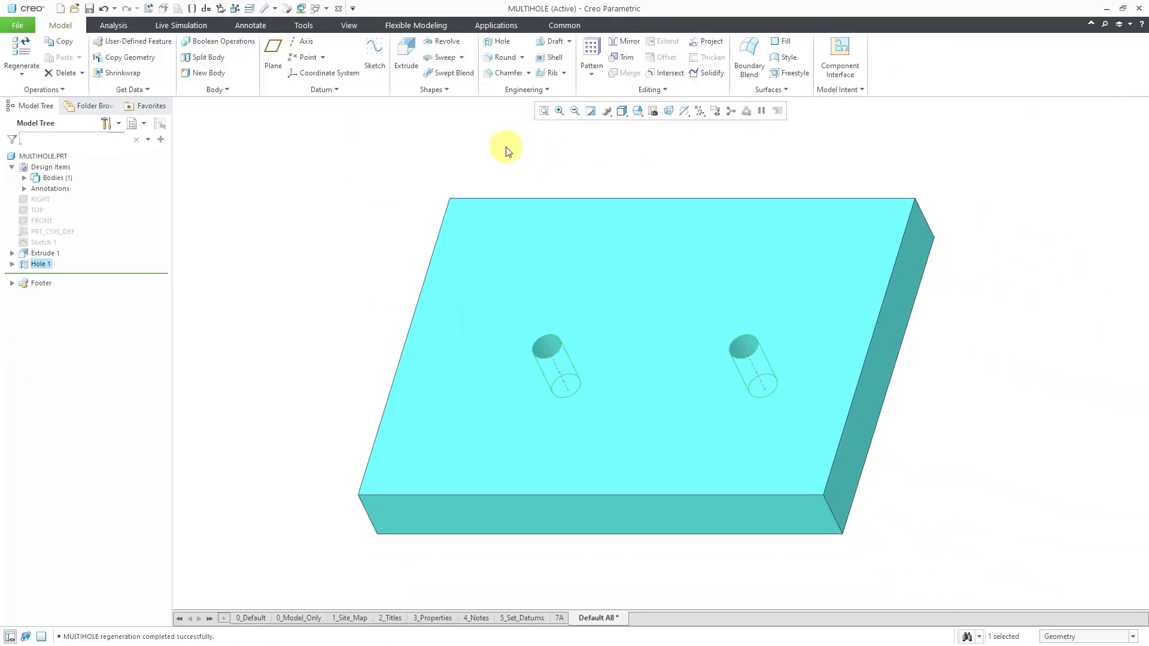
# Start a second Sketched hole and set up its sketch on the block's top face
pyautogui.click(508, 41)
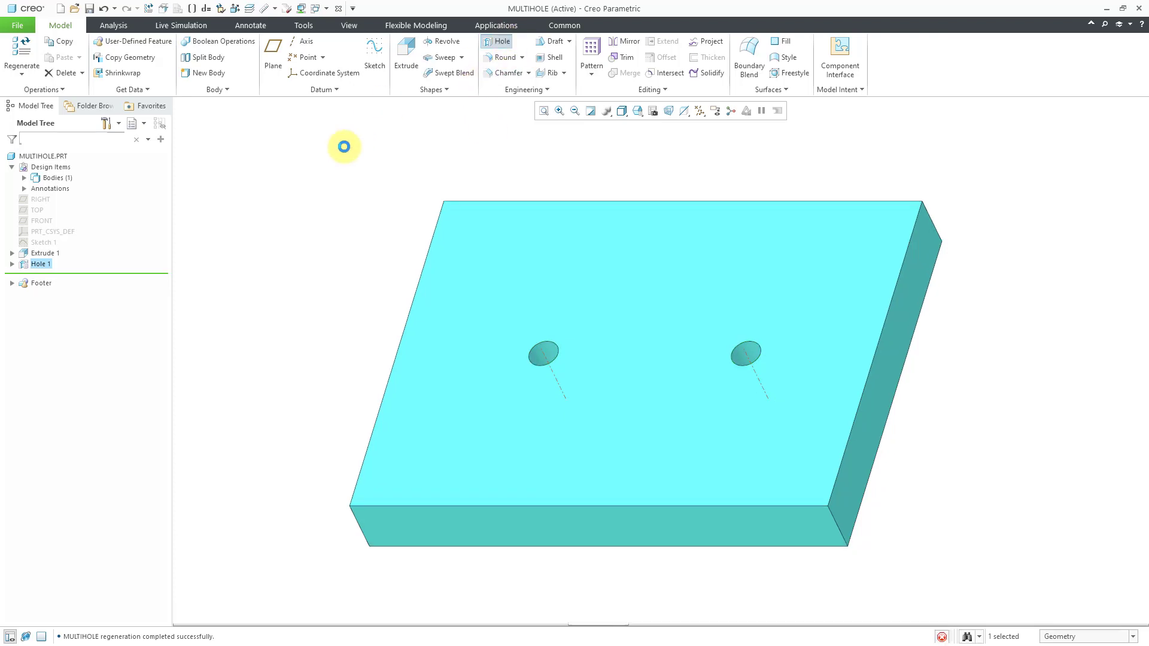
pyautogui.click(275, 141)
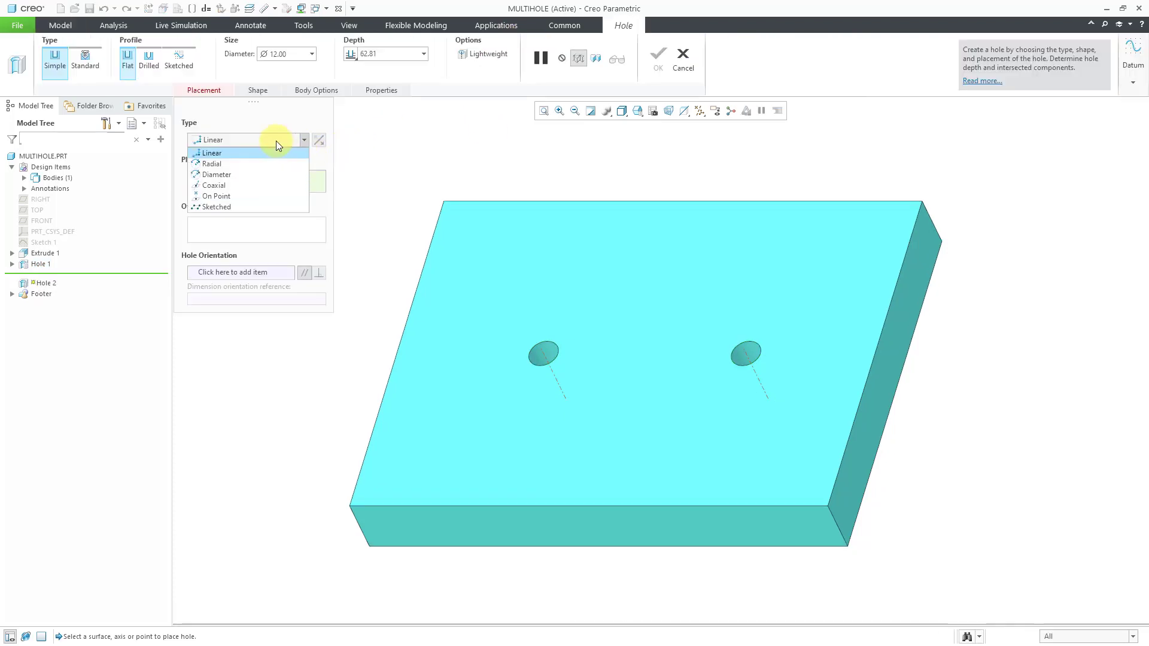
pyautogui.click(271, 206)
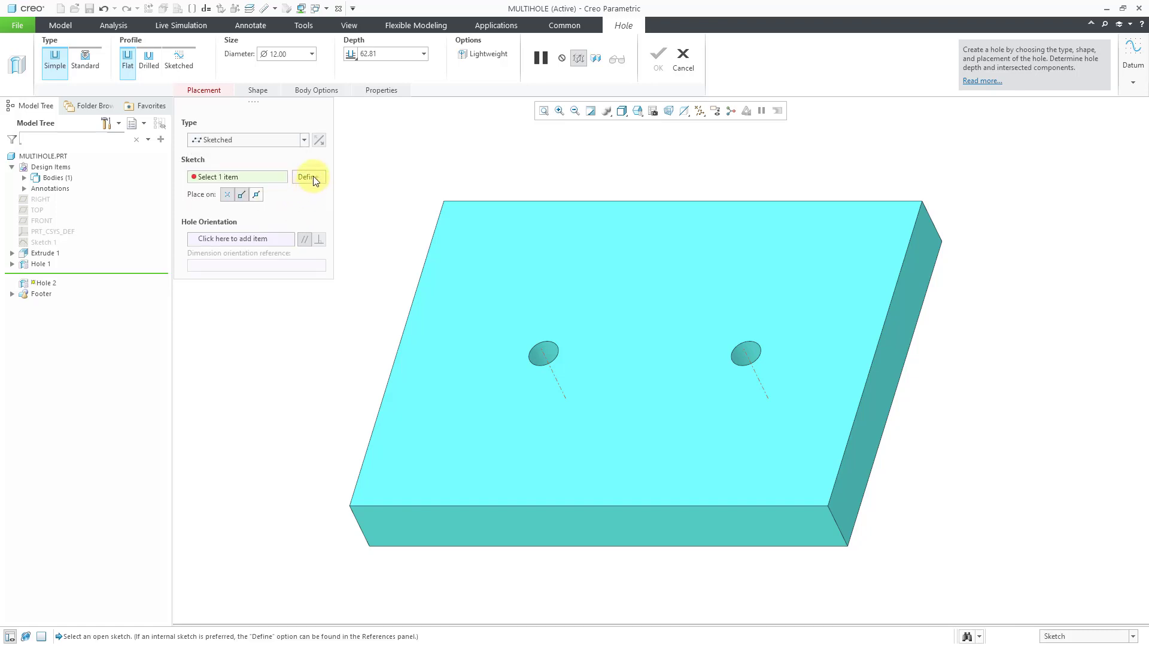
pyautogui.click(309, 178)
pyautogui.click(594, 283)
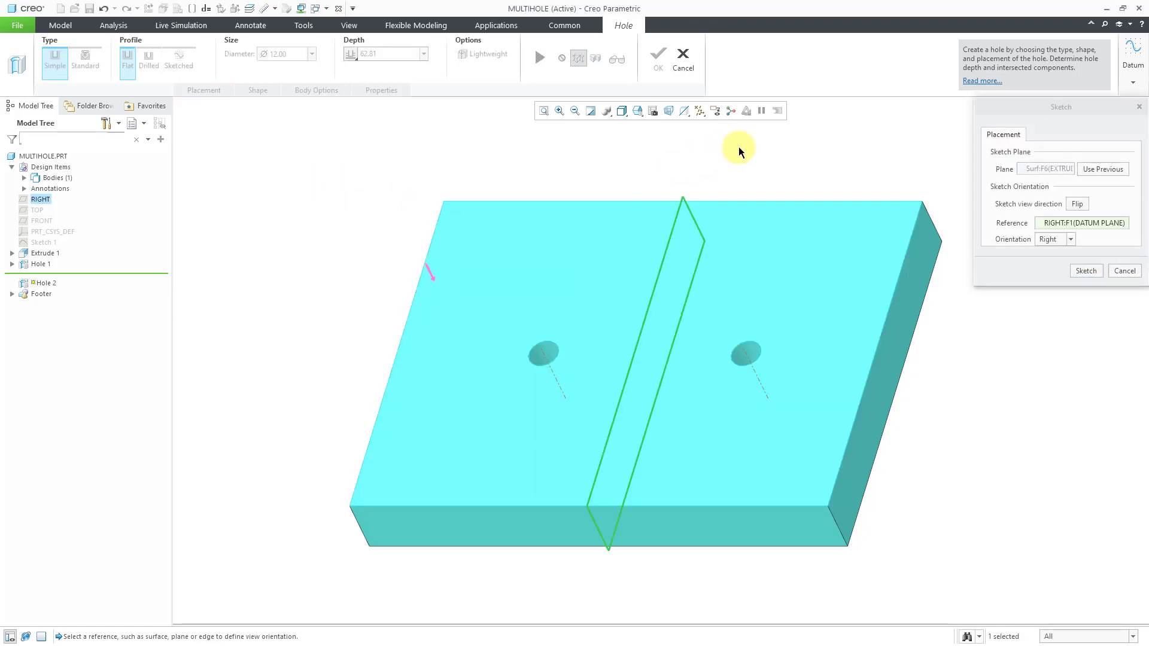
pyautogui.click(1086, 271)
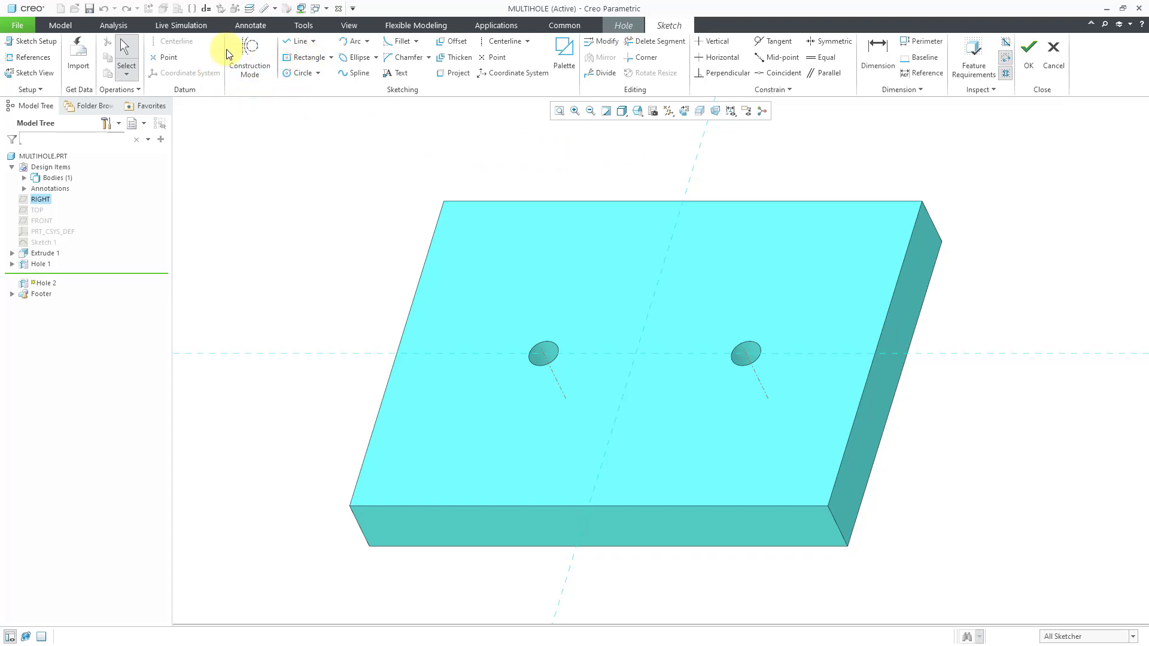
# Draw a centre rectangle from the sketch origin out toward the block's corner
pyautogui.click(305, 59)
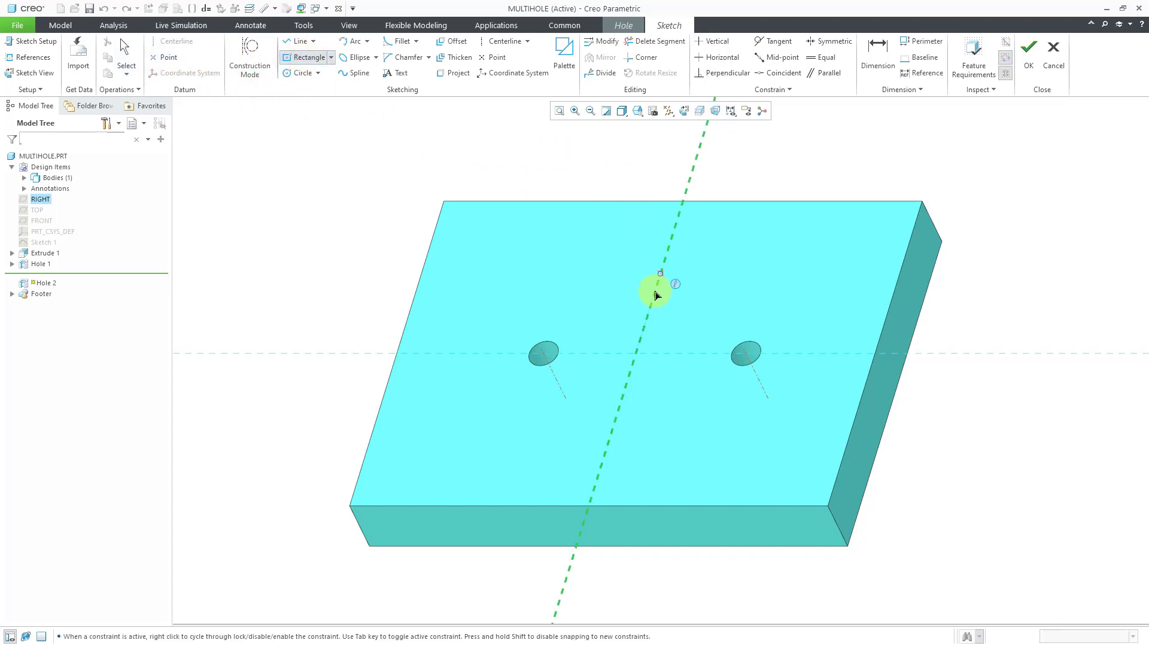
pyautogui.click(636, 353)
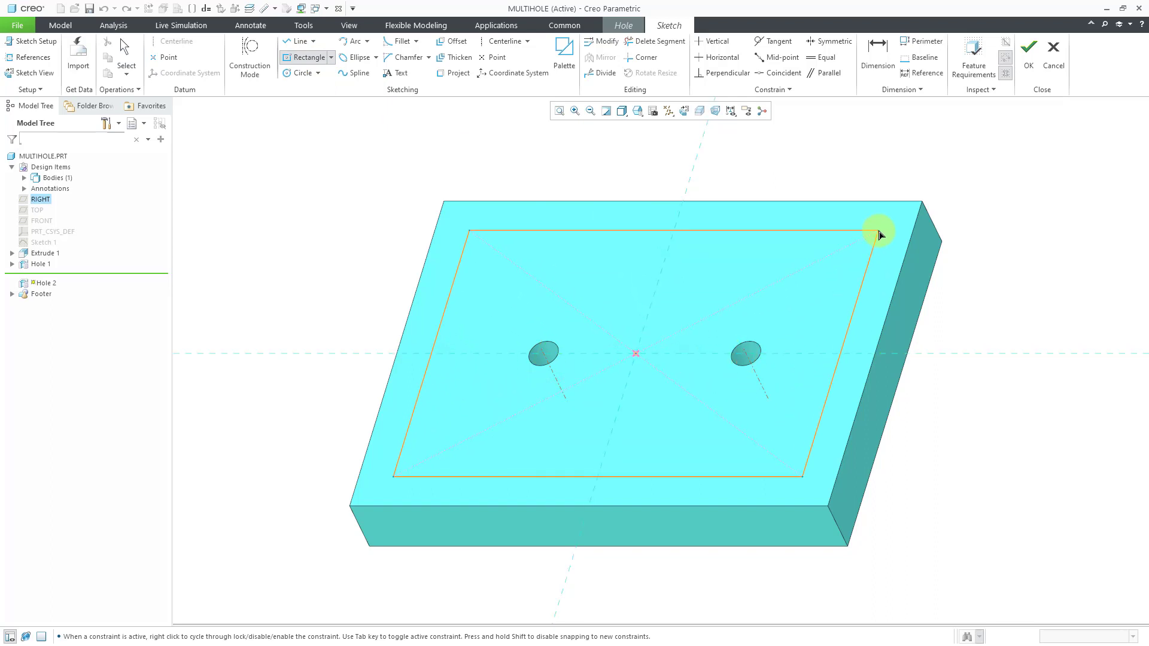
pyautogui.click(880, 231)
pyautogui.middleClick(982, 249)
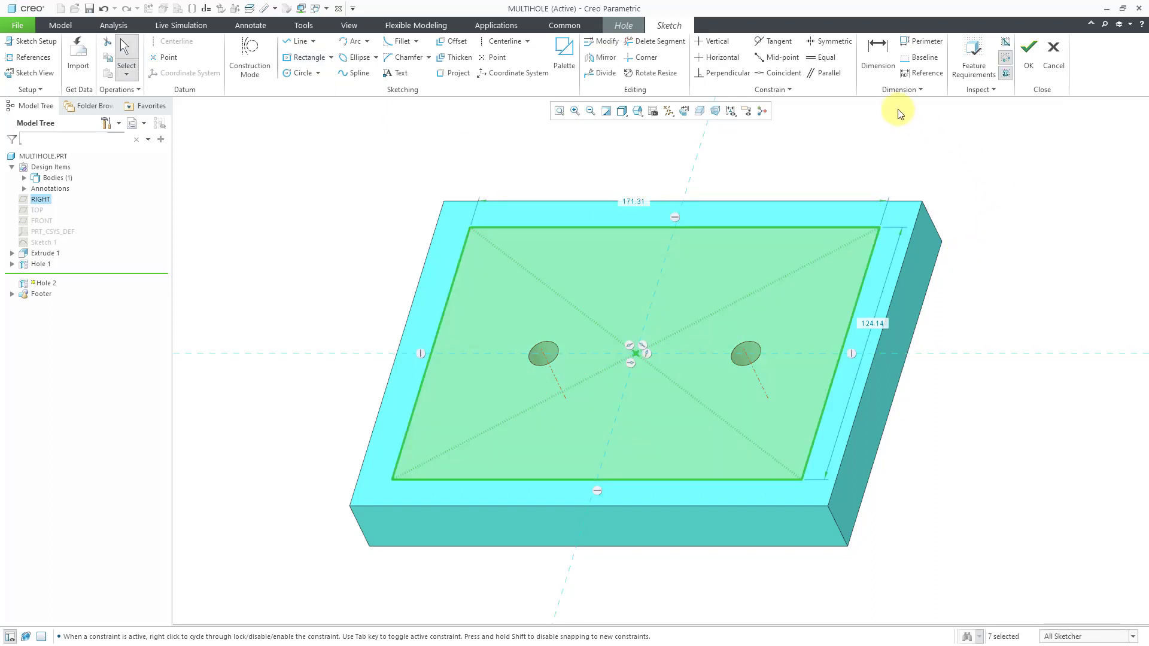
# Dimension the rectangle's right and top offsets from the block edges to 12
pyautogui.click(880, 62)
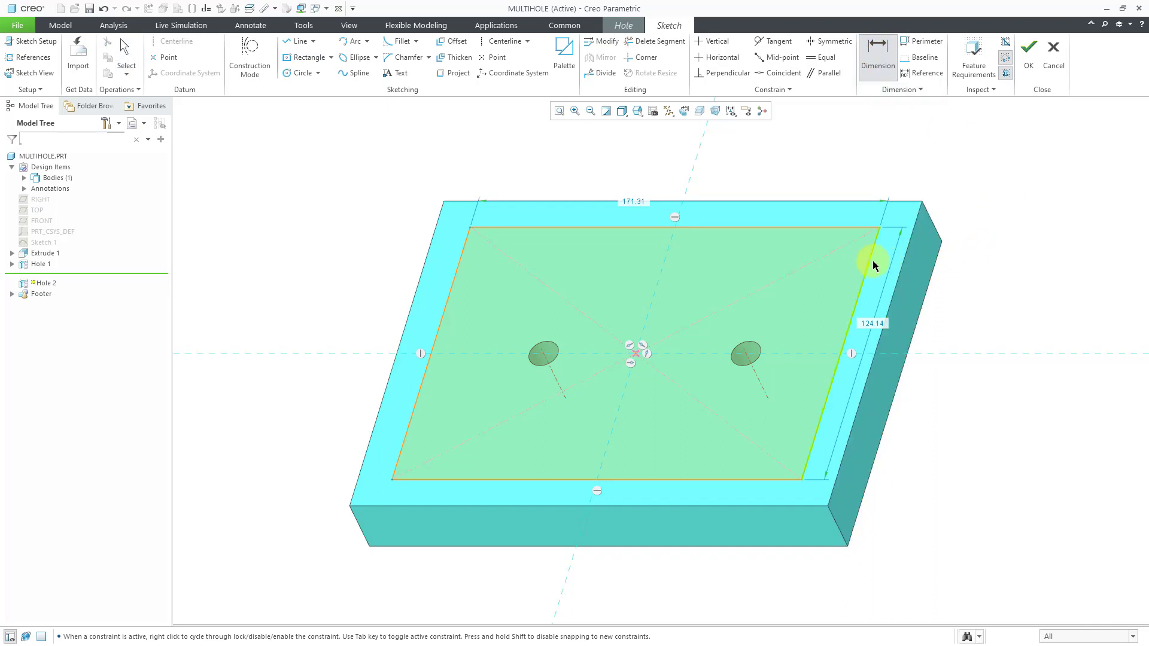
pyautogui.click(872, 260)
pyautogui.click(921, 276)
pyautogui.middleClick(971, 271)
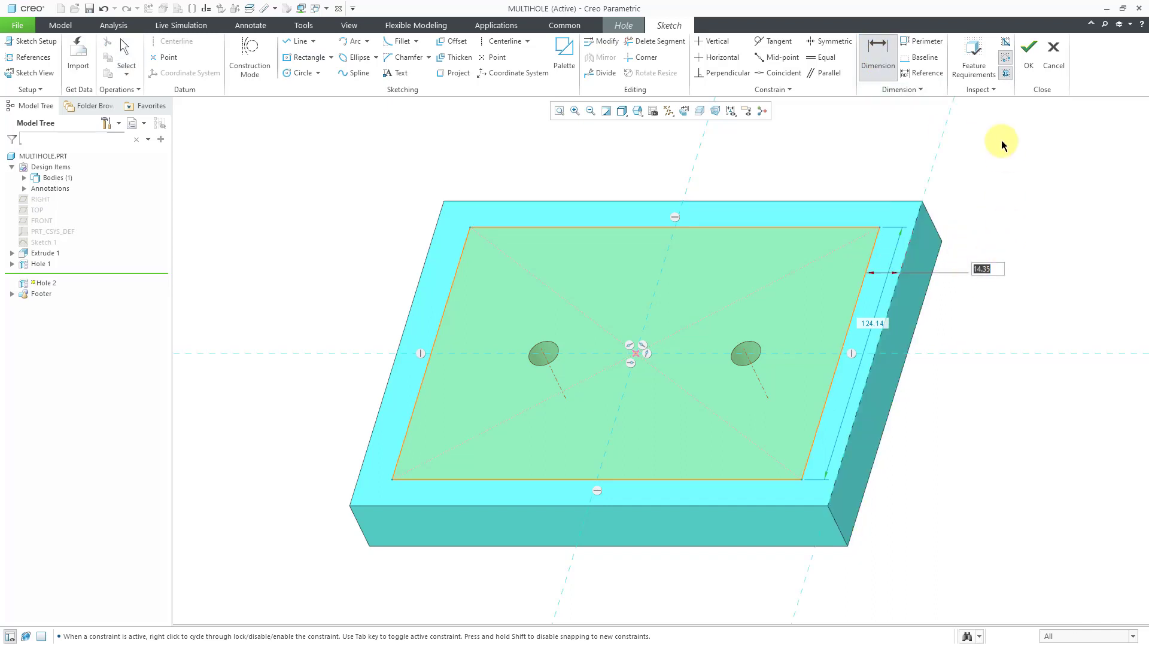
pyautogui.write('12')
pyautogui.press('Return')
pyautogui.click(828, 227)
pyautogui.click(832, 210)
pyautogui.middleClick(845, 167)
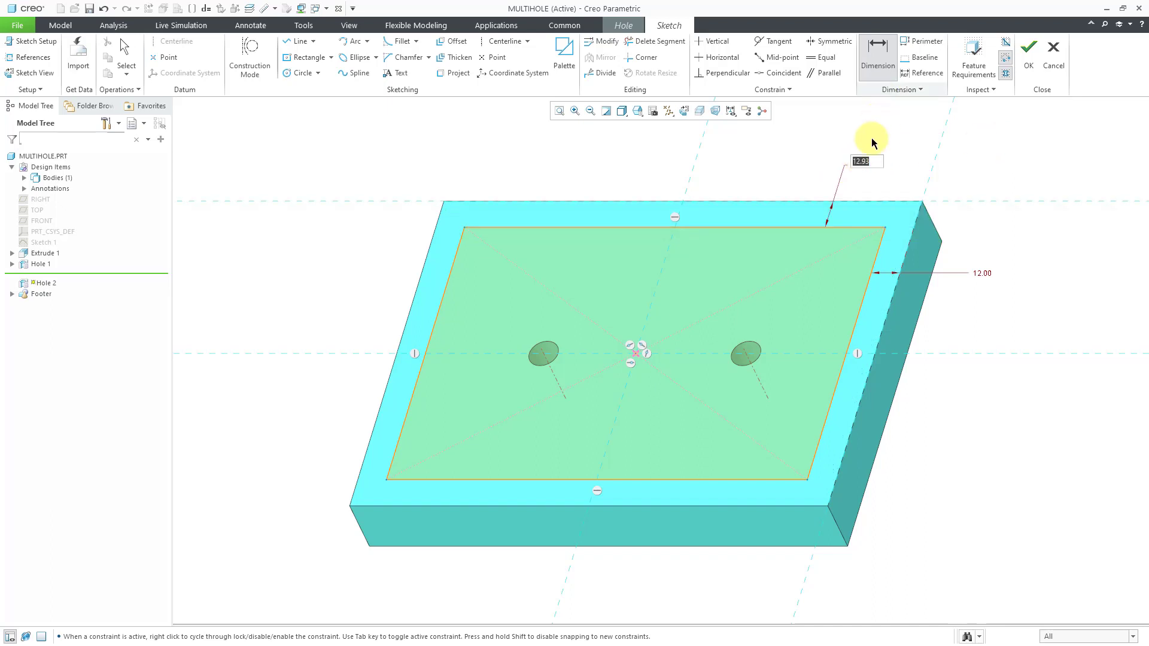
pyautogui.write('12')
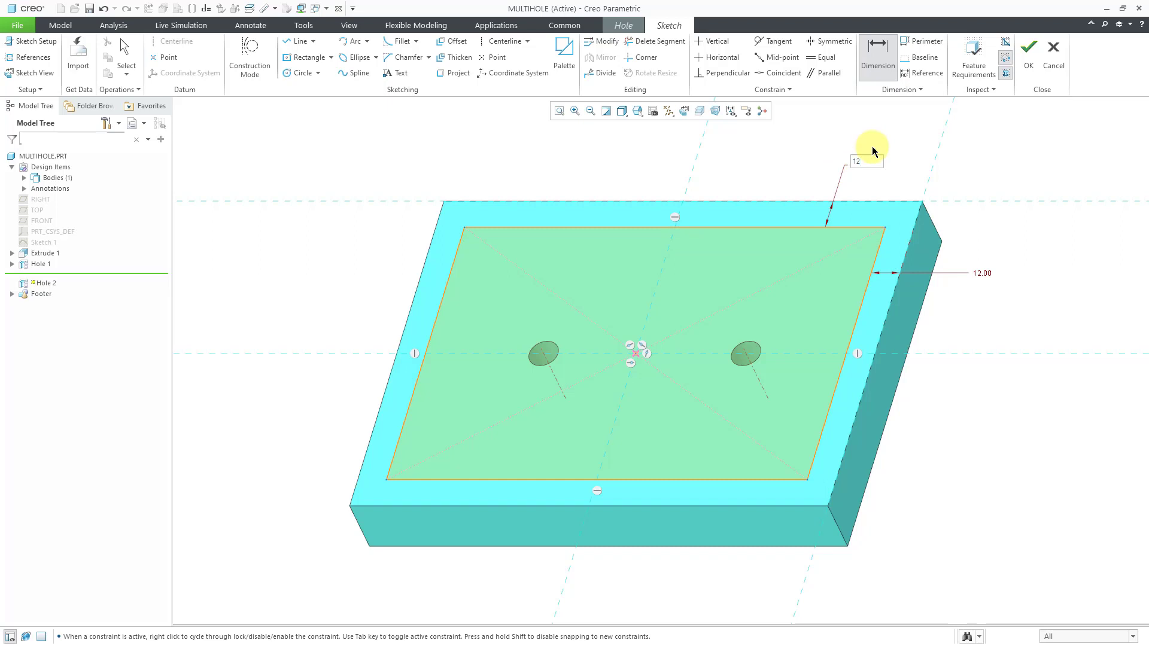
pyautogui.press('Return')
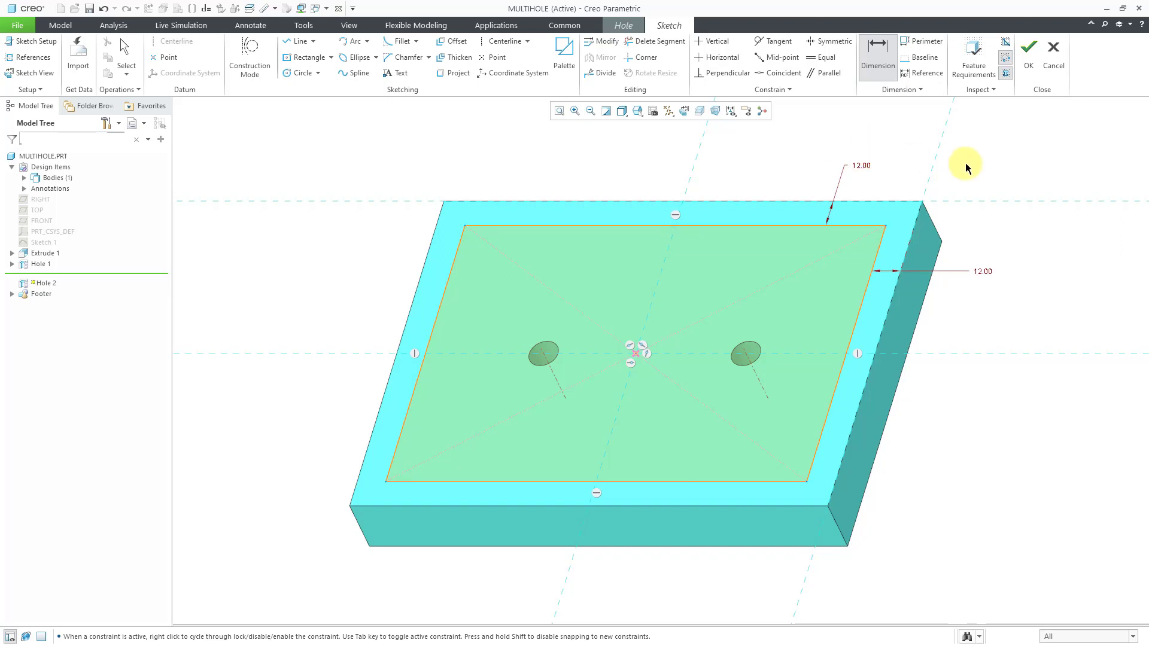
# Make the holes stop at the next surface as standard M10x1 tapped holes
pyautogui.click(1028, 66)
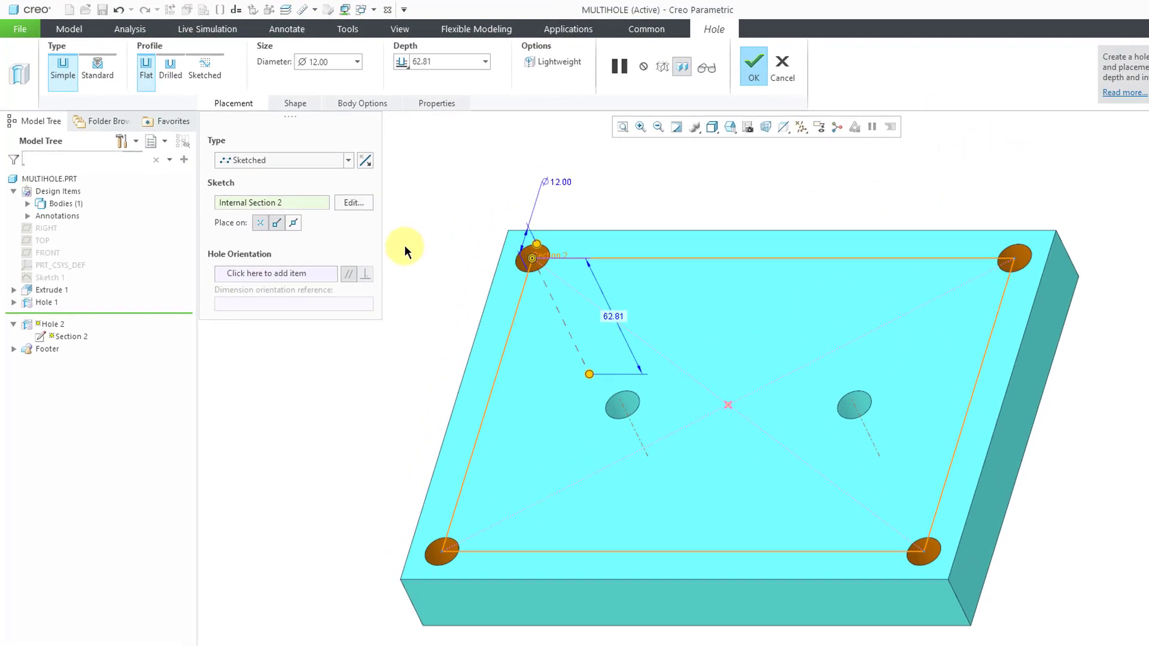
pyautogui.rightClick(594, 381)
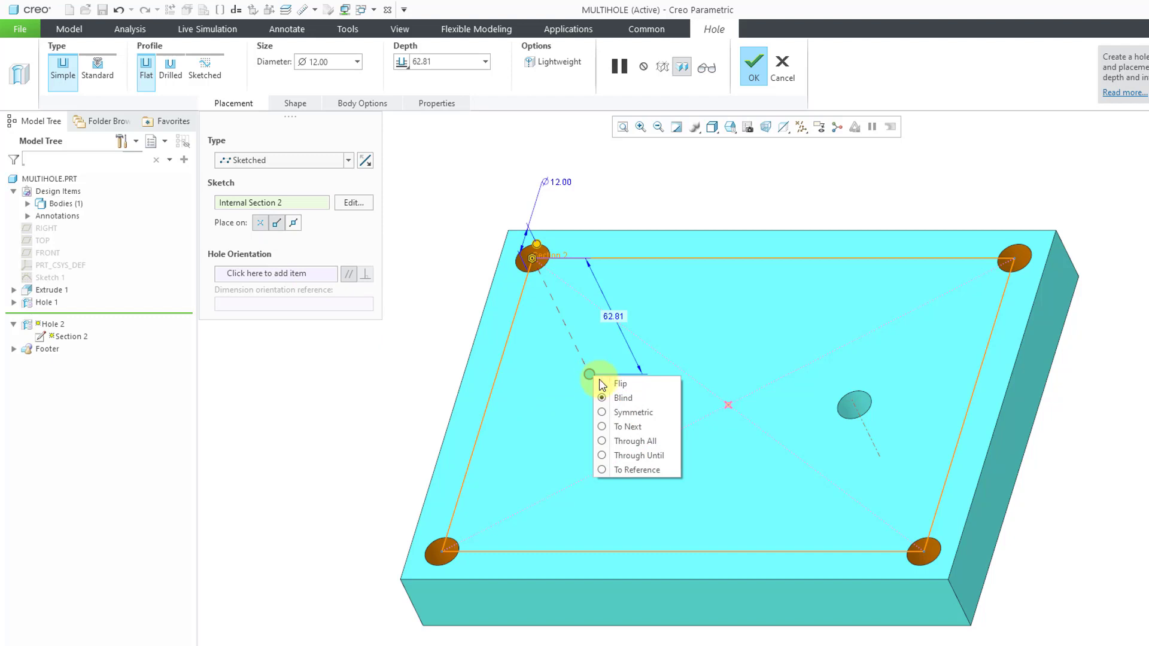
pyautogui.click(629, 426)
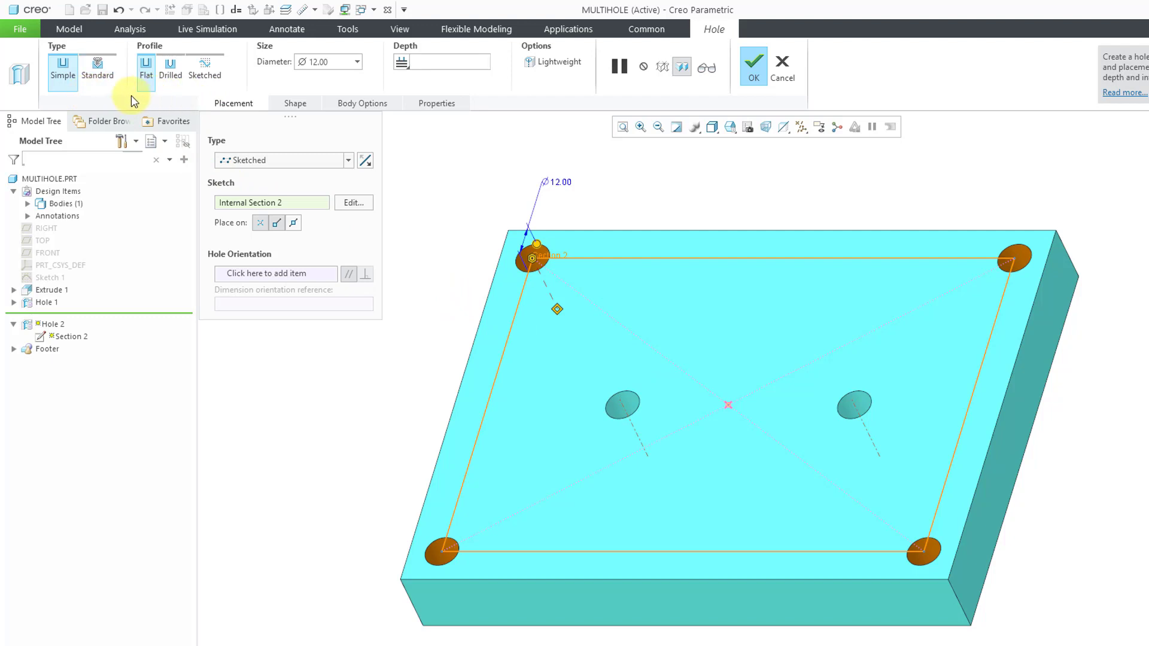
pyautogui.click(109, 87)
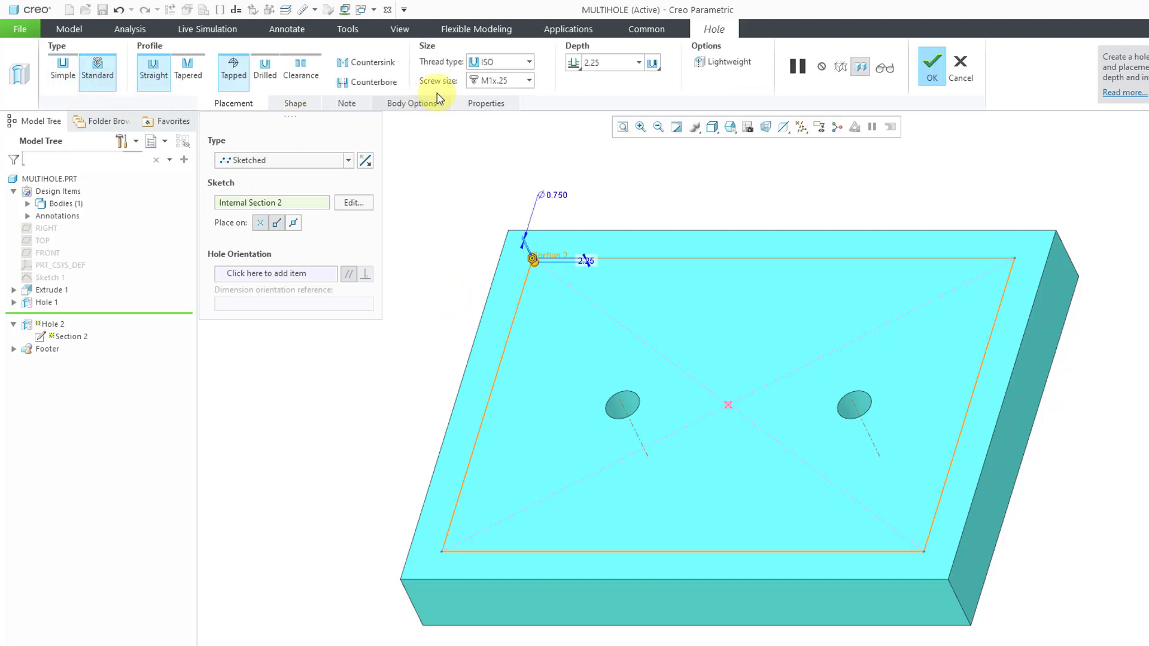
pyautogui.click(529, 84)
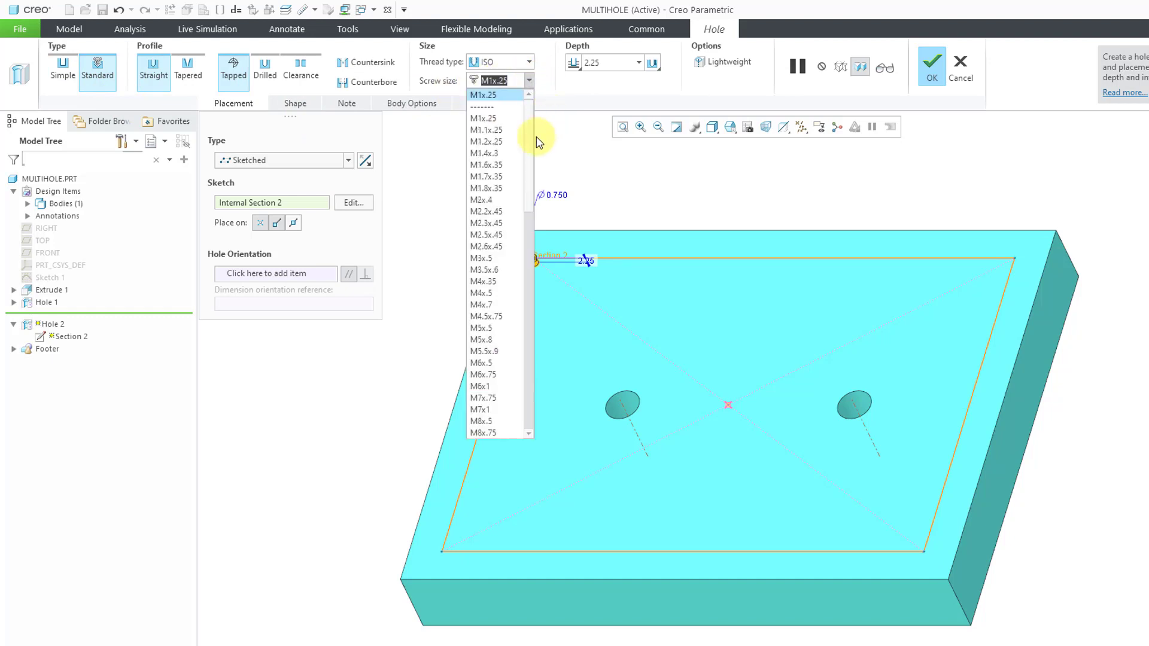
pyautogui.moveTo(526, 144); pyautogui.dragTo(522, 193)
pyautogui.click(502, 352)
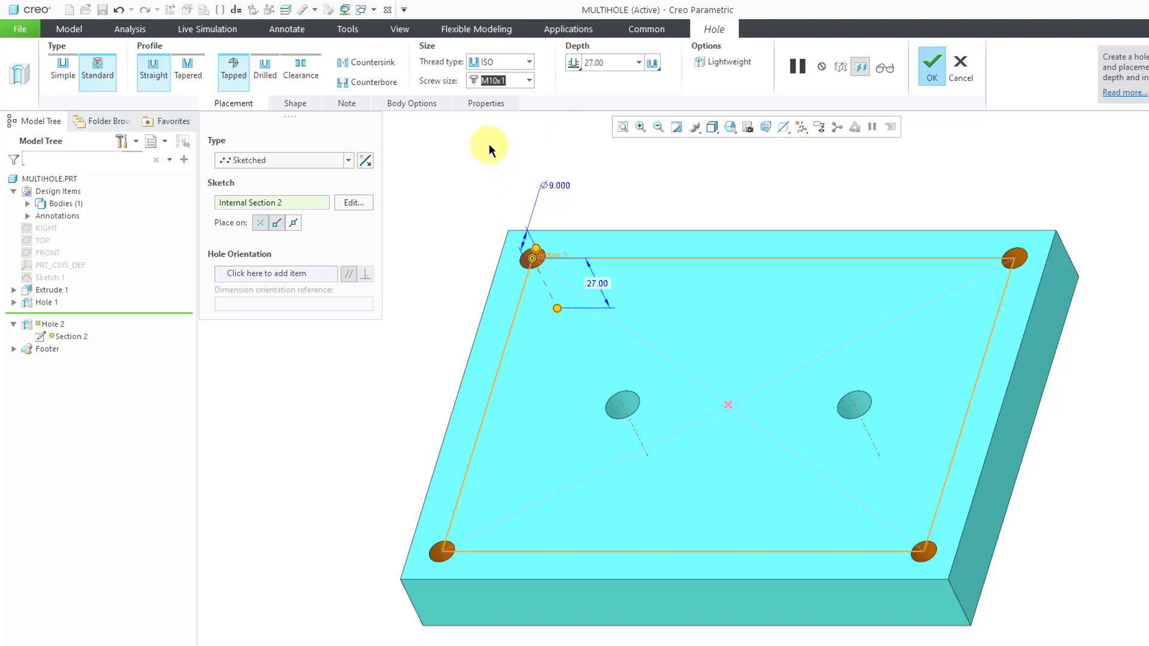
# Give the holes counterbored tops, add holes at side midpoints, and finish Hole 2
pyautogui.click(373, 66)
pyautogui.click(379, 84)
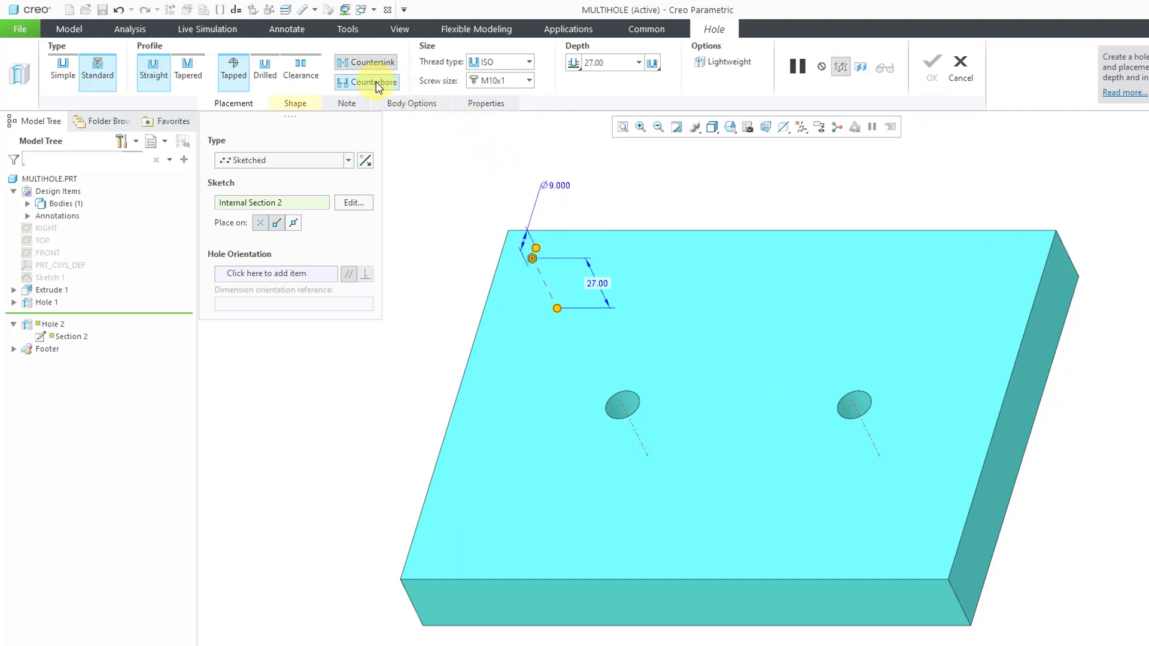
pyautogui.click(374, 60)
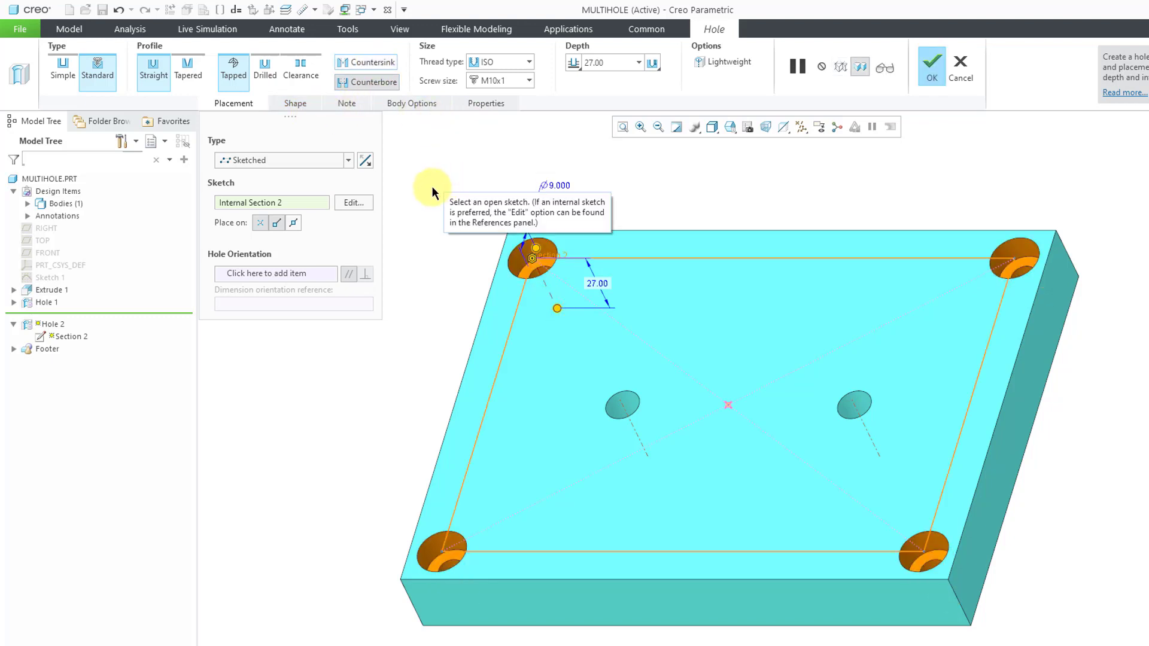
pyautogui.click(297, 228)
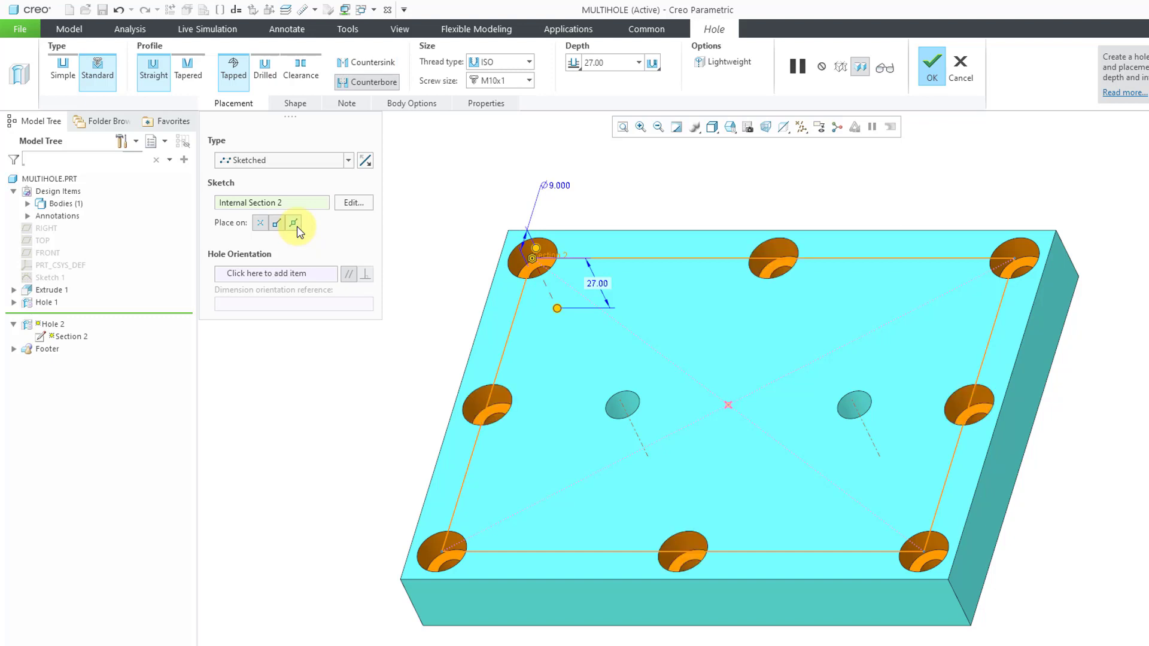
pyautogui.middleClick(600, 186)
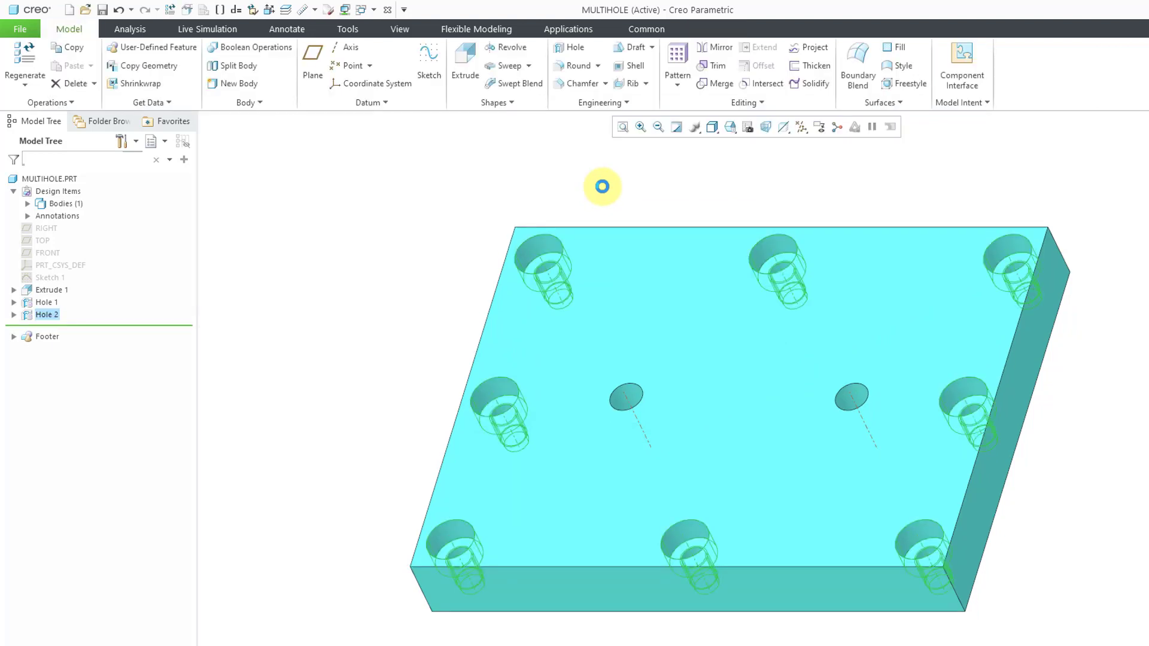
# Clear the Hole 2 selection and toggle the annotation display
pyautogui.click(602, 186)
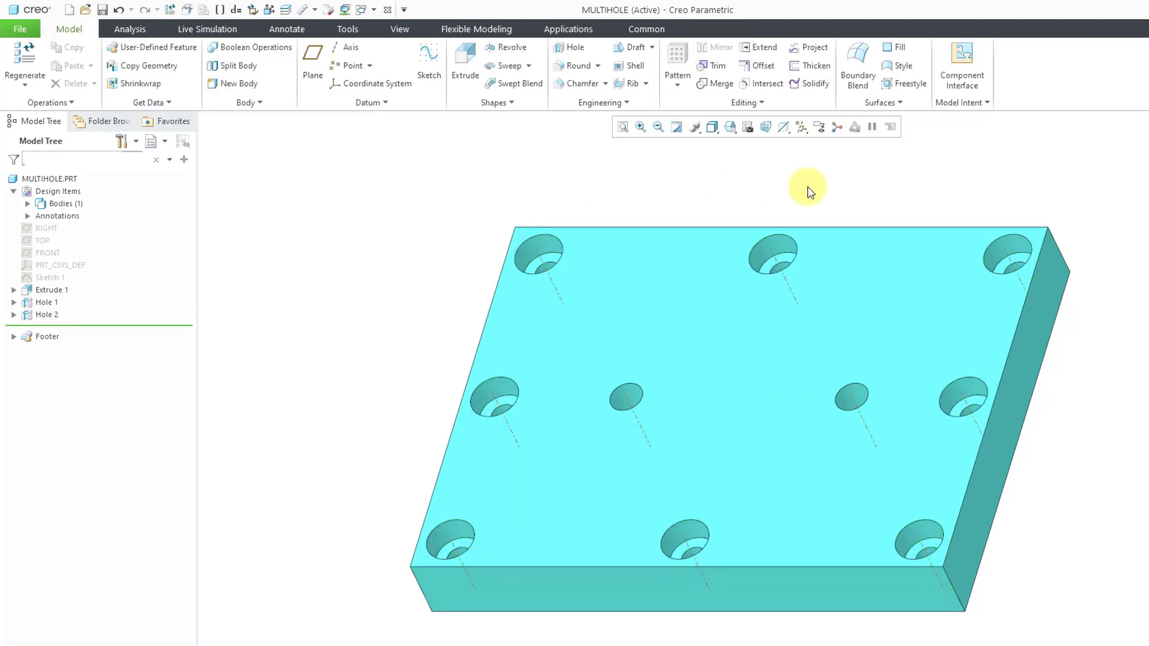
pyautogui.click(821, 127)
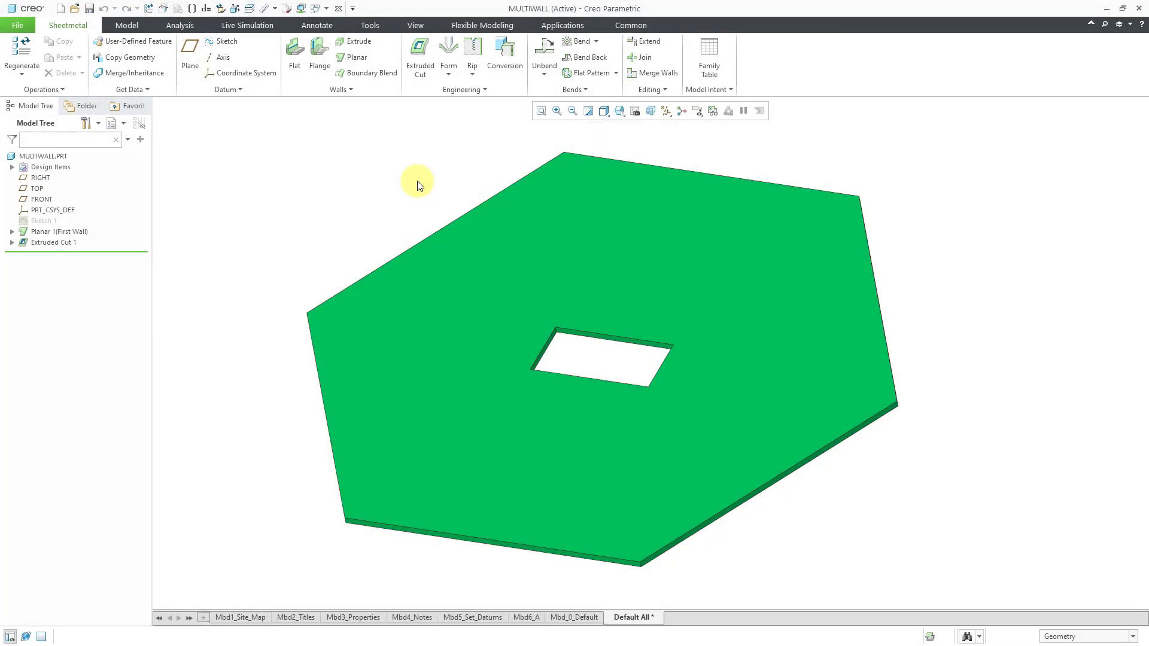
# Start a flat wall on five hexagon edges and one edge of the rectangular cut
pyautogui.click(293, 72)
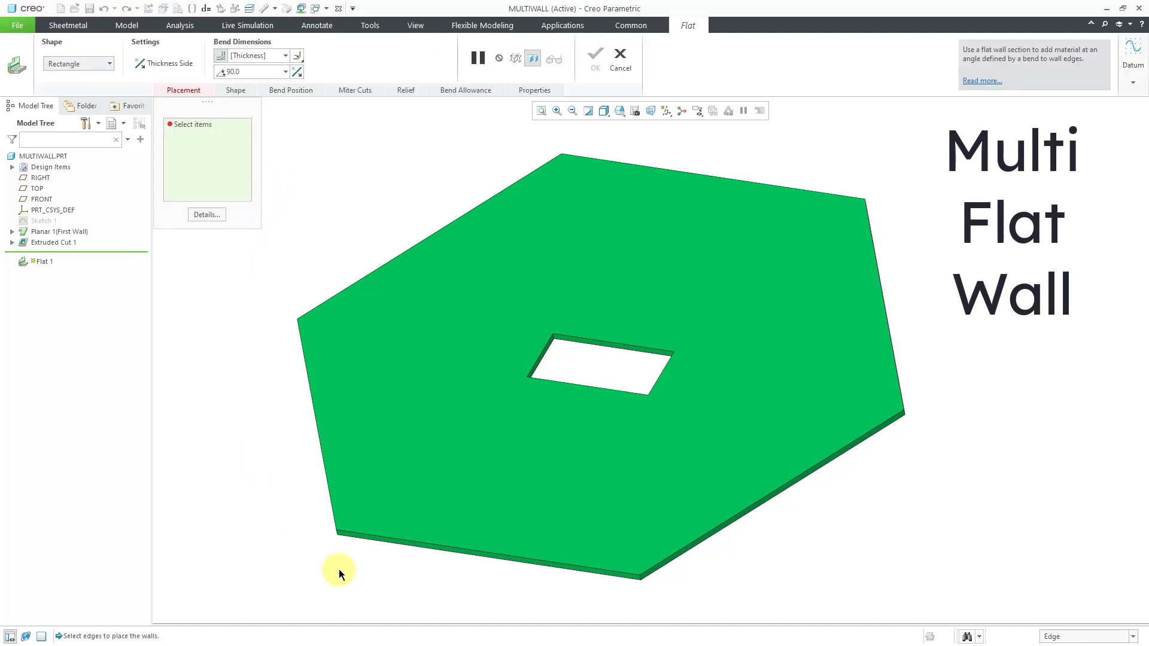
pyautogui.click(420, 548)
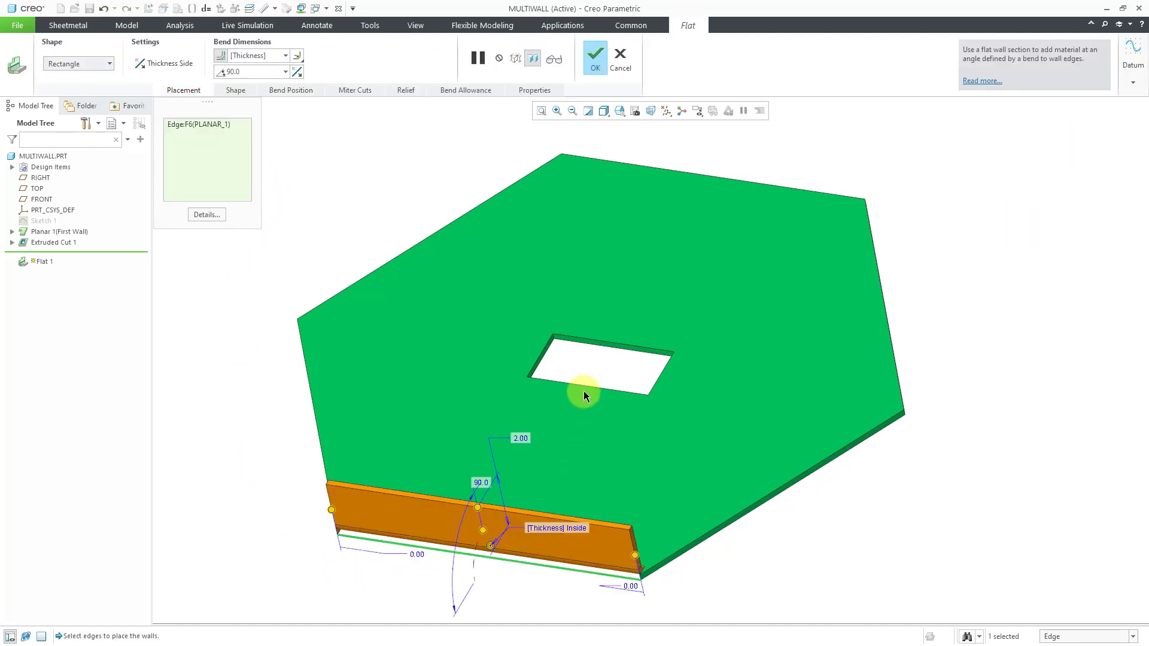
pyautogui.keyDown('ctrl'); pyautogui.click(597, 348); pyautogui.keyUp('ctrl')
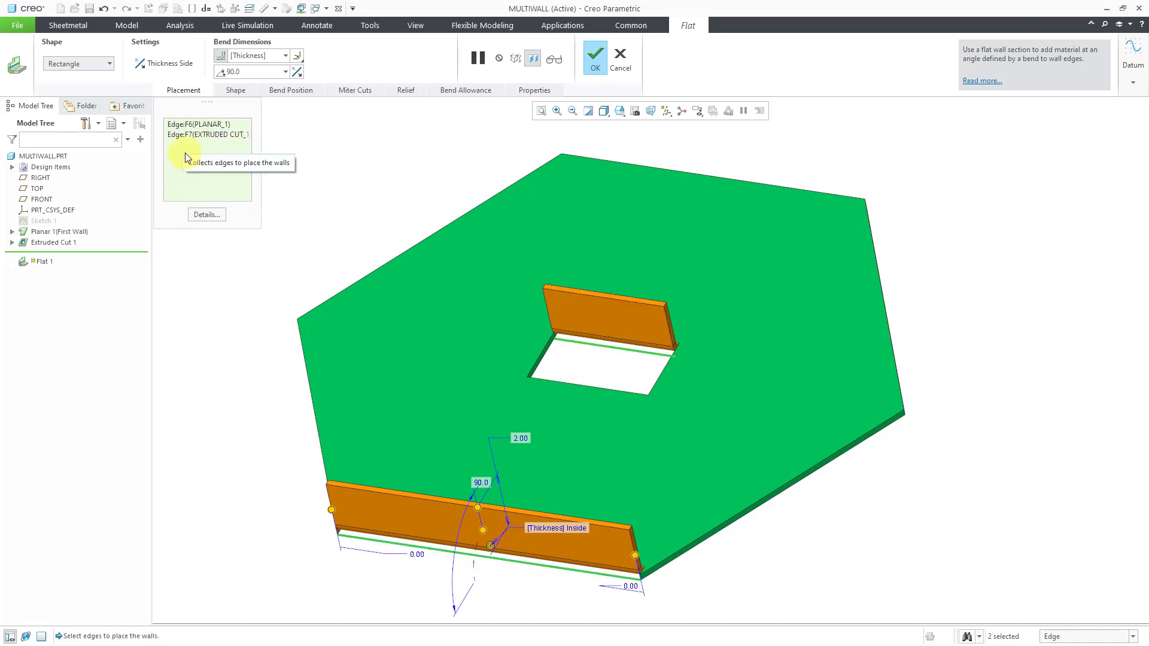
pyautogui.keyDown('ctrl'); pyautogui.click(743, 521); pyautogui.keyUp('ctrl')
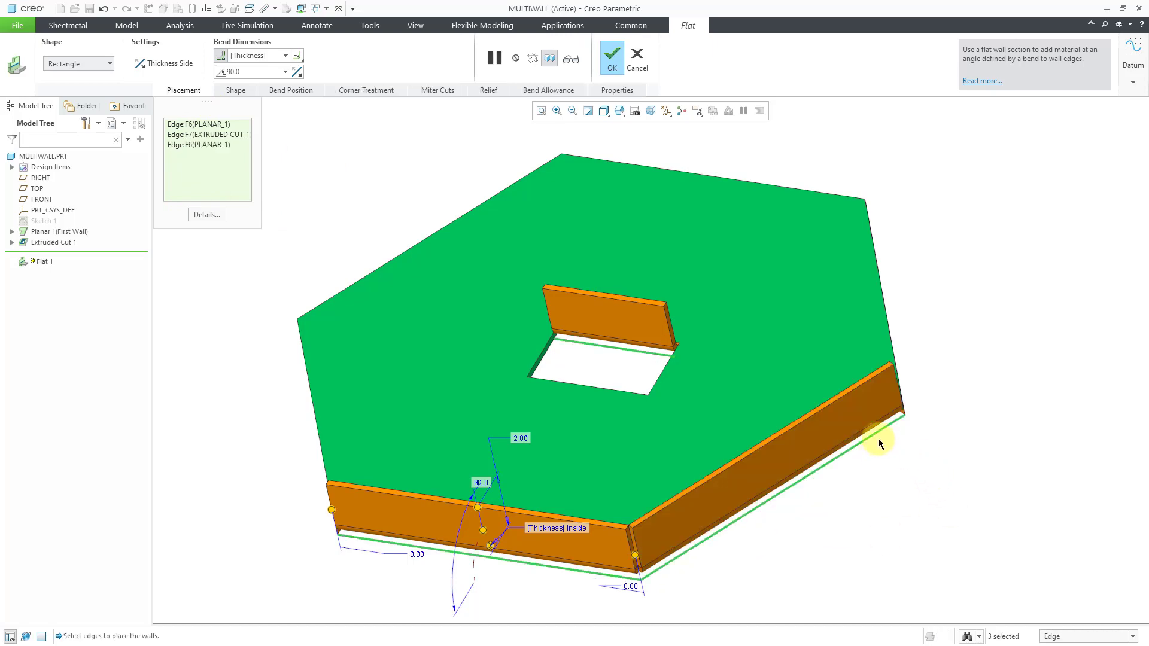
pyautogui.moveTo(879, 437); pyautogui.dragTo(844, 418, button='middle')
pyautogui.keyDown('ctrl'); pyautogui.click(840, 399); pyautogui.keyUp('ctrl')
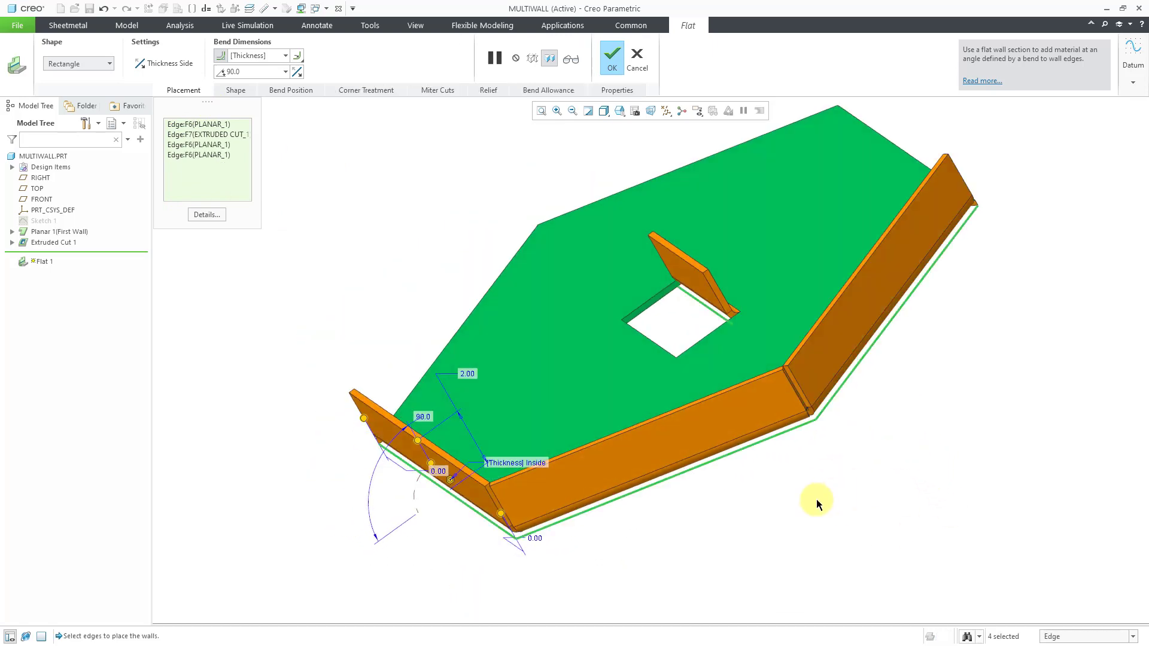
pyautogui.moveTo(838, 492); pyautogui.dragTo(912, 490, button='middle')
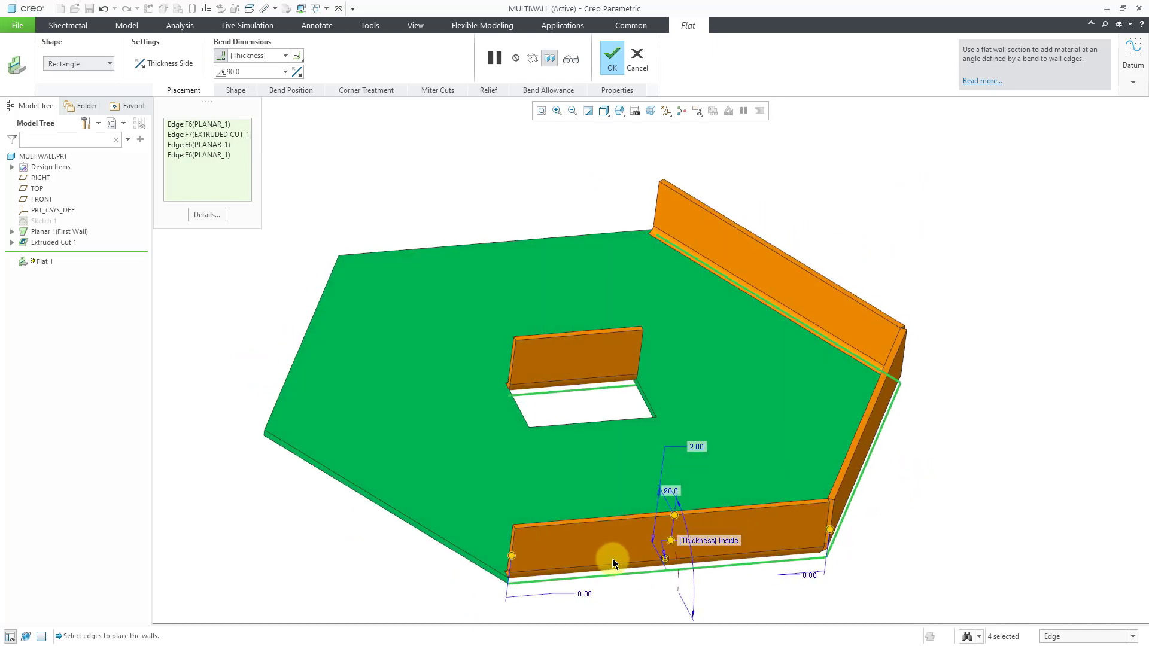
pyautogui.keyDown('ctrl'); pyautogui.click(476, 570); pyautogui.keyUp('ctrl')
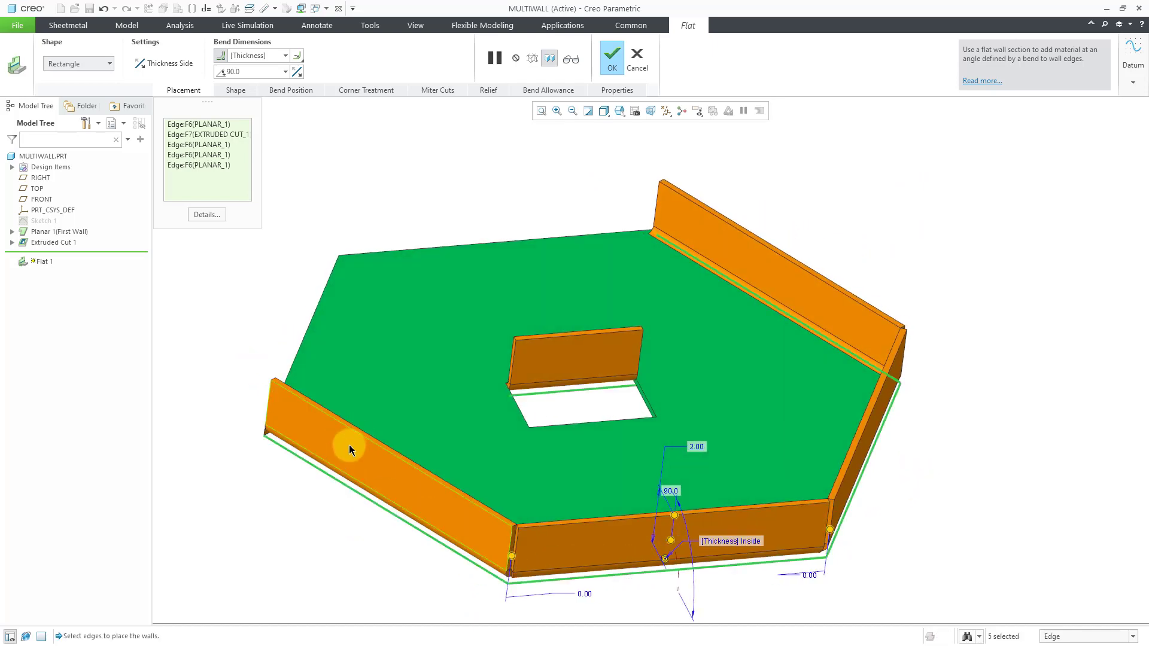
pyautogui.moveTo(351, 444); pyautogui.dragTo(400, 447, button='middle')
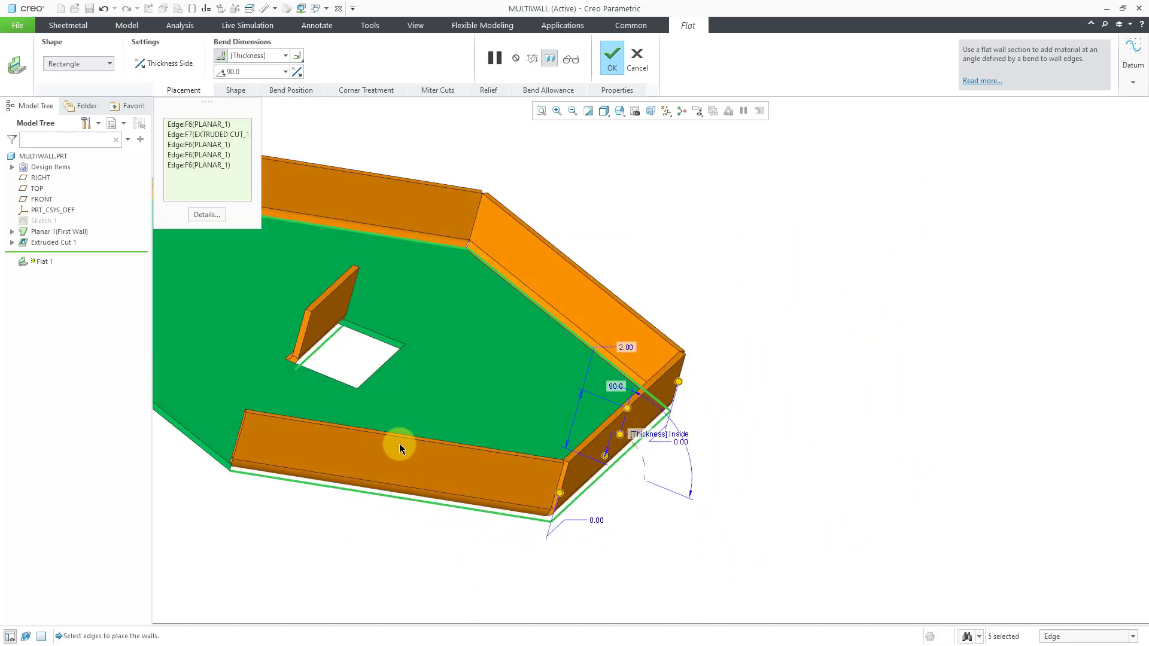
pyautogui.keyDown('ctrl'); pyautogui.click(203, 451); pyautogui.keyUp('ctrl')
# Set the flat wall height to 2.00
pyautogui.scroll(-3, 623, 555)
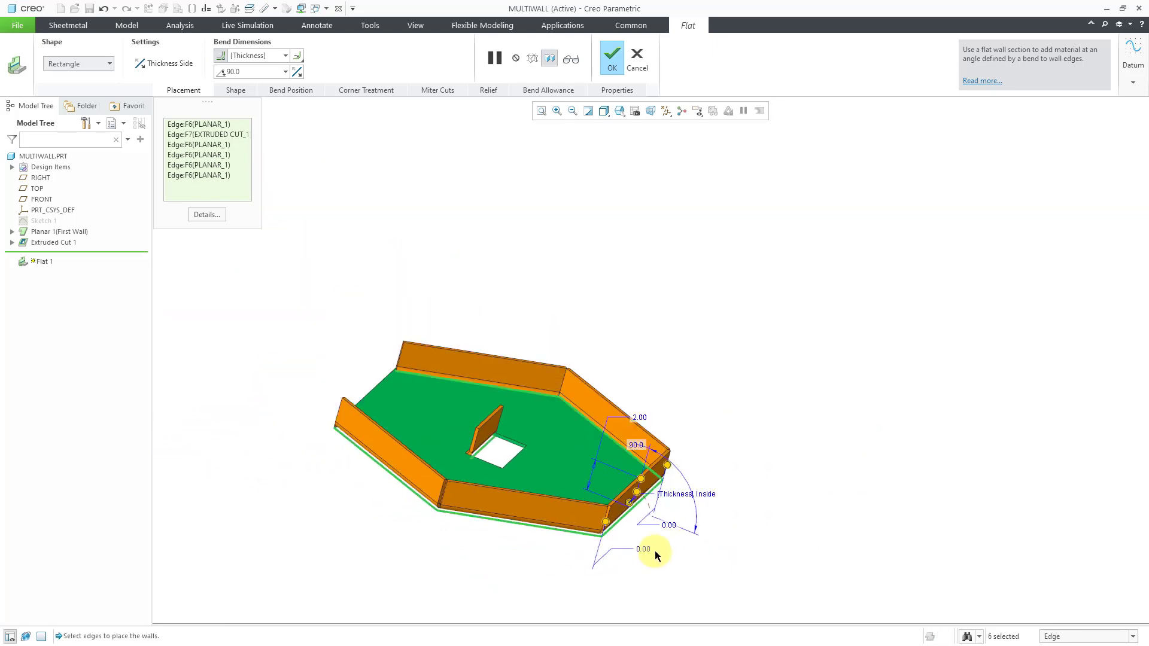
pyautogui.moveTo(654, 619); pyautogui.dragTo(528, 565, button='middle')
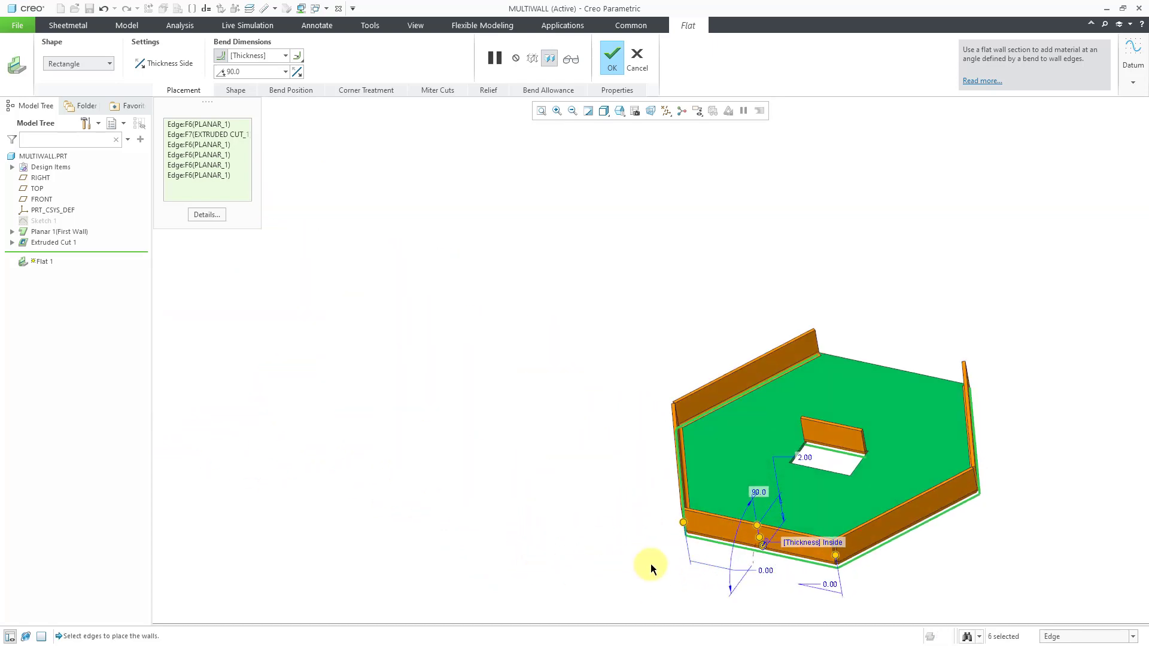
pyautogui.keyDown('shift'); pyautogui.moveTo(681, 559); pyautogui.dragTo(562, 501, button='middle'); pyautogui.keyUp('shift')
pyautogui.keyDown('ctrl'); pyautogui.moveTo(605, 456); pyautogui.dragTo(597, 529, button='middle'); pyautogui.keyUp('ctrl')
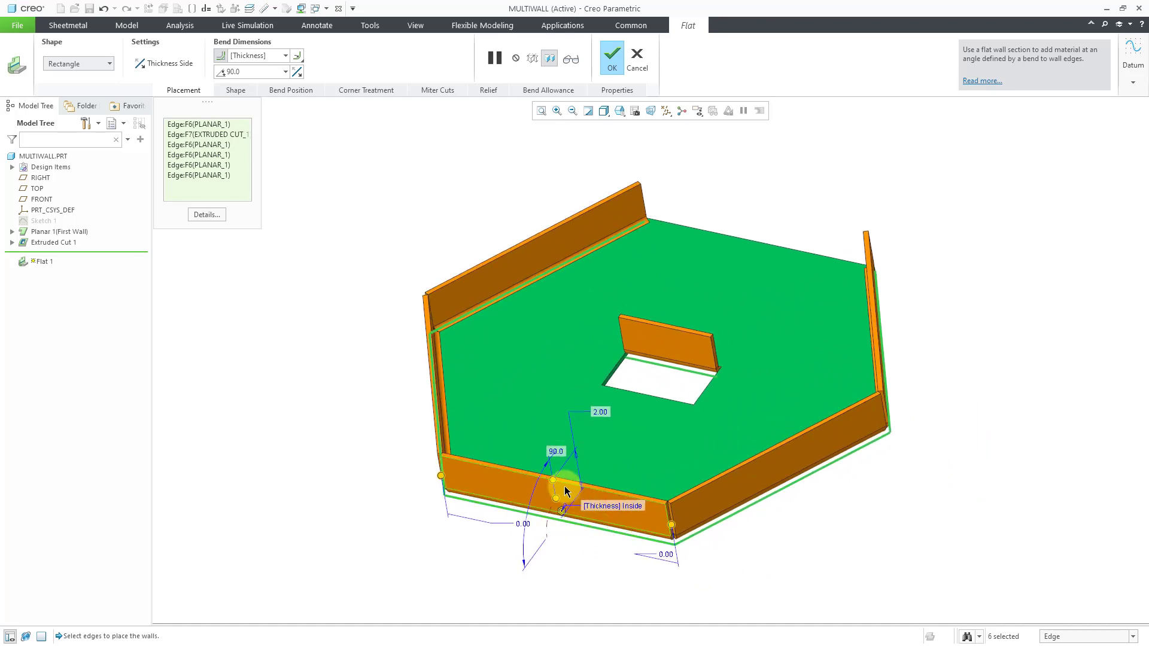
pyautogui.moveTo(553, 480)
pyautogui.mouseDown()
pyautogui.moveTo(552, 436)
pyautogui.moveTo(551, 472)
pyautogui.mouseUp()
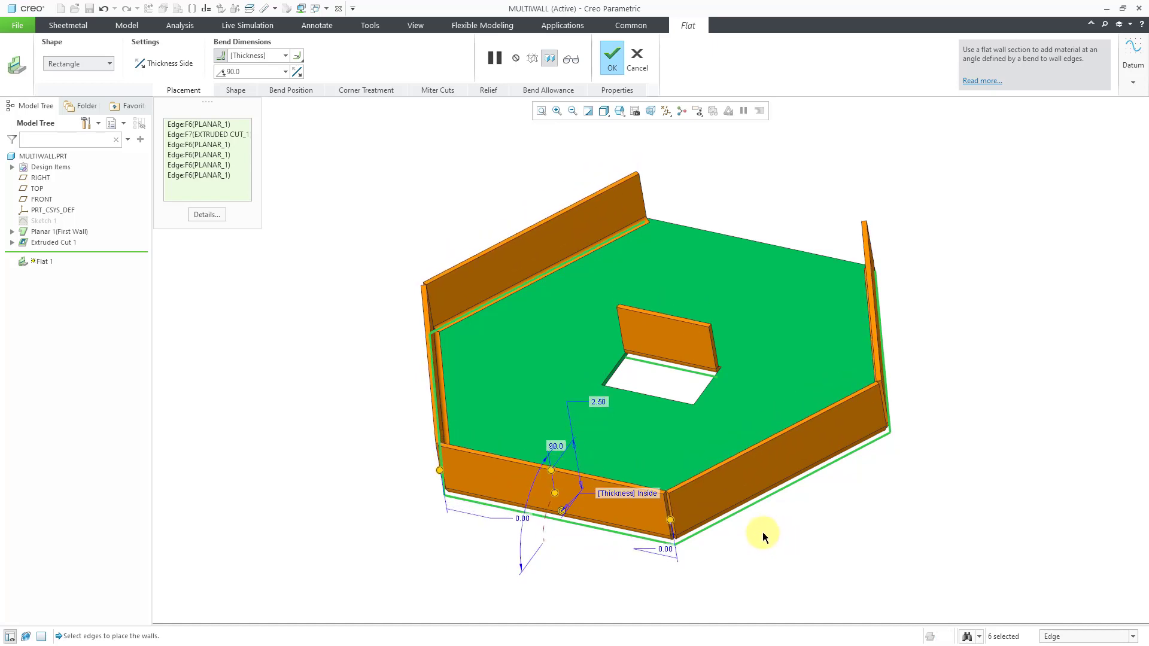
pyautogui.doubleClick(600, 402)
pyautogui.write('2')
pyautogui.press('Return')
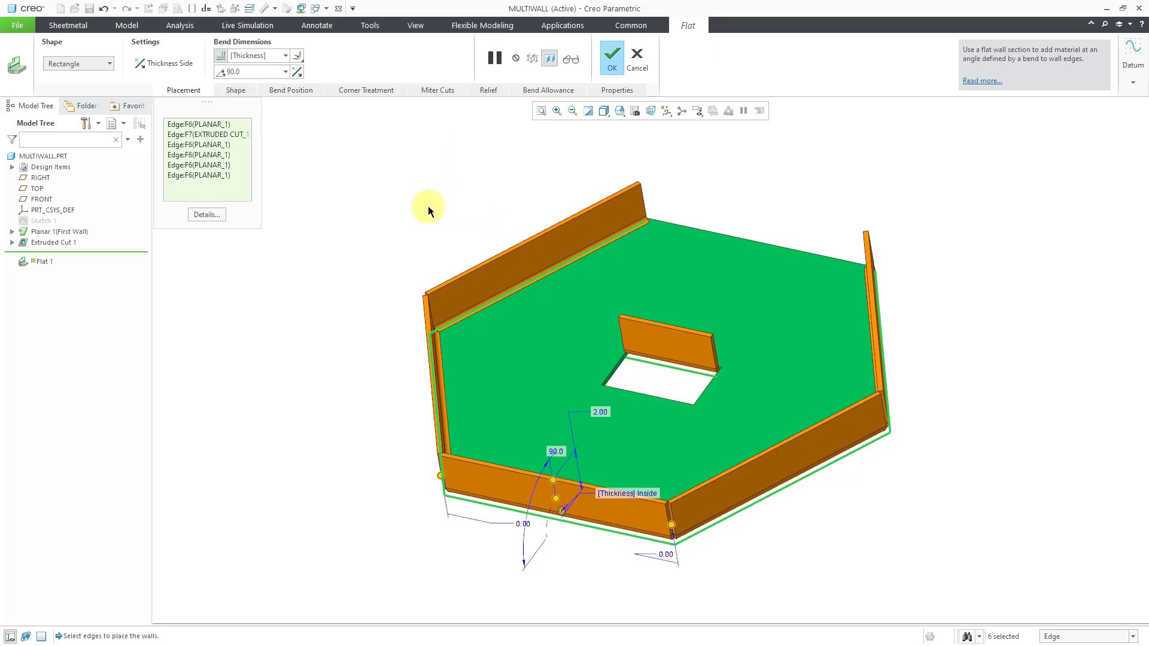
# Finish MULTIWALL's flat wall and start a new flat wall on MULTIWALL_MITER
pyautogui.click(608, 60)
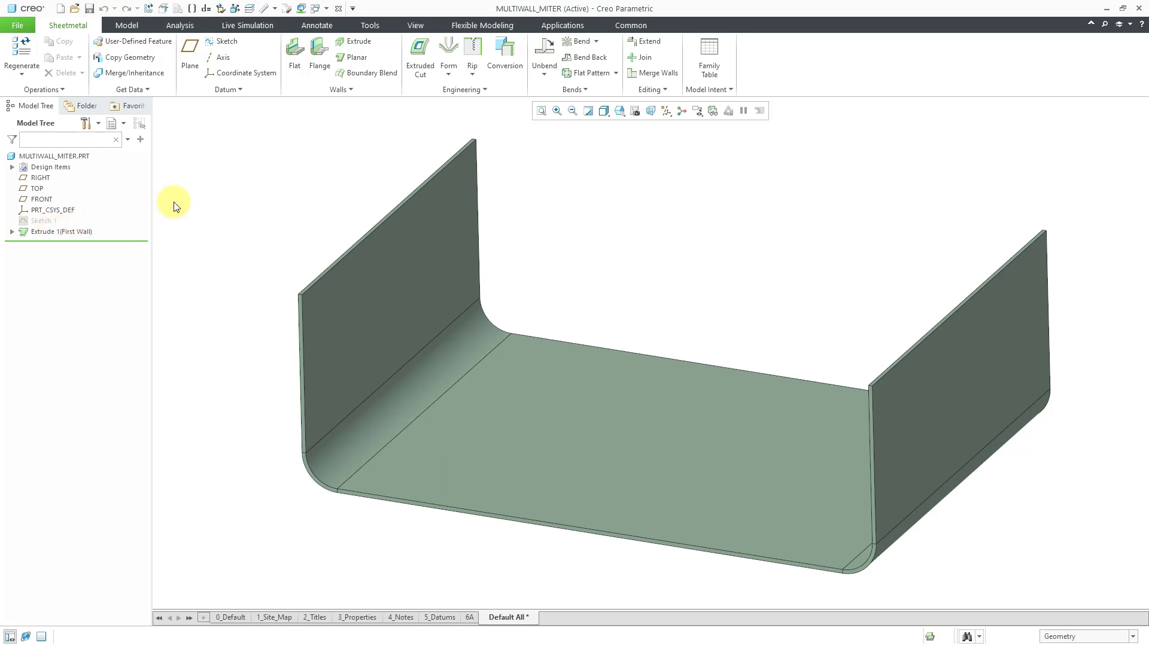
pyautogui.click(293, 67)
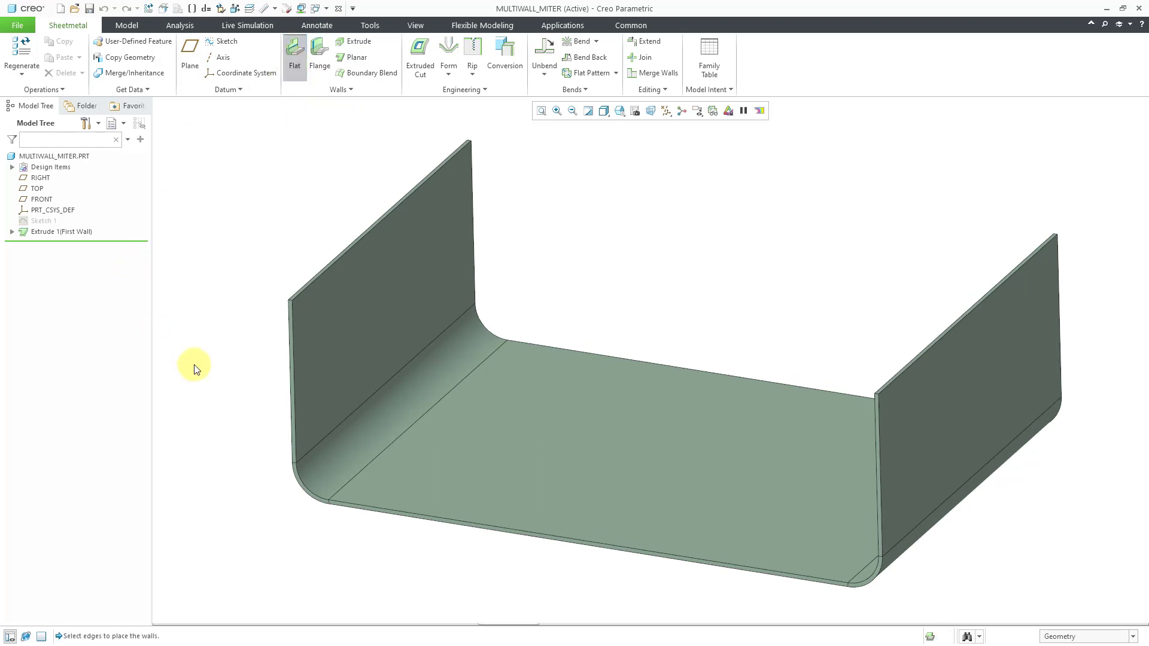
# Select the left vertical, front bottom and right vertical edges for the flat wall
pyautogui.click(287, 387)
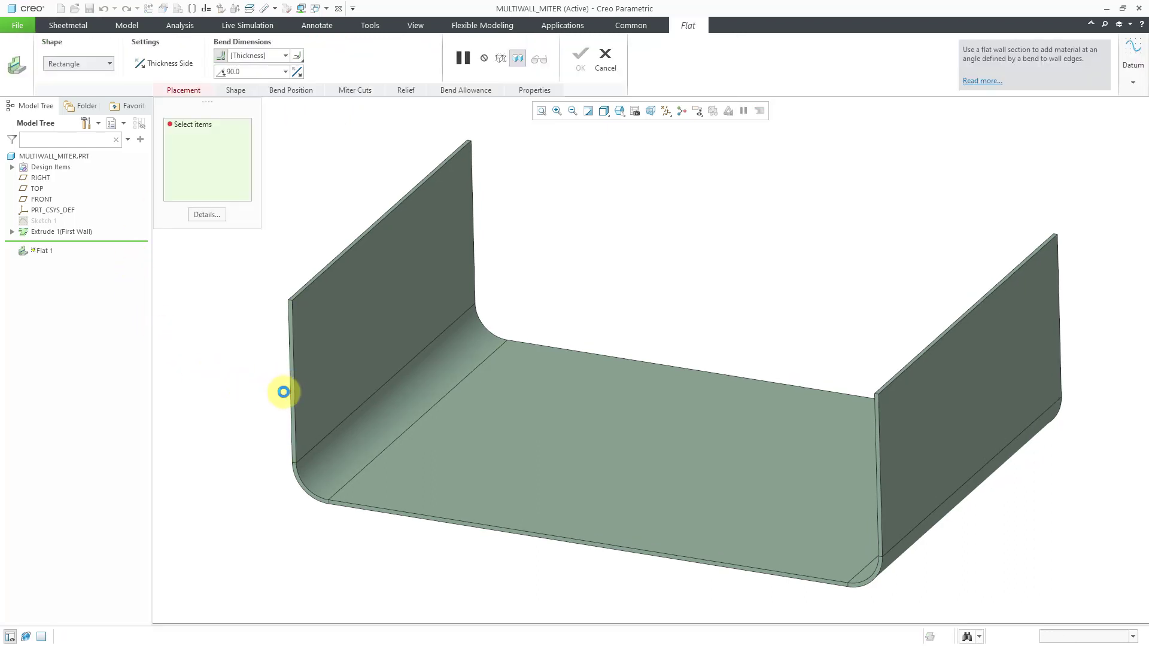
pyautogui.keyDown('ctrl'); pyautogui.click(393, 516); pyautogui.keyUp('ctrl')
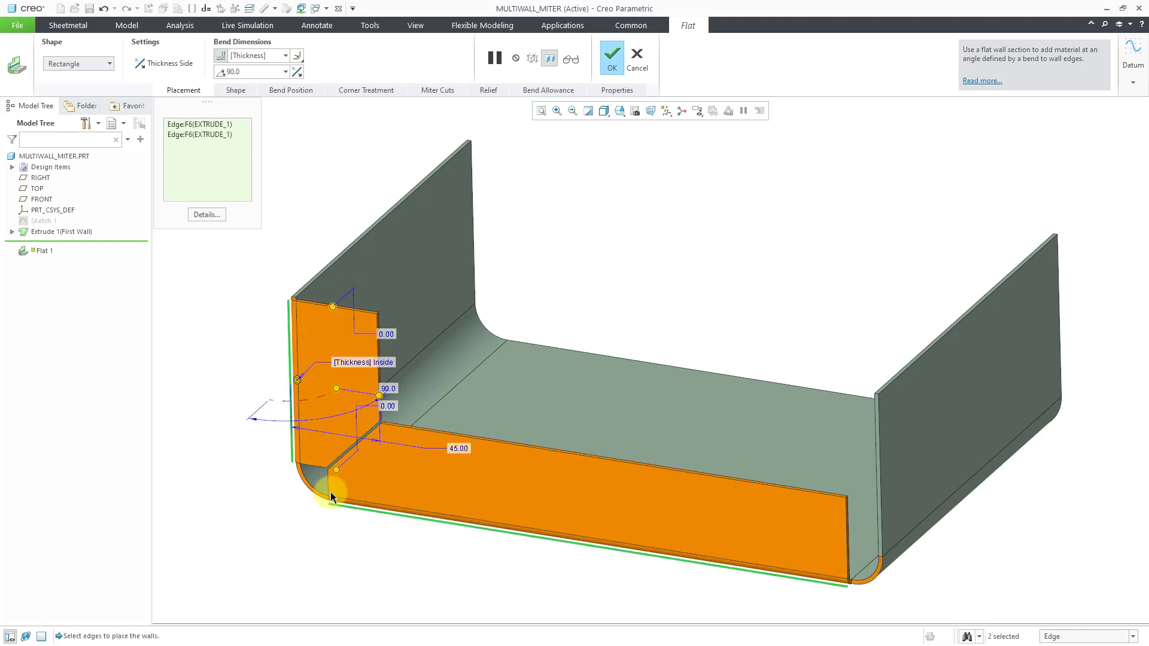
pyautogui.keyDown('ctrl'); pyautogui.click(885, 523); pyautogui.keyUp('ctrl')
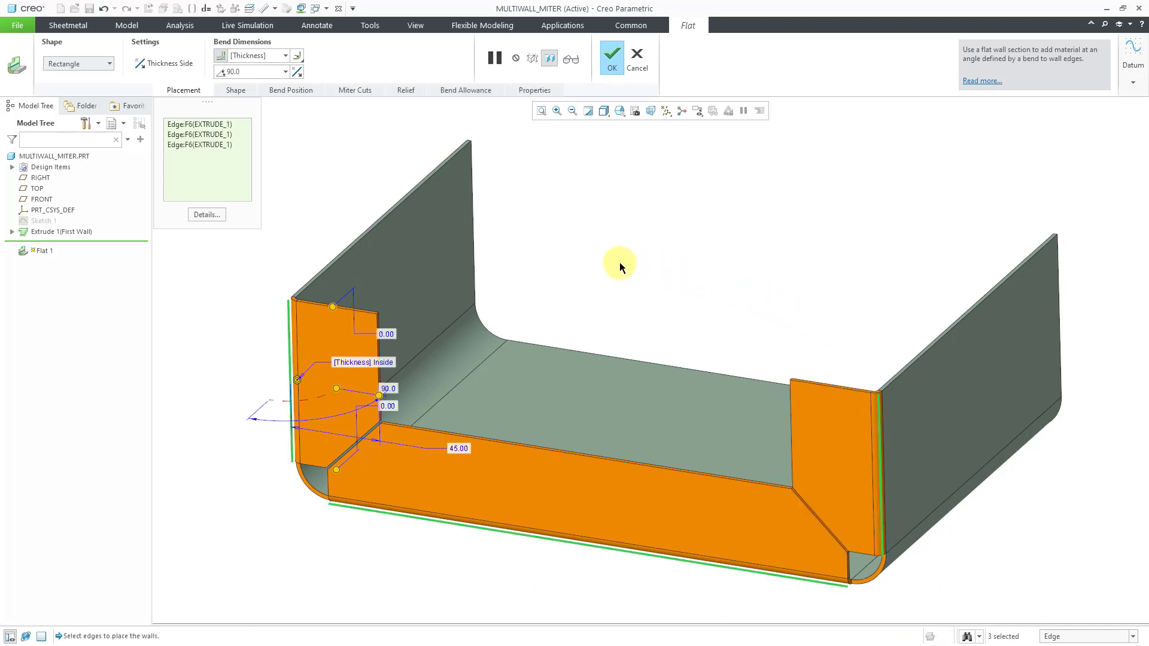
pyautogui.click(358, 91)
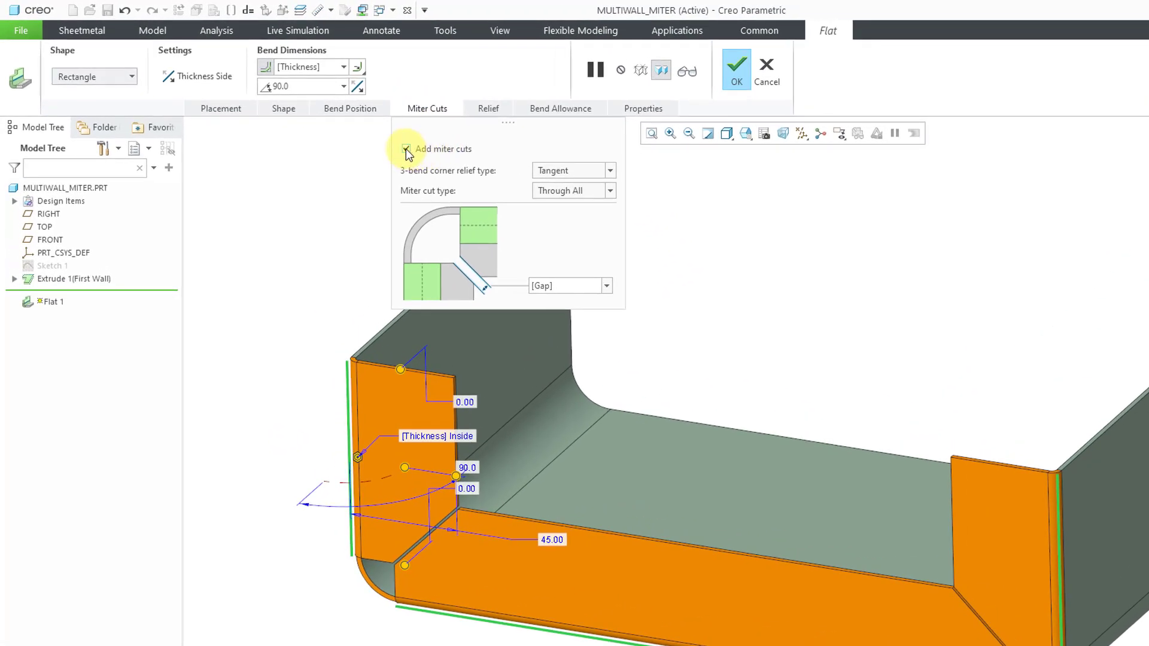
# Toggle miter cuts off and back on, keeping Tangent 3-bend corner relief
pyautogui.click(406, 148)
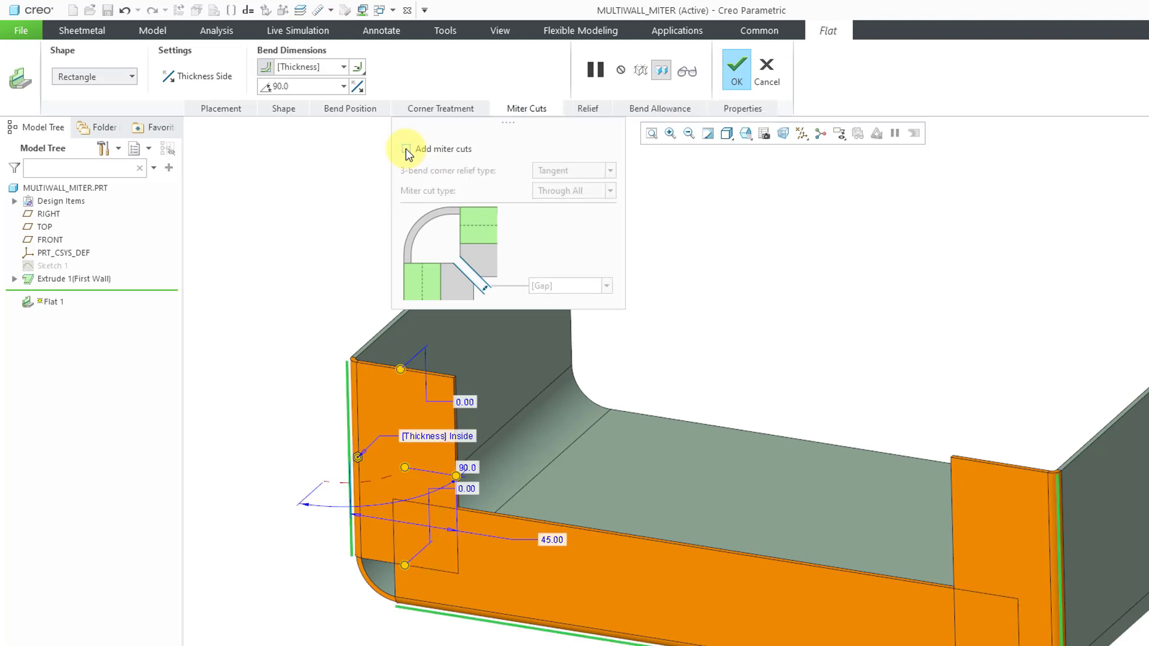
pyautogui.click(406, 148)
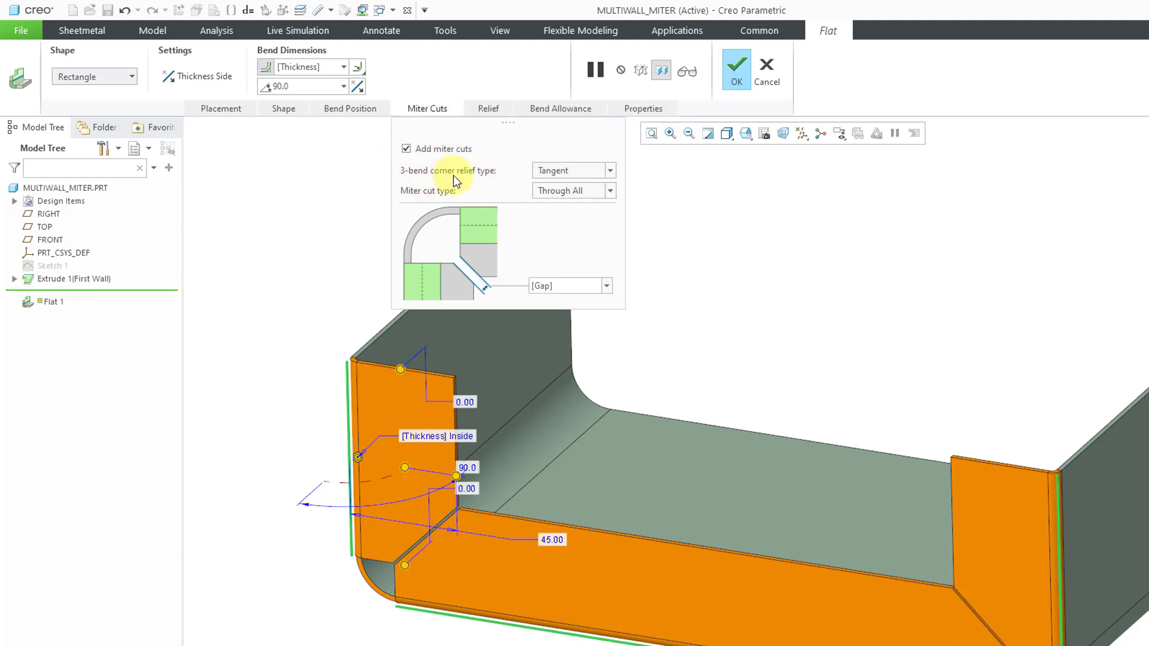
pyautogui.click(609, 172)
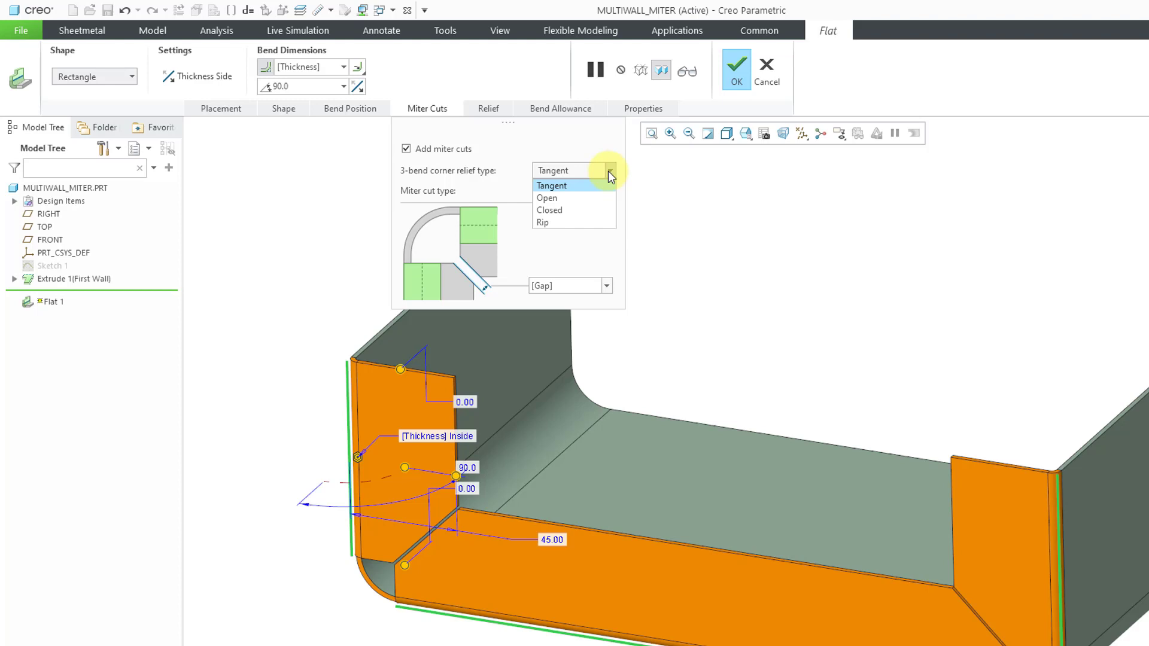
pyautogui.click(608, 170)
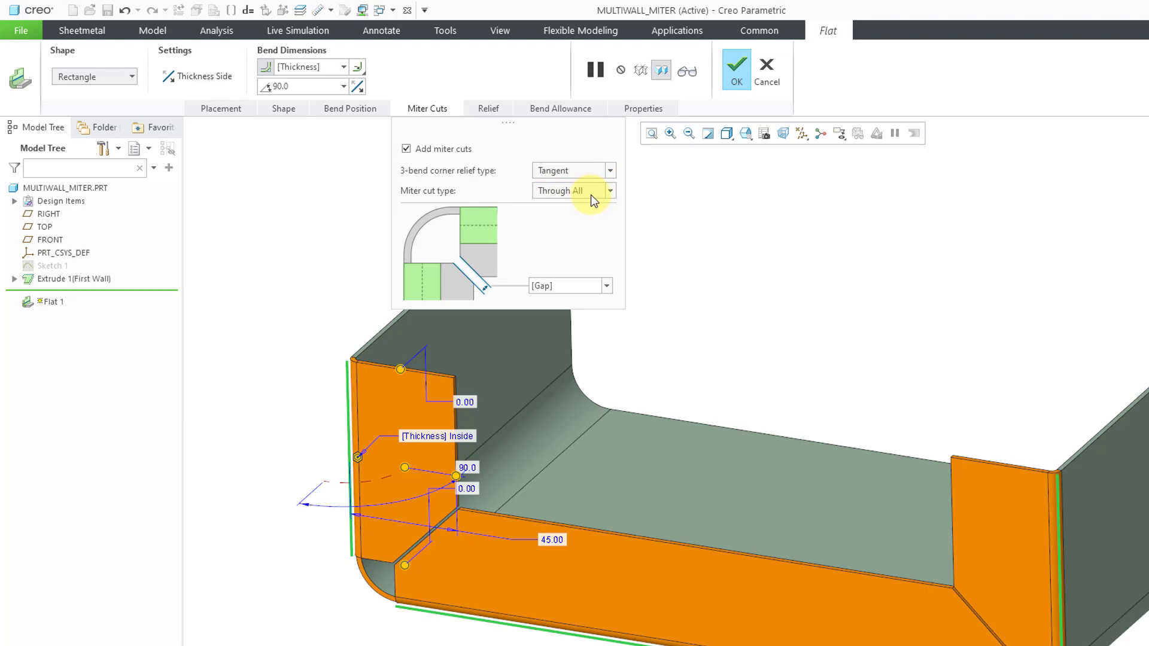
# Set the miter cut type to No Gap after trying Obround
pyautogui.click(611, 190)
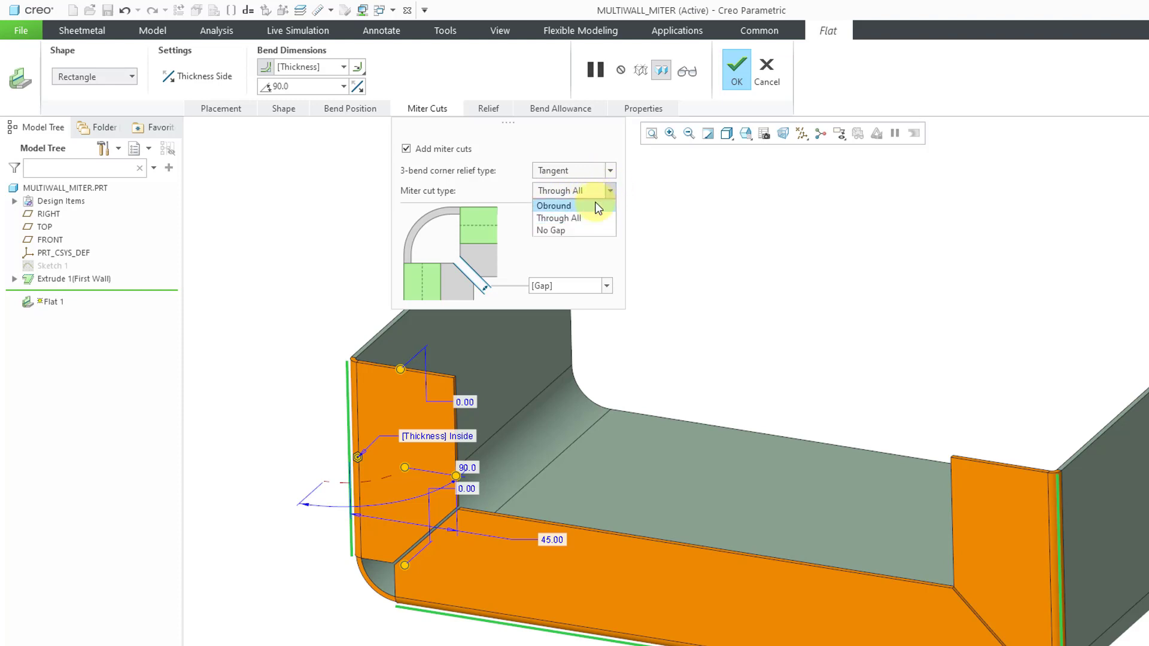
pyautogui.click(596, 206)
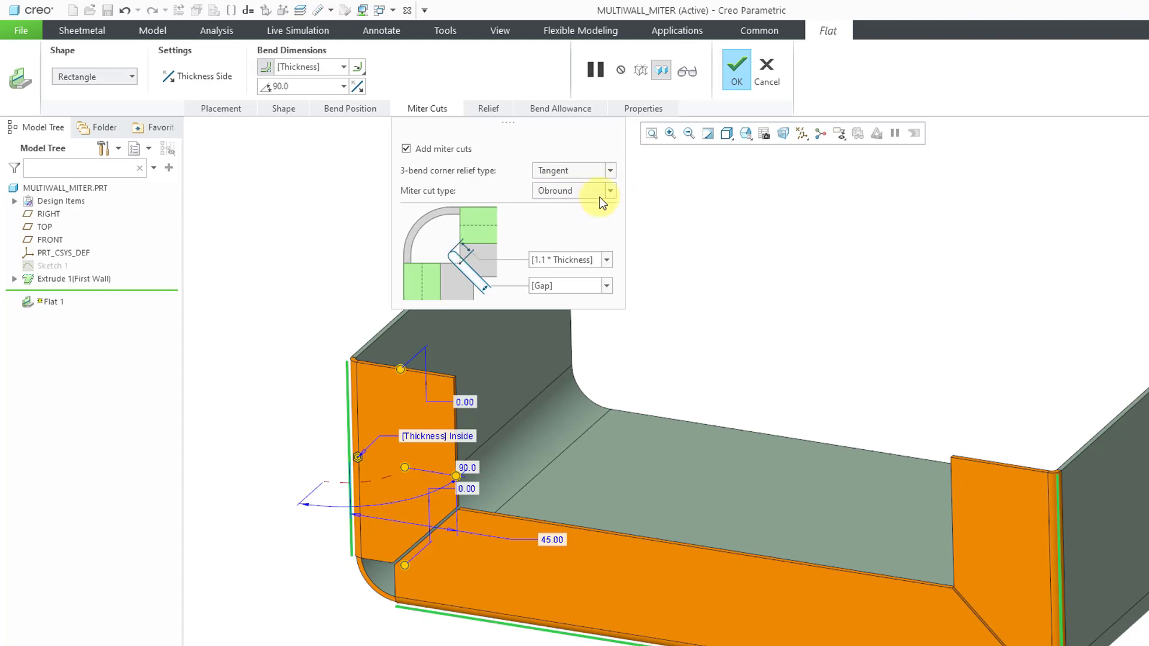
pyautogui.click(609, 190)
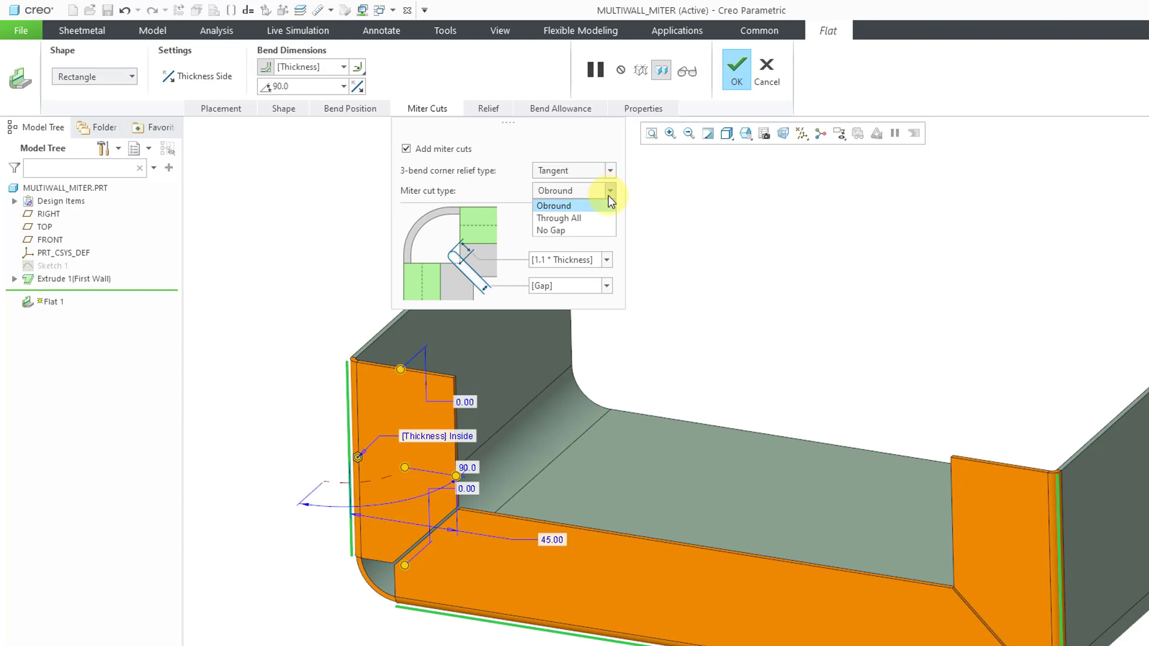
pyautogui.click(597, 231)
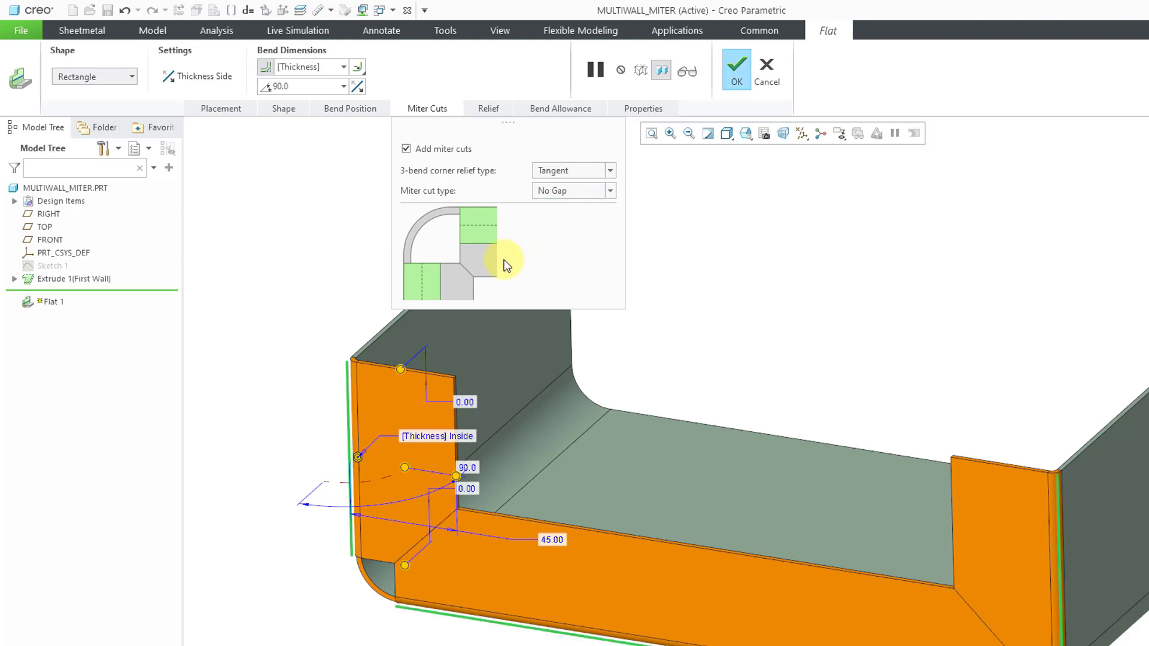
pyautogui.click(608, 170)
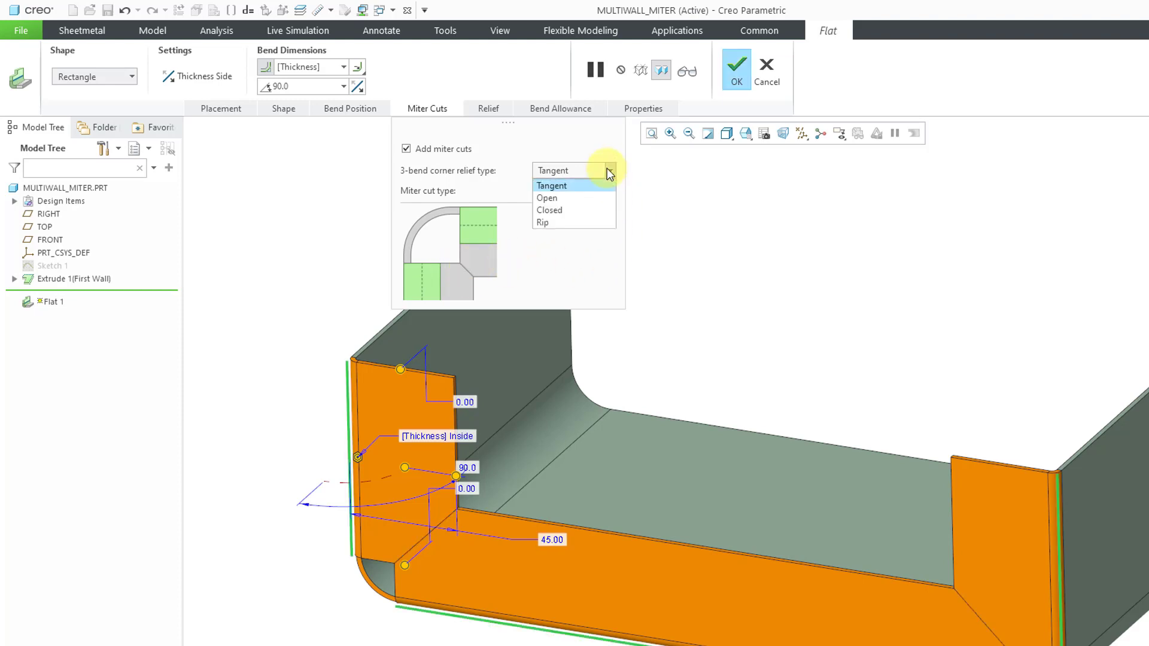
# Set the 3-bend corner relief to Open and inspect the mitred corner
pyautogui.click(596, 200)
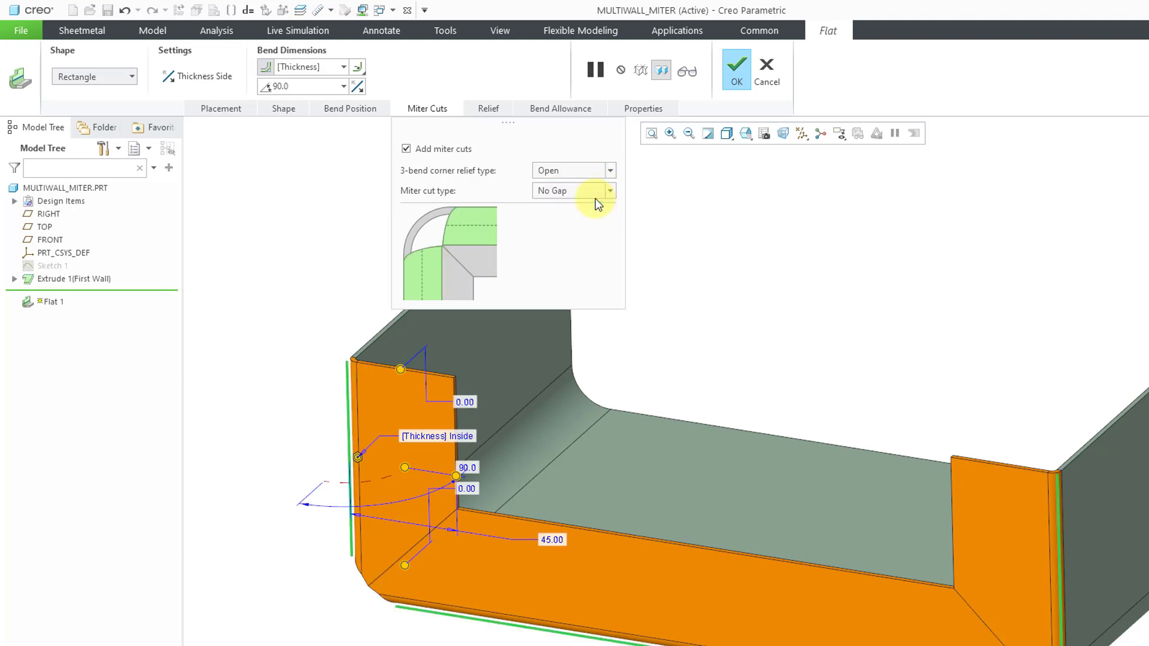
pyautogui.moveTo(440, 452); pyautogui.dragTo(457, 472, button='middle')
pyautogui.moveTo(532, 479); pyautogui.dragTo(724, 431, button='middle')
pyautogui.scroll(1, 687, 499)
pyautogui.scroll(-1, 687, 498)
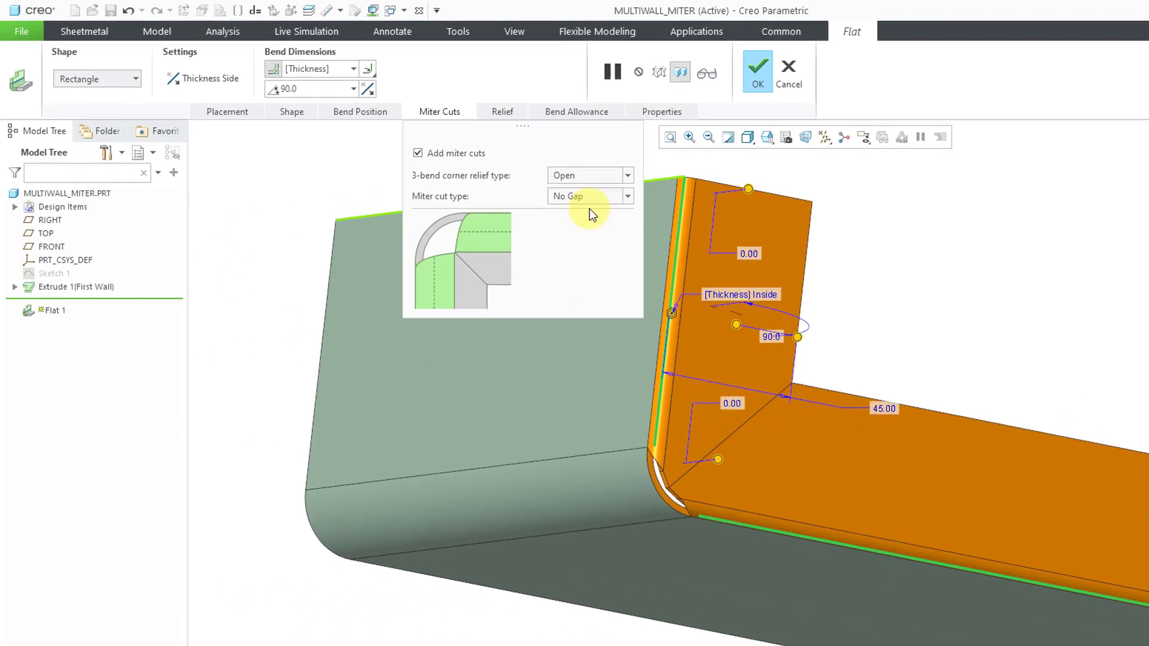
# Set the miter cut type to Obround after trying Through All
pyautogui.click(571, 187)
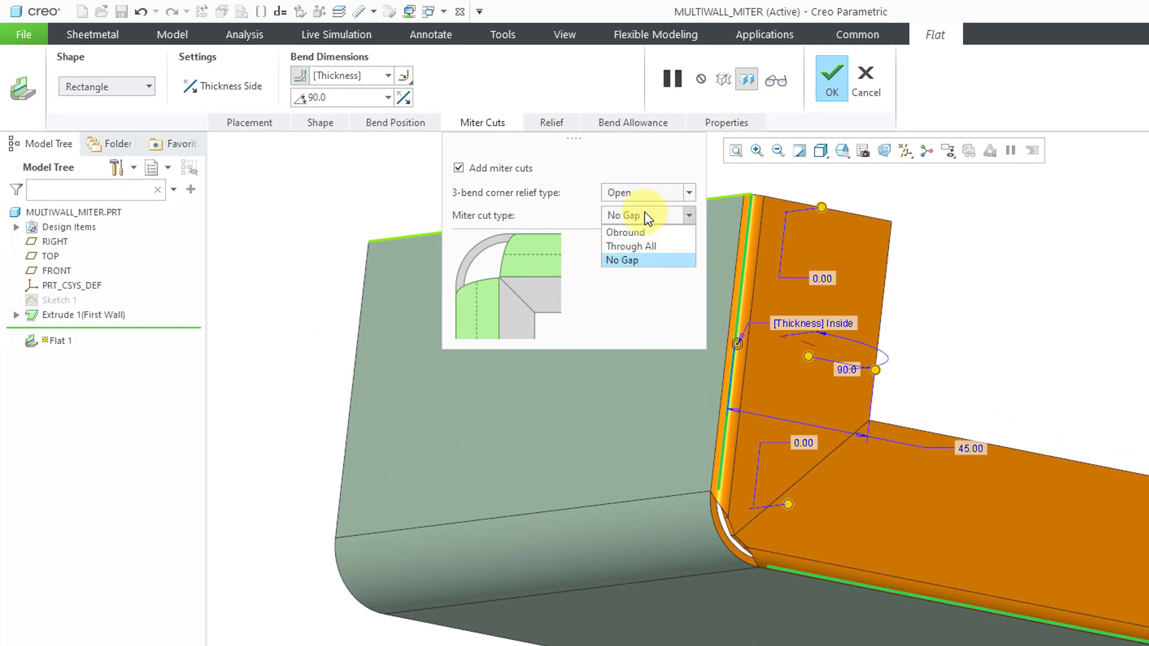
pyautogui.click(648, 247)
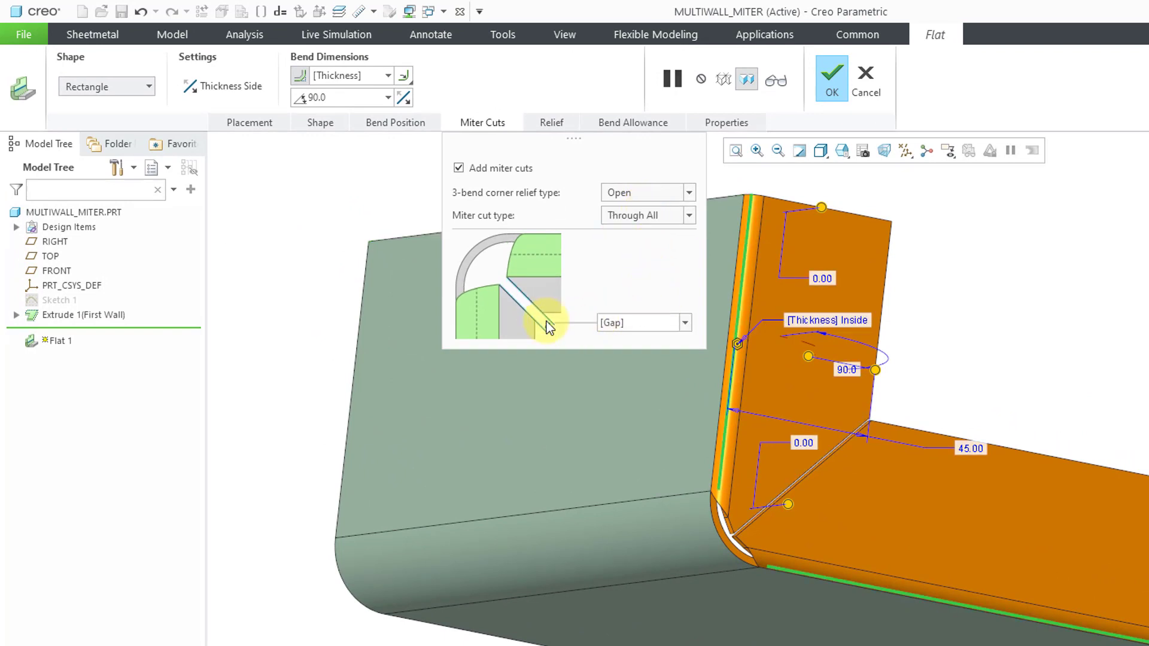
pyautogui.click(663, 217)
pyautogui.click(656, 230)
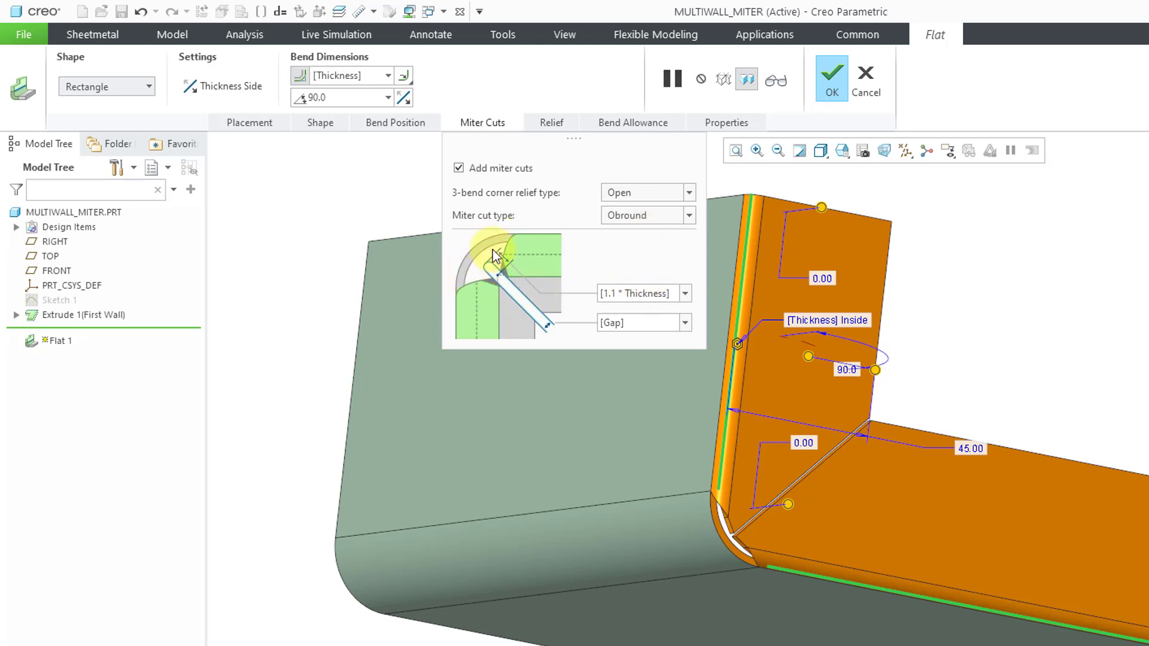
pyautogui.click(644, 193)
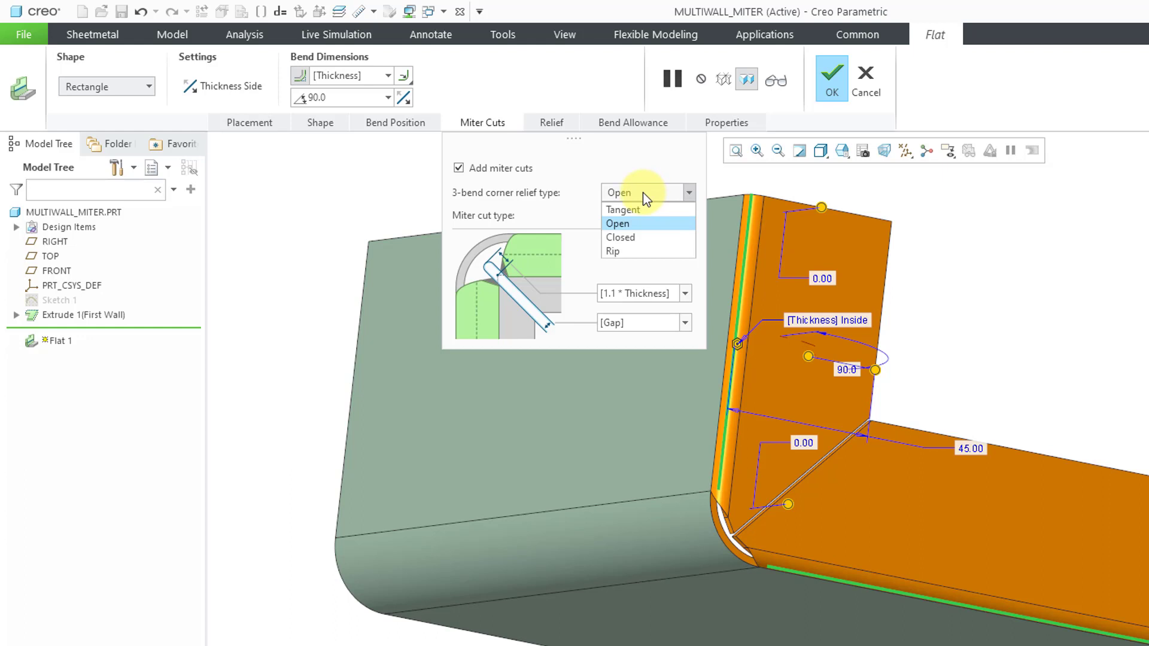
# Choose Closed for the 3-bend corner relief and No Gap for the miter cut type
pyautogui.click(647, 239)
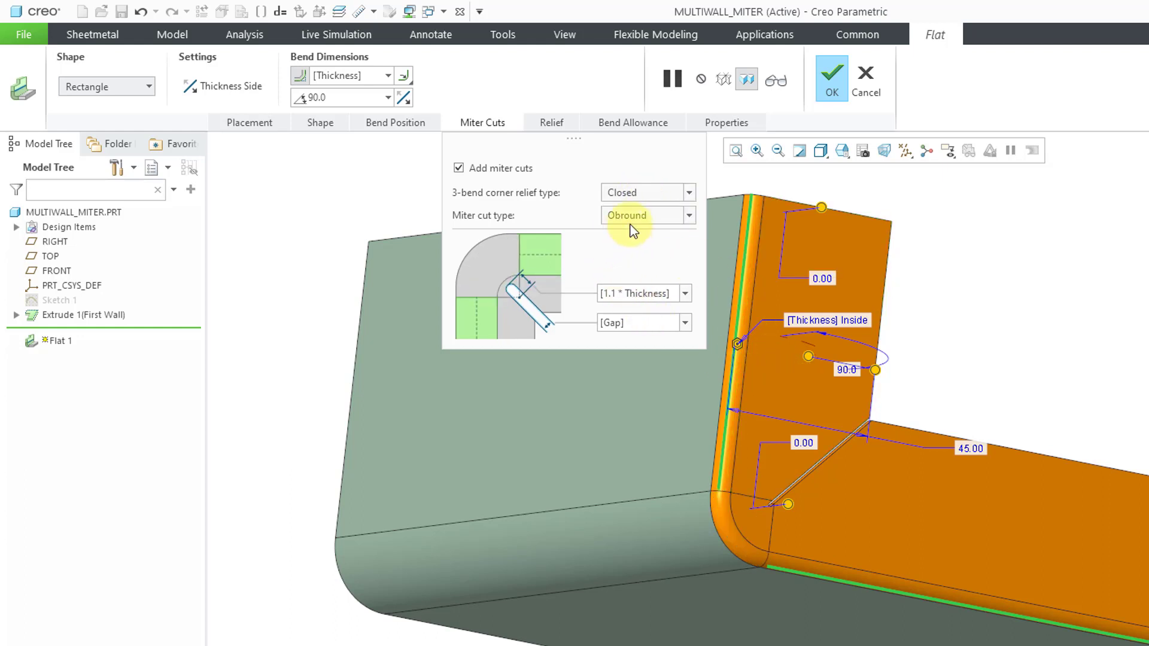
pyautogui.click(635, 215)
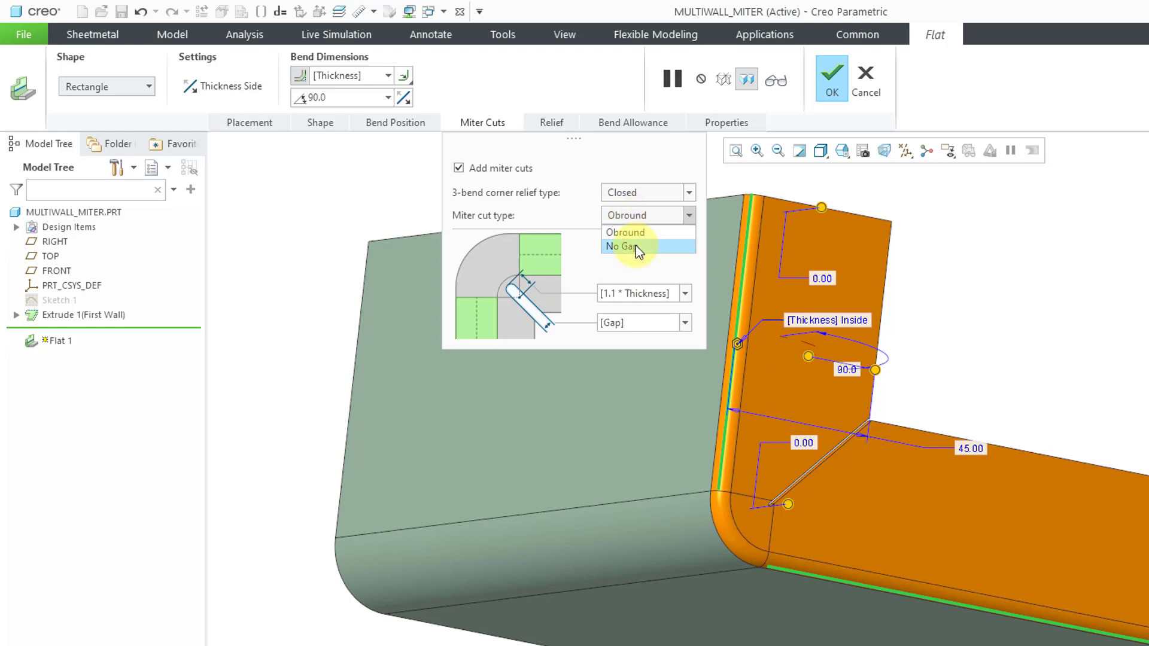
pyautogui.click(636, 246)
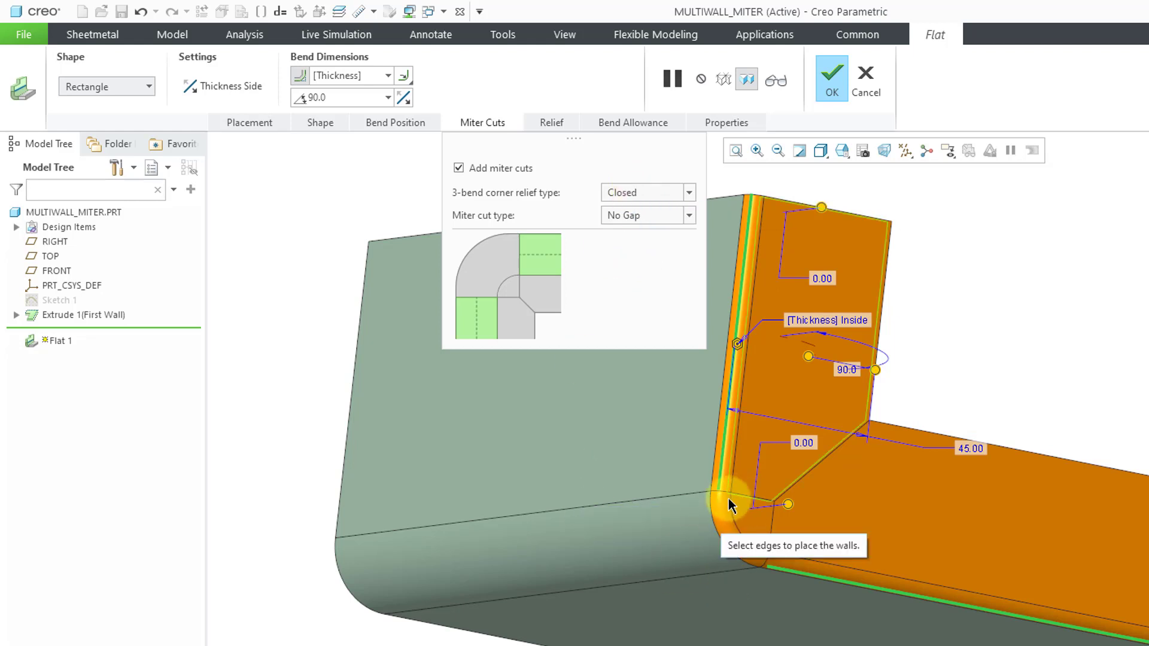
# Try Rip relief and Obround miter, then settle on Through All, 2.0 * Thickness gap, Tangent relief
pyautogui.click(654, 199)
pyautogui.click(643, 252)
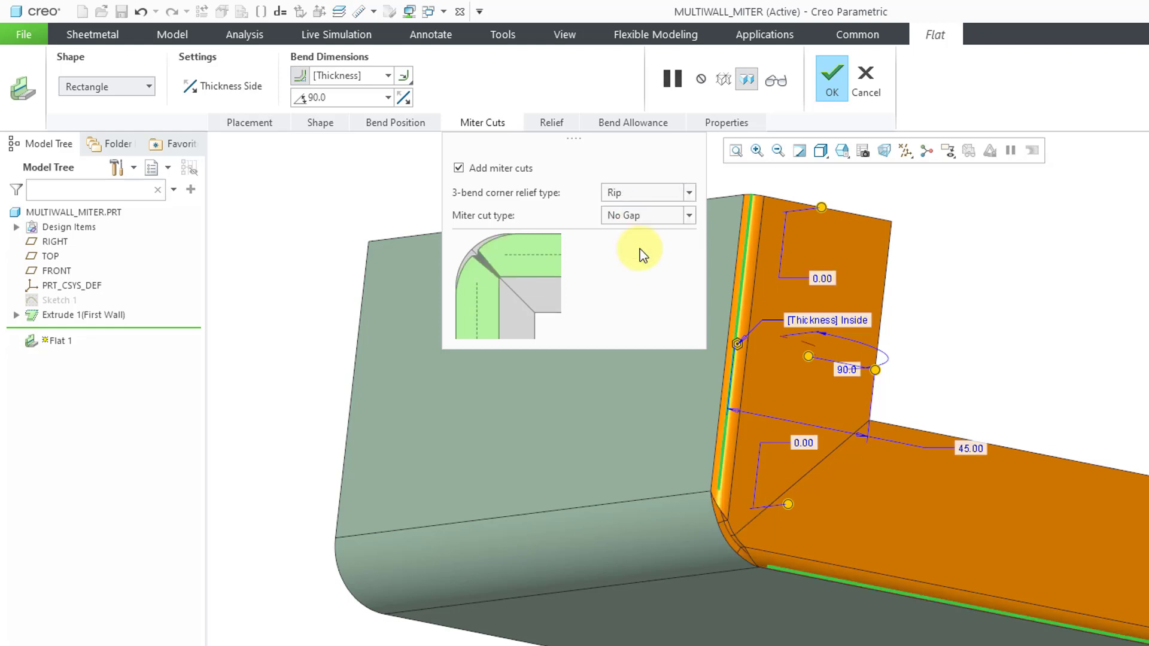
pyautogui.click(646, 217)
pyautogui.click(645, 233)
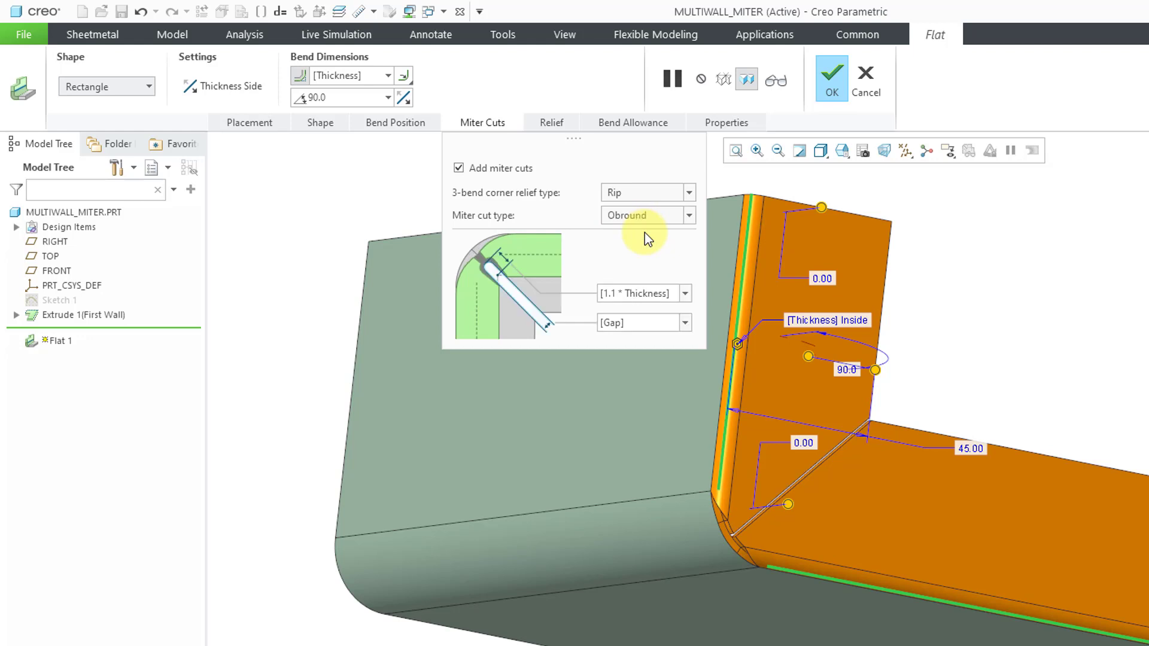
pyautogui.click(646, 215)
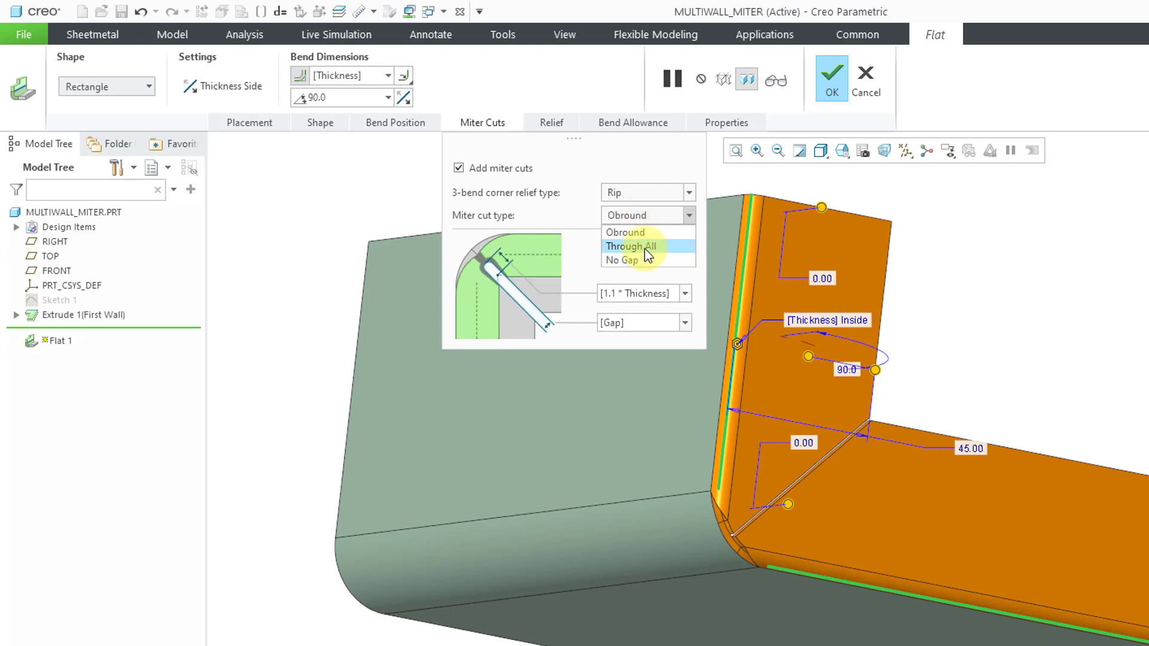
pyautogui.click(645, 249)
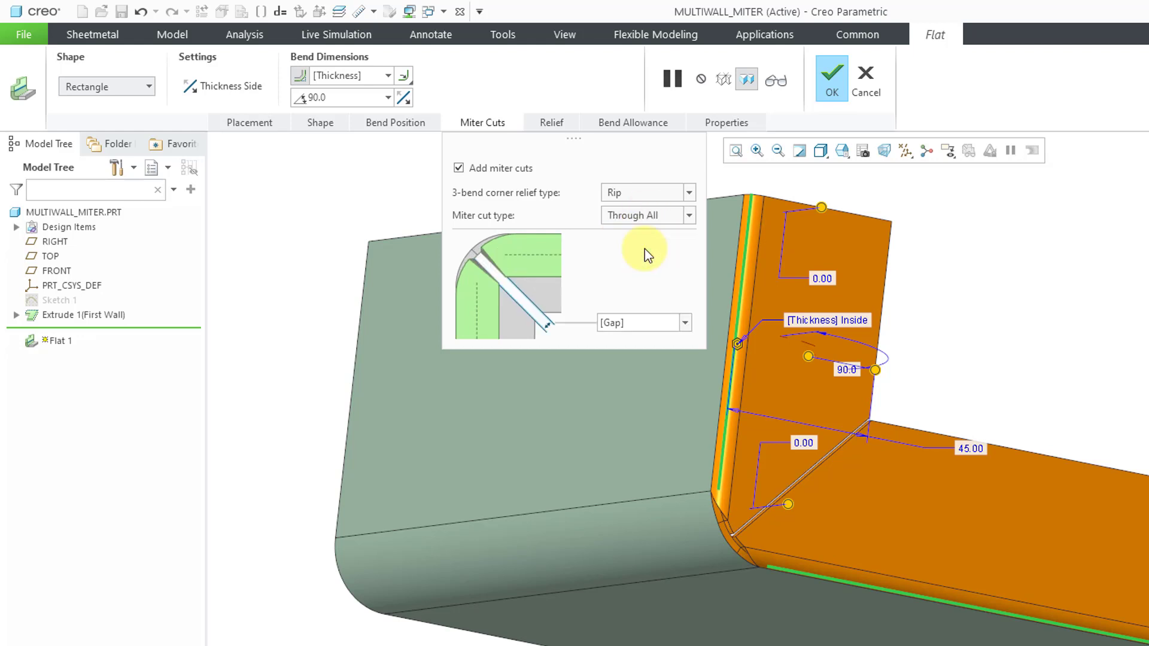
pyautogui.click(685, 322)
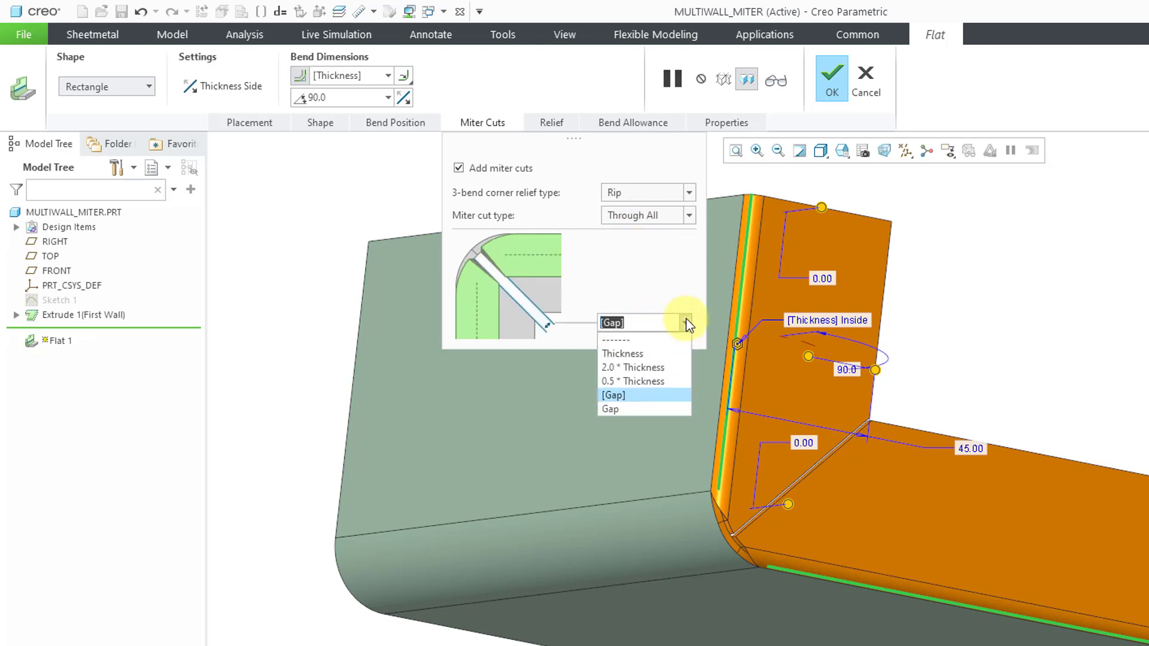
pyautogui.click(663, 372)
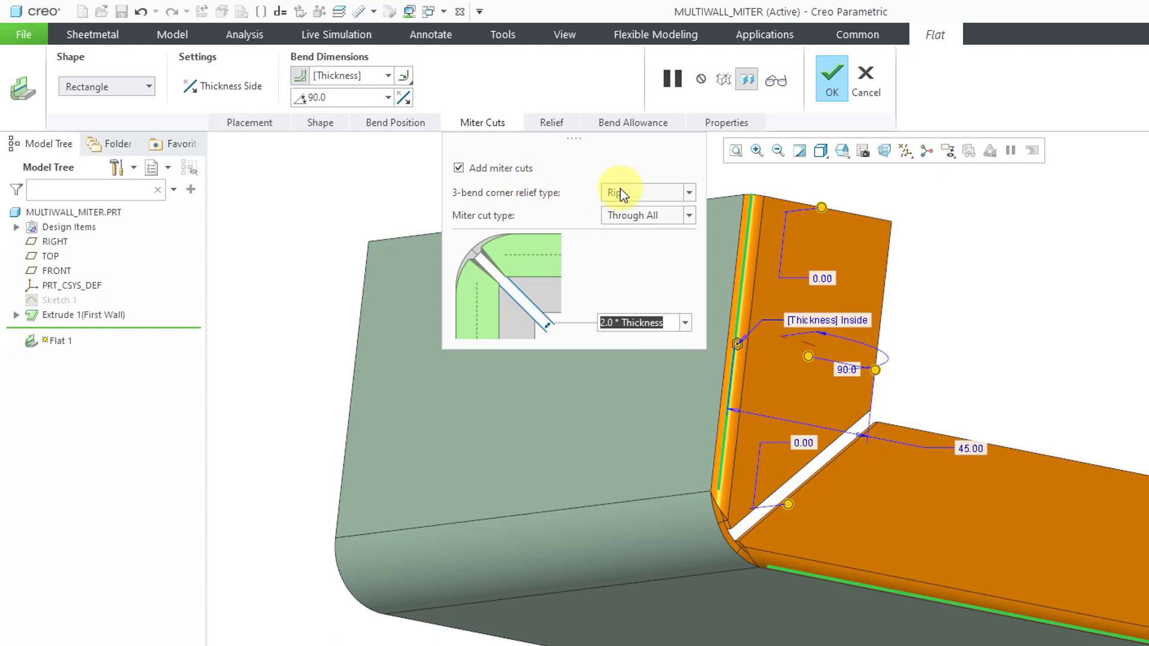
pyautogui.click(641, 193)
pyautogui.click(641, 209)
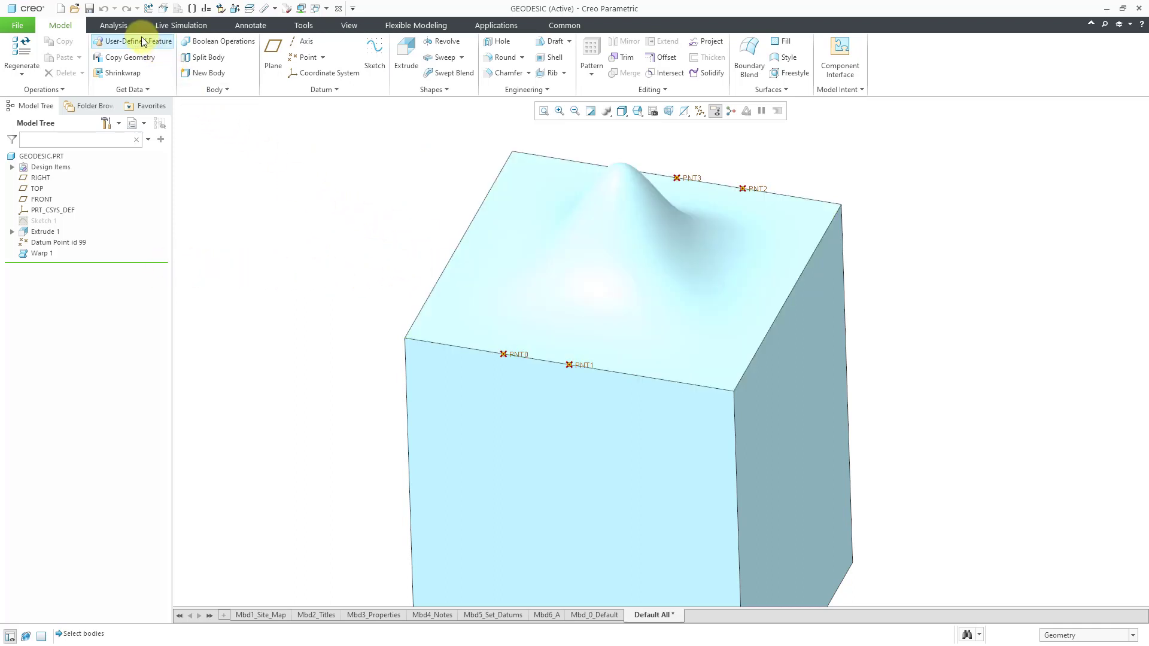
# Overlay a Mesh Surface analysis grid on the GEODESIC block's warped top face
pyautogui.click(123, 26)
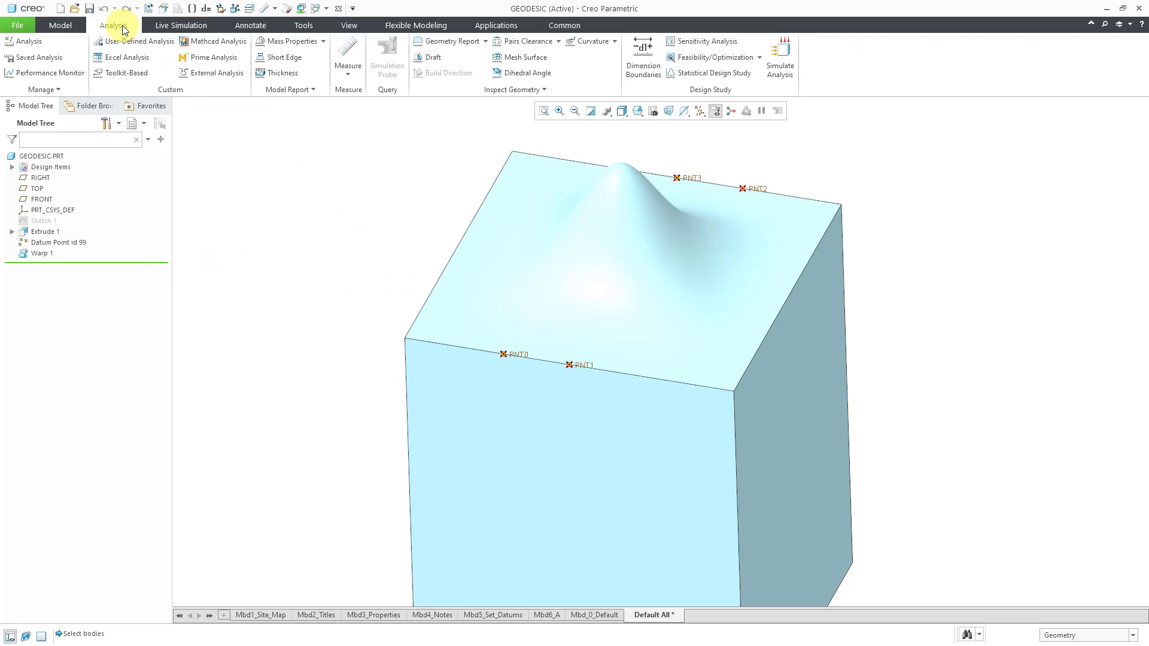
pyautogui.click(518, 57)
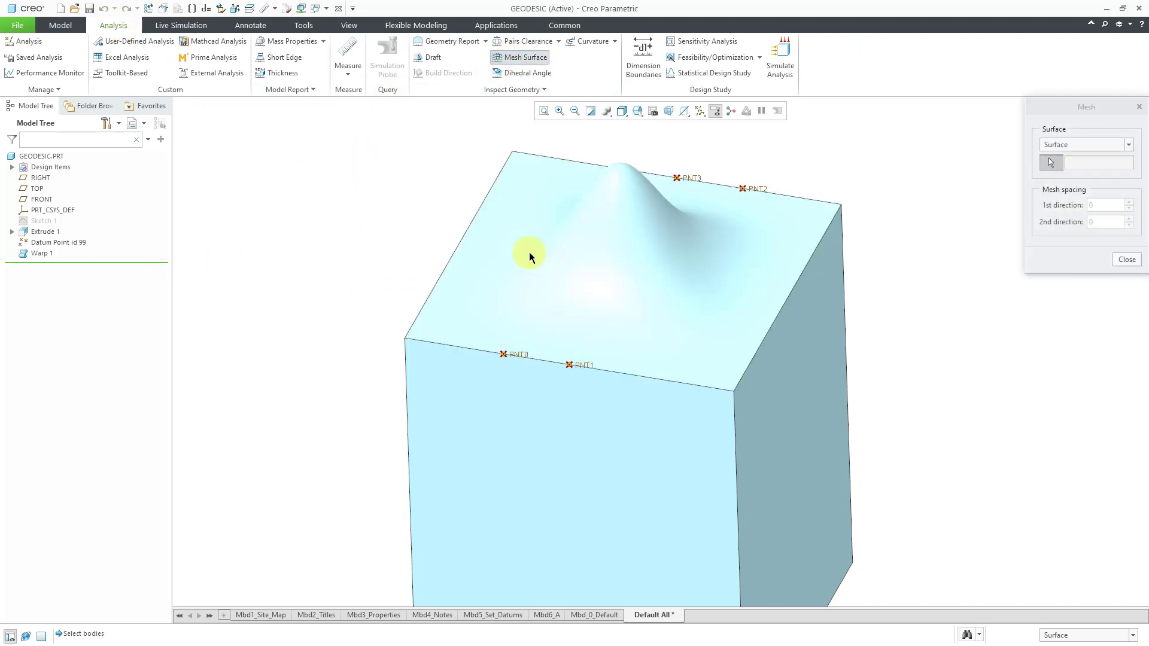
pyautogui.click(529, 256)
pyautogui.click(1130, 264)
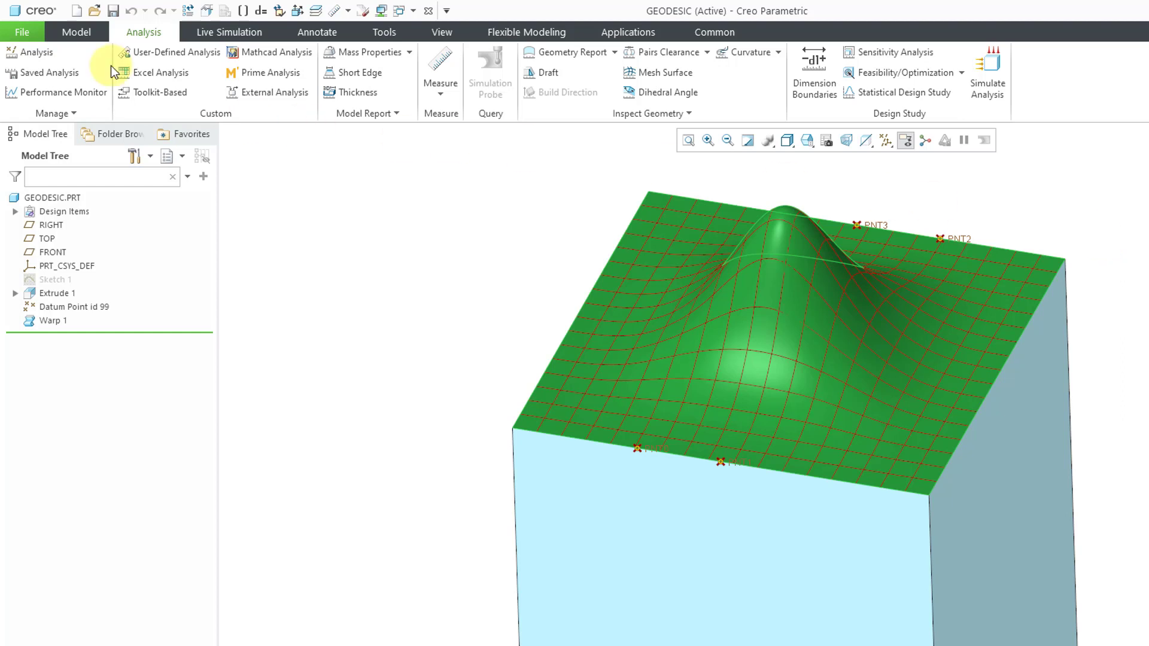
pyautogui.click(70, 32)
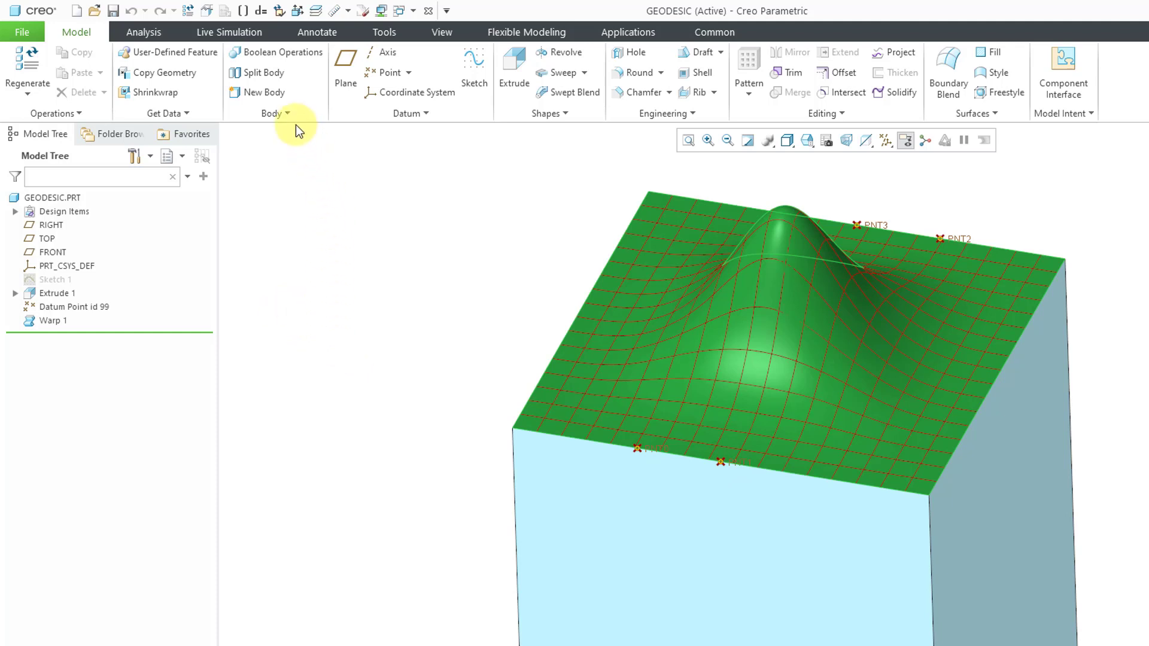
# Start a curve through points running from PNT1 to PNT3
pyautogui.click(375, 118)
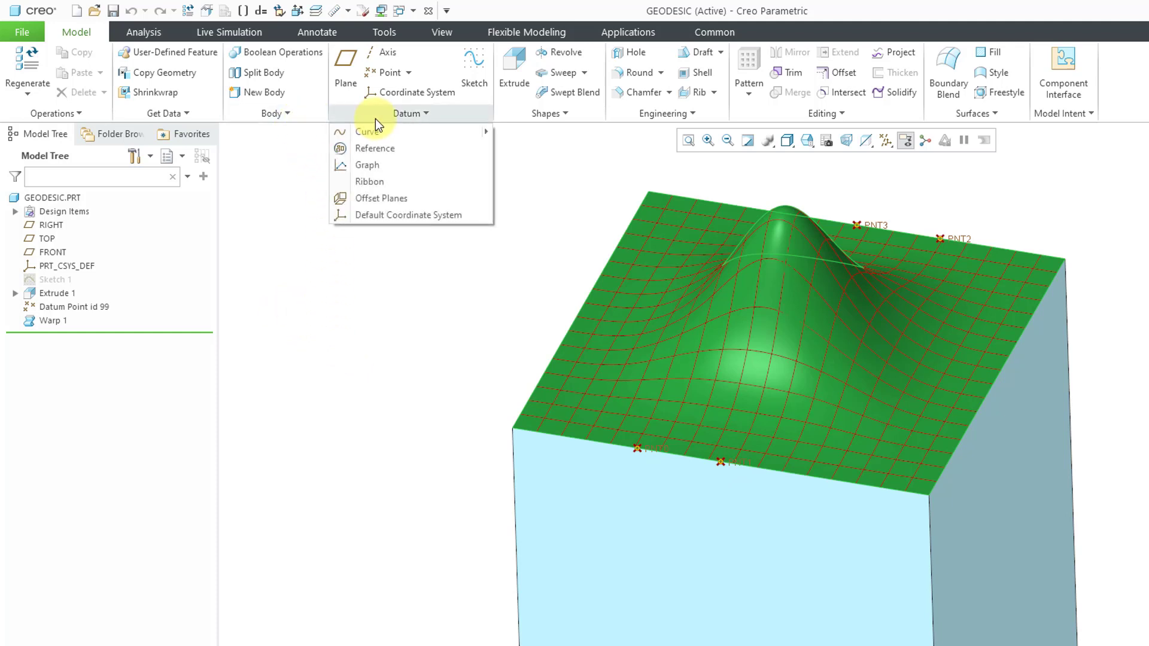
pyautogui.moveTo(423, 134)
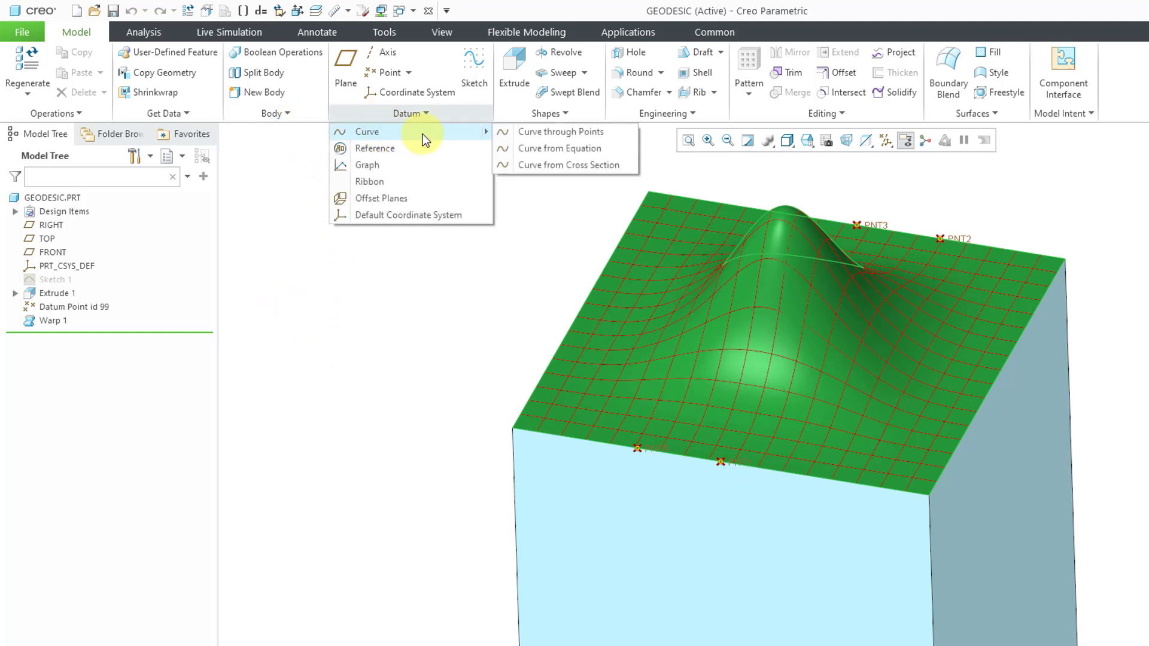
pyautogui.click(563, 133)
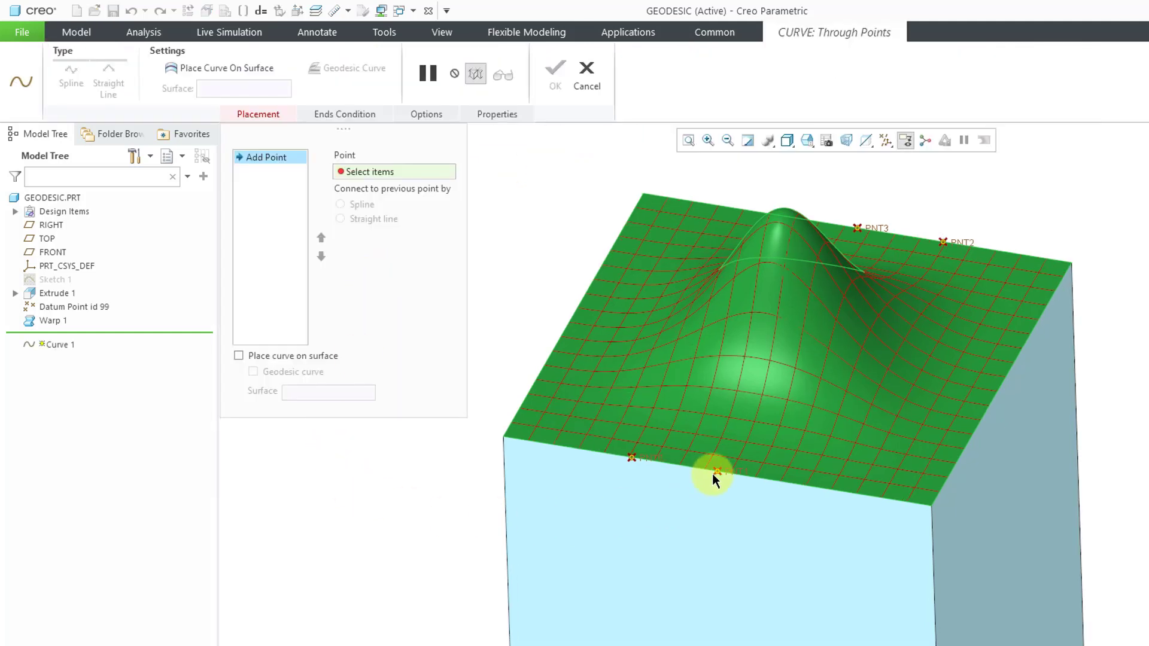
pyautogui.click(717, 472)
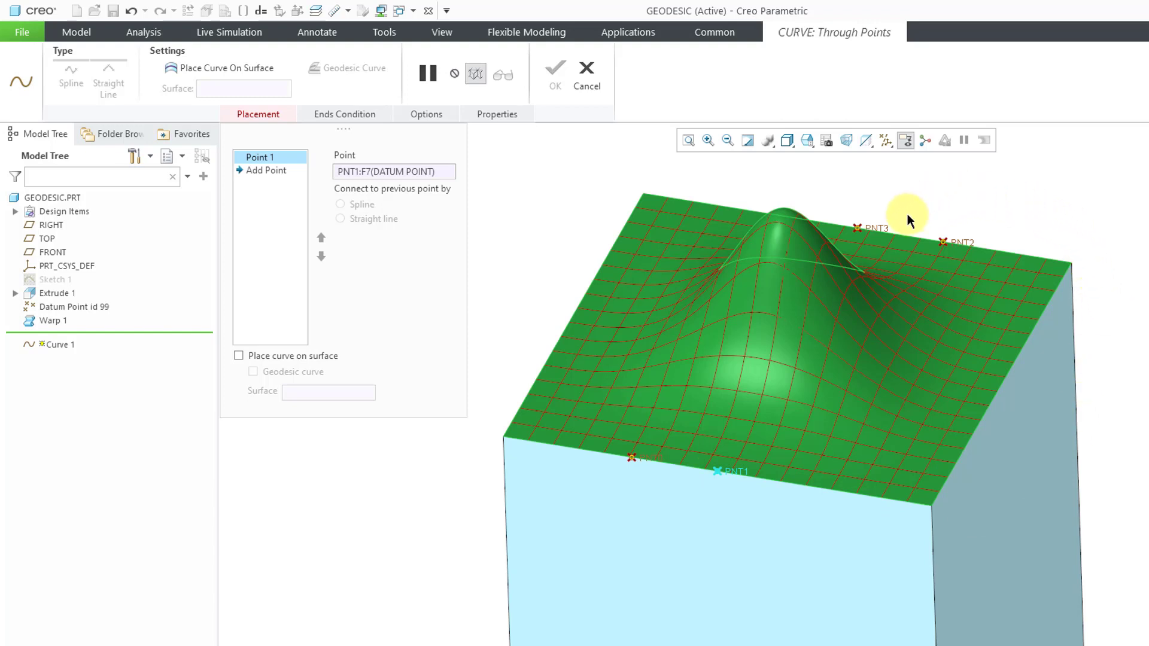
pyautogui.click(859, 228)
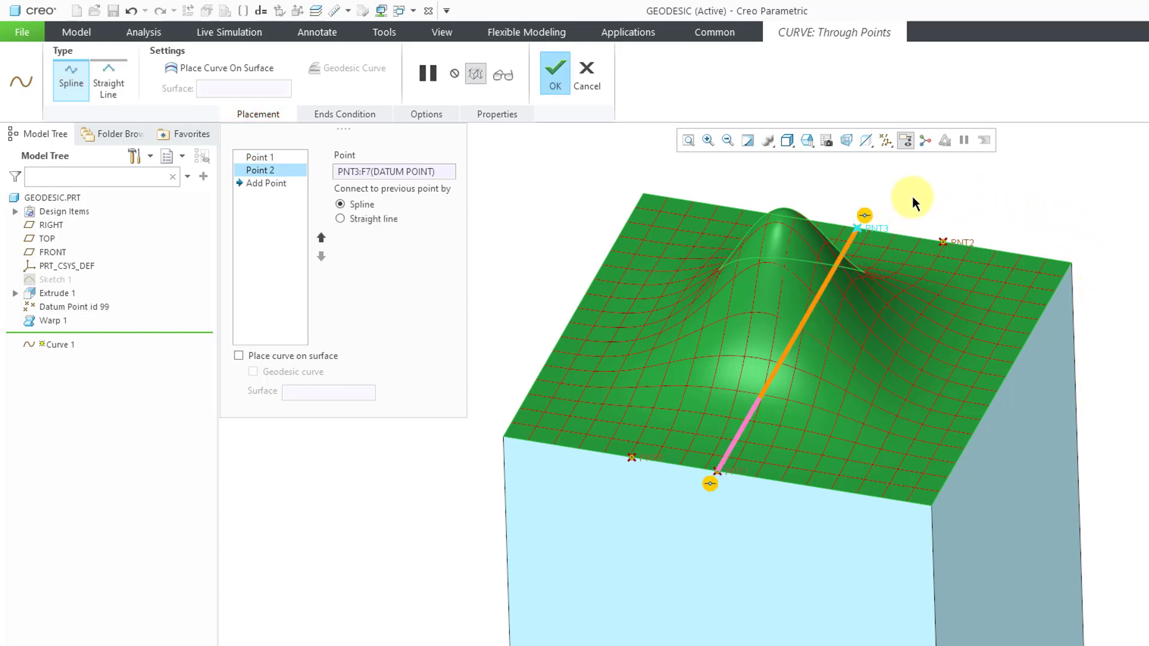
pyautogui.moveTo(949, 416)
pyautogui.mouseDown(button='middle')
pyautogui.moveTo(975, 384)
pyautogui.moveTo(936, 405)
pyautogui.moveTo(949, 389)
pyautogui.mouseUp(button='middle')
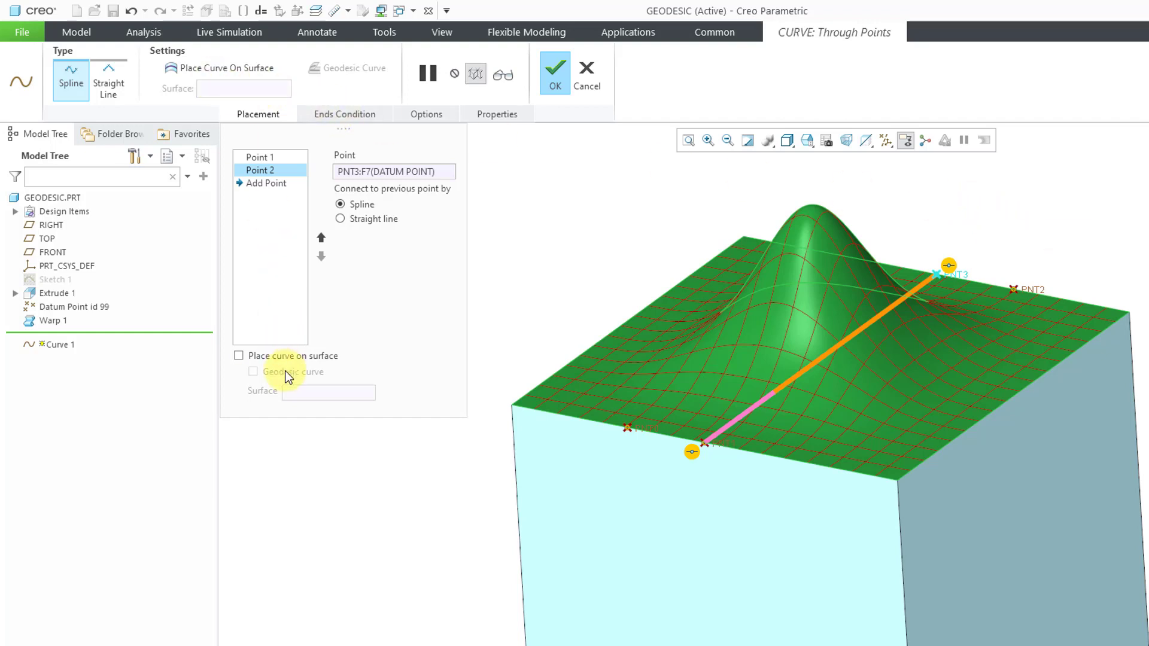
# Place the curve on the warped top surface as a geodesic curve and complete Curve 1
pyautogui.rightClick(523, 199)
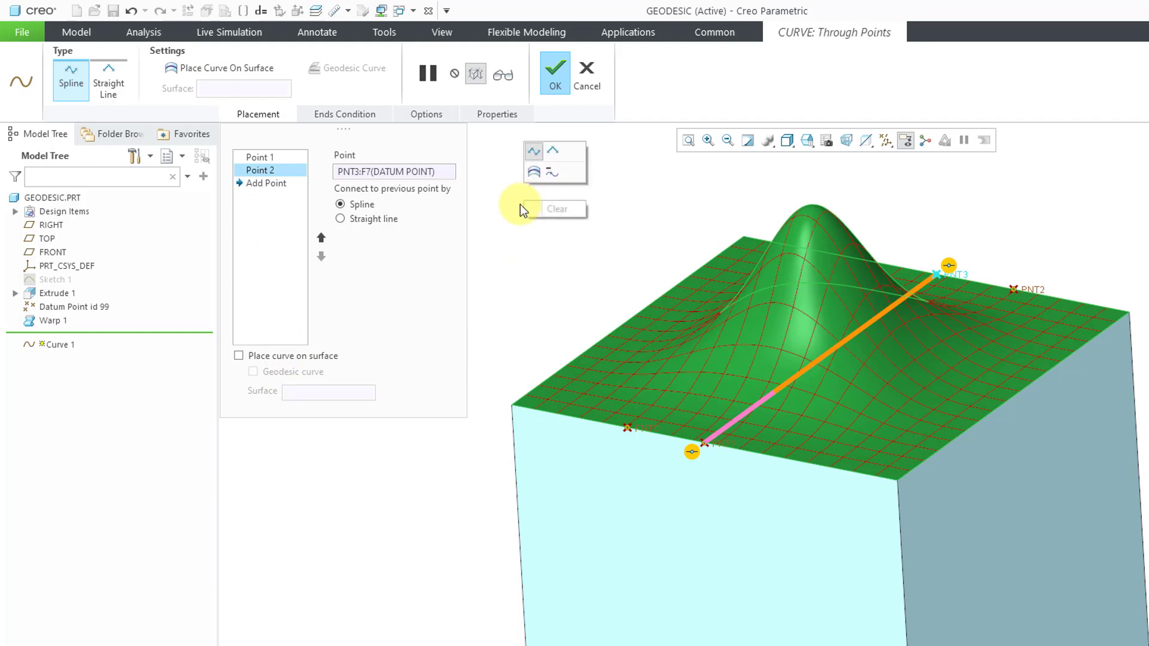
pyautogui.click(532, 173)
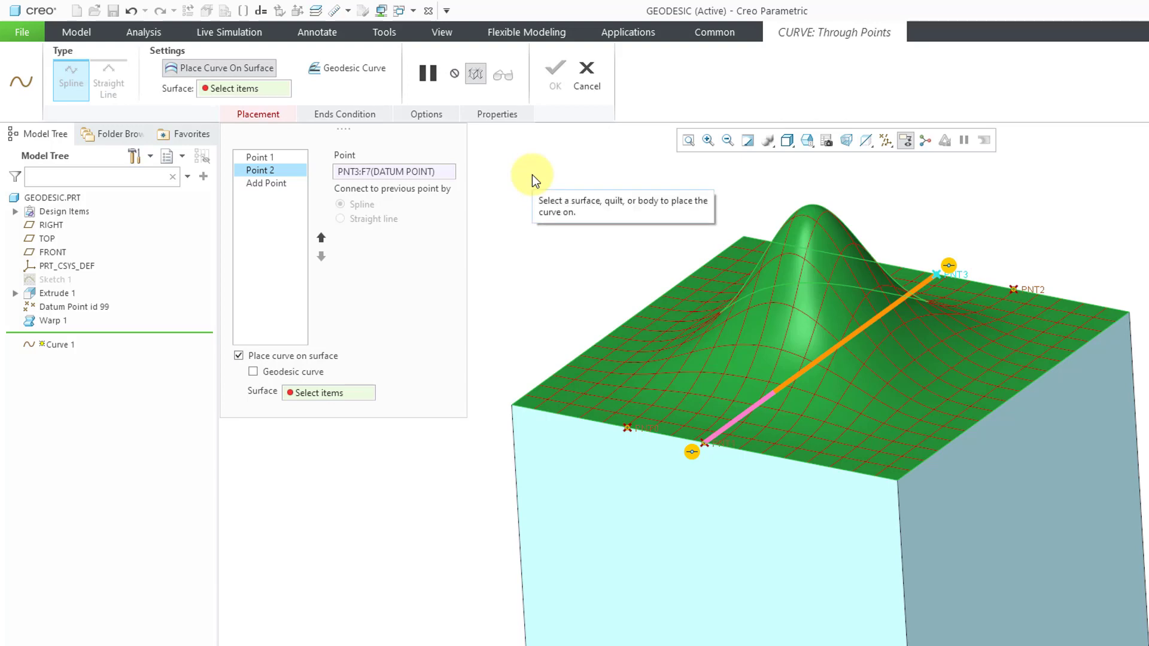
pyautogui.click(773, 296)
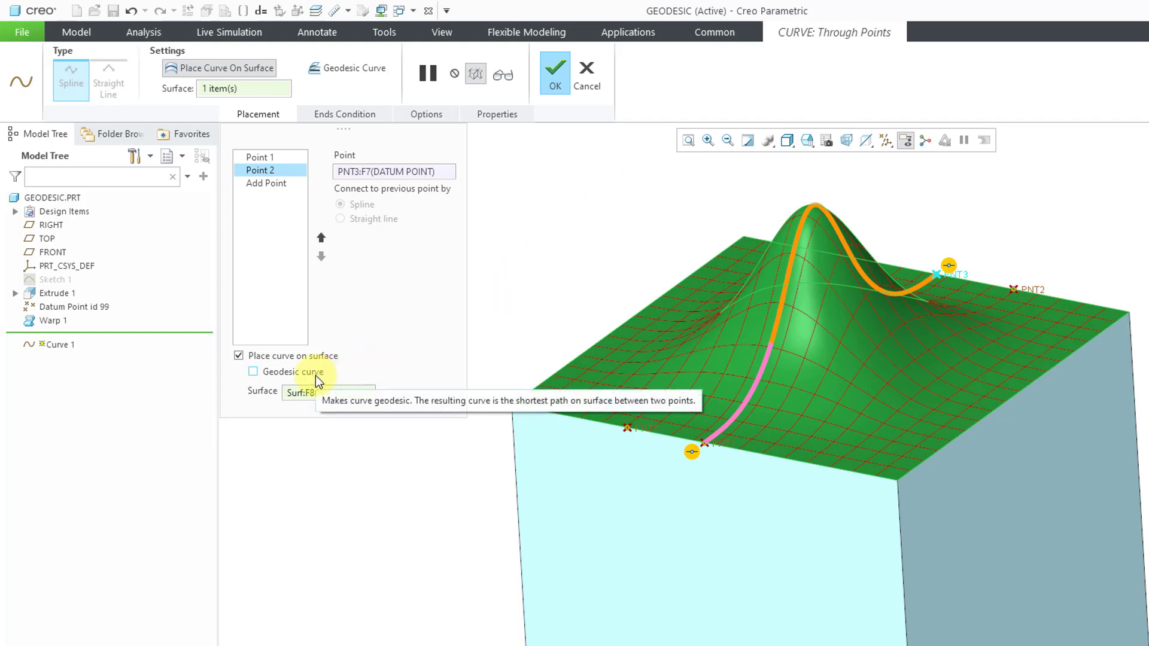
pyautogui.click(371, 70)
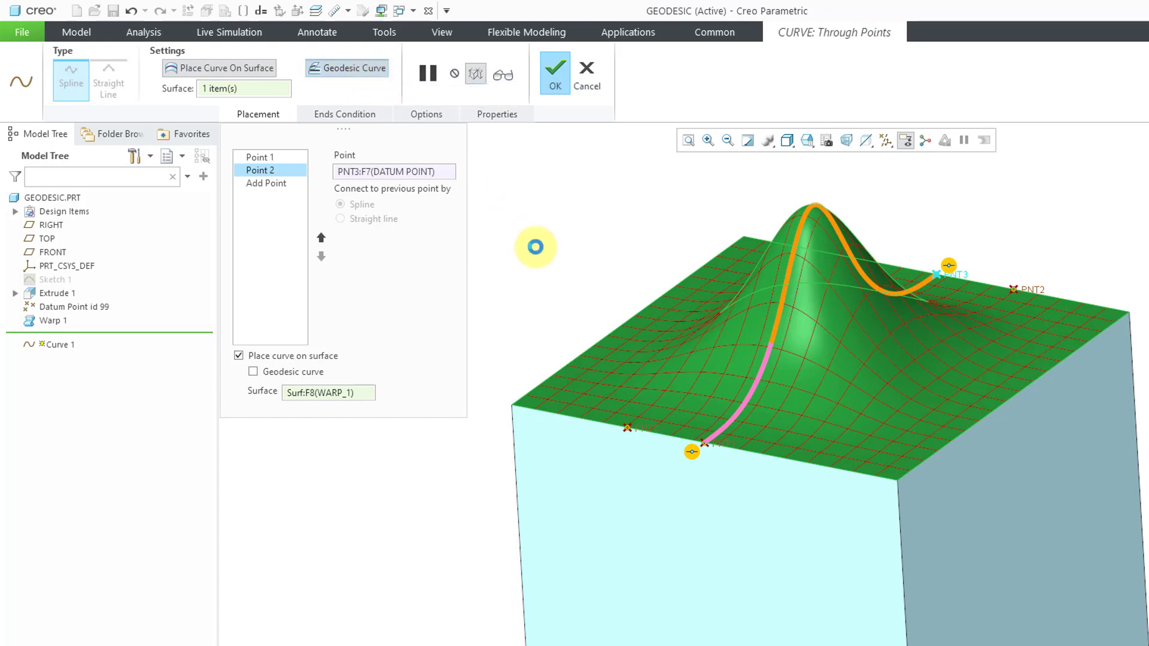
pyautogui.moveTo(931, 423)
pyautogui.mouseDown(button='middle')
pyautogui.moveTo(954, 429)
pyautogui.moveTo(947, 440)
pyautogui.moveTo(939, 434)
pyautogui.moveTo(997, 451)
pyautogui.mouseUp(button='middle')
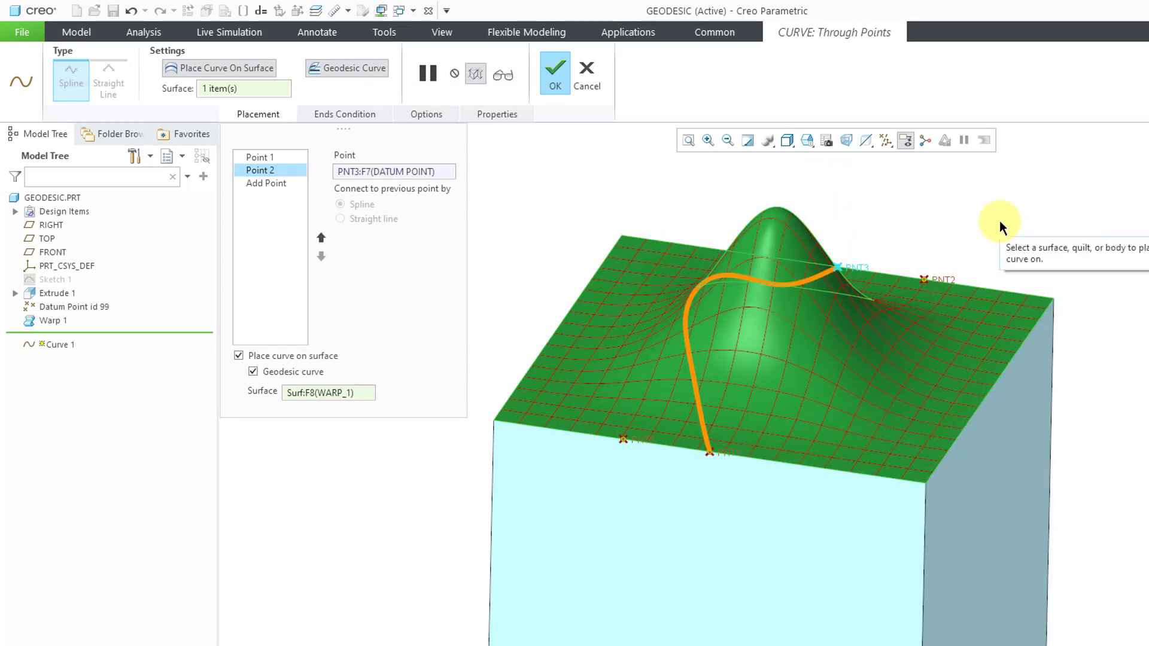
pyautogui.click(556, 76)
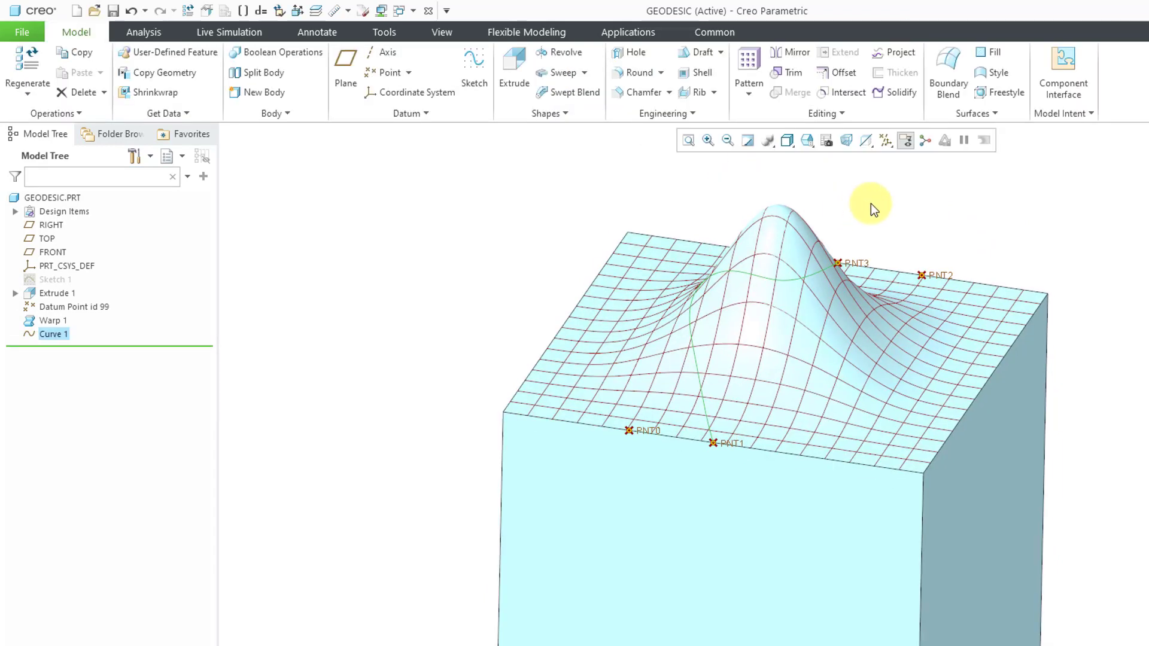
# Start a second curve through points from PNT0 to PNT2
pyautogui.moveTo(863, 205); pyautogui.dragTo(864, 207, button='middle')
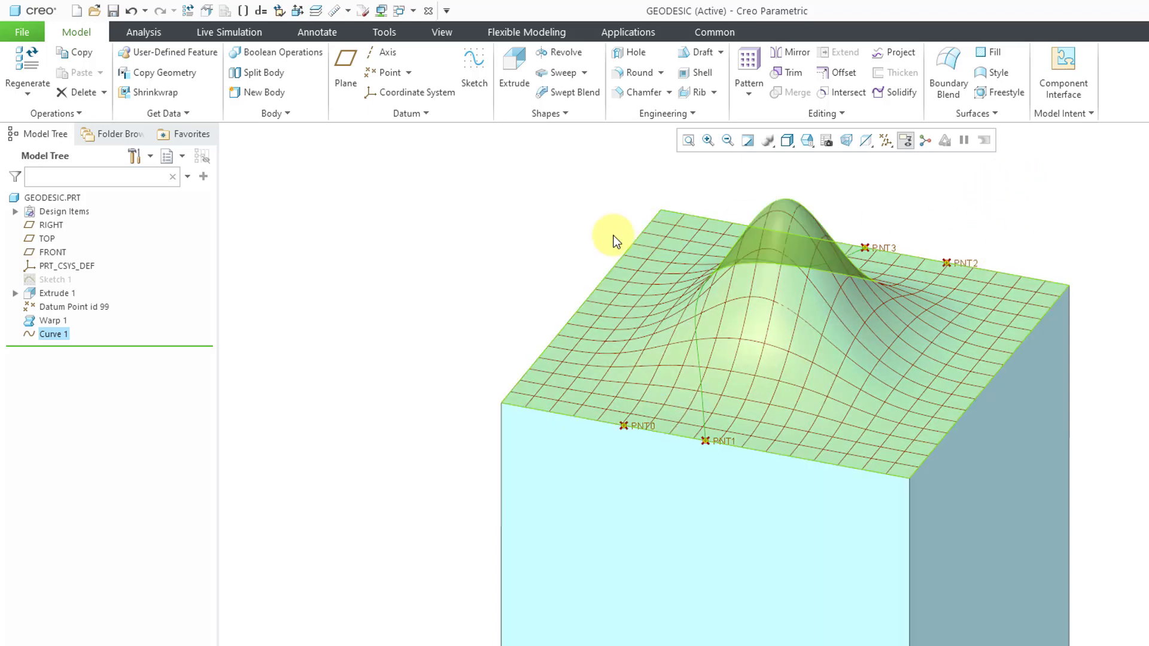
pyautogui.click(426, 115)
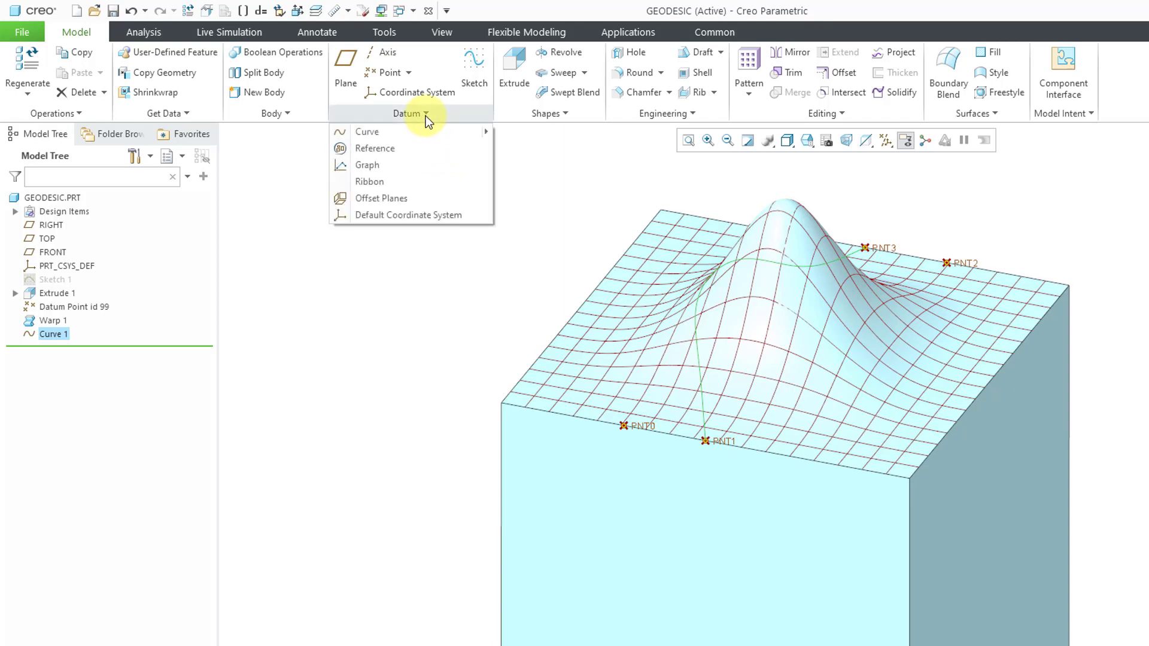
pyautogui.moveTo(437, 132)
pyautogui.click(555, 135)
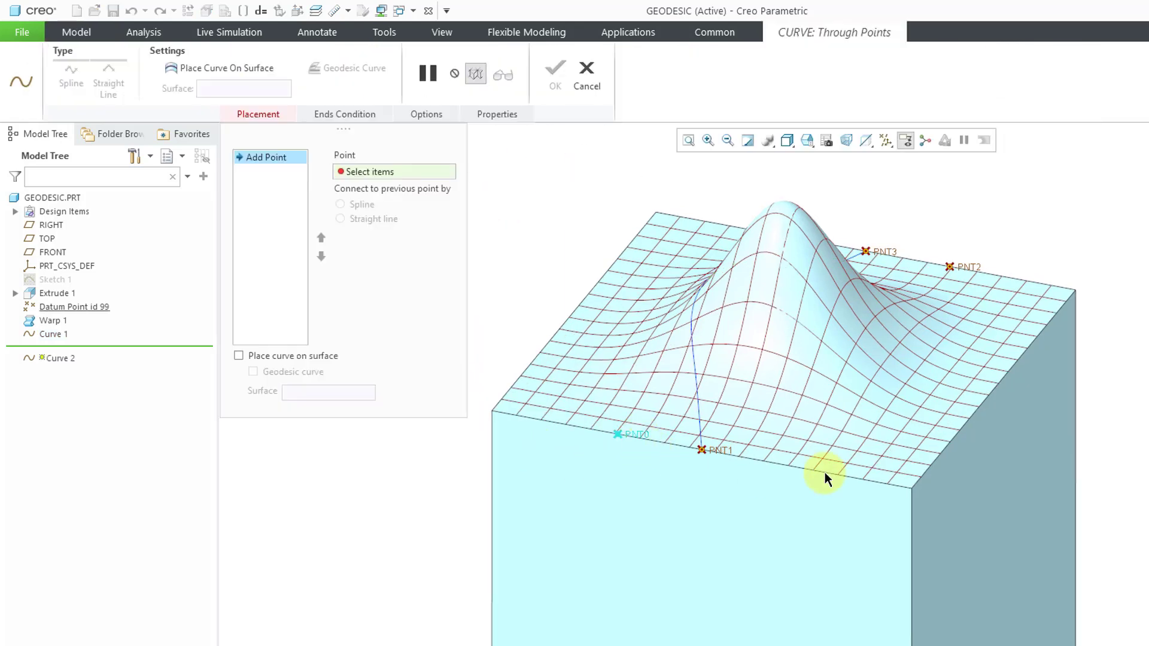
pyautogui.click(635, 434)
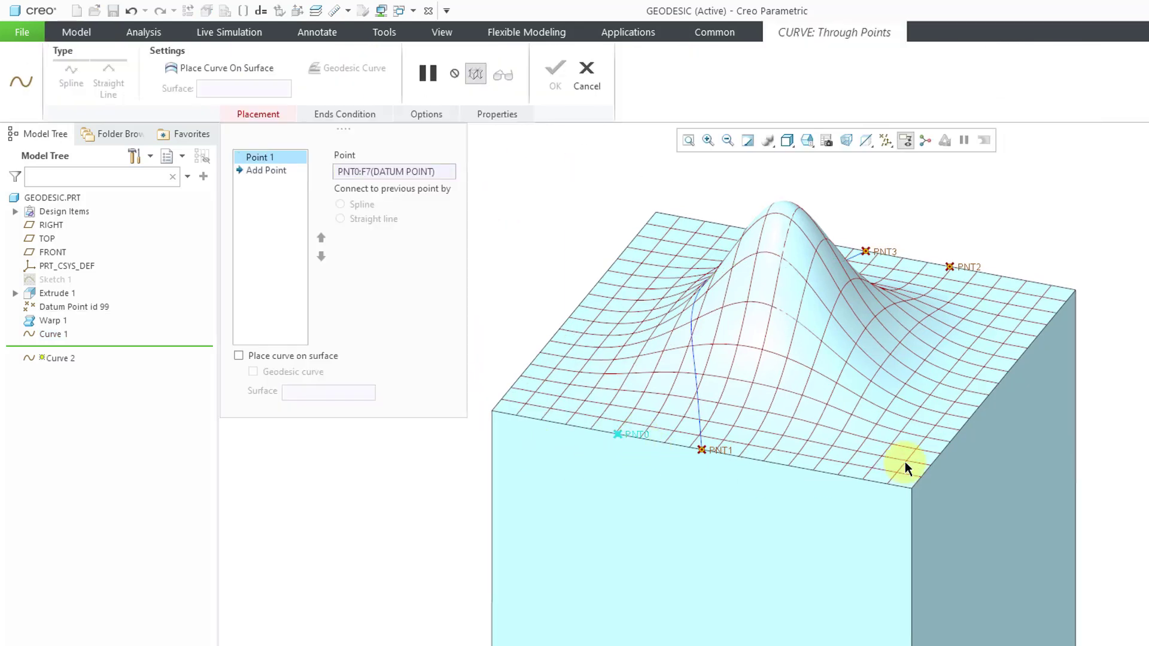
pyautogui.click(974, 265)
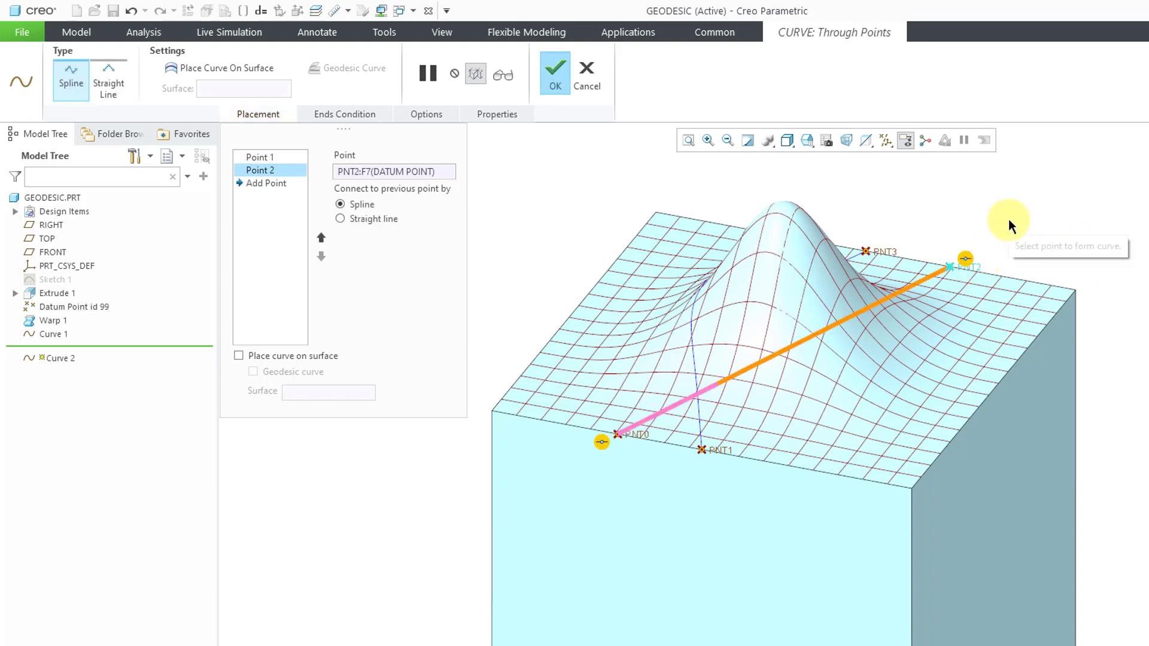
# Lay the curve on the warped surface as a geodesic over the bump and complete Curve 2
pyautogui.rightClick(1008, 219)
pyautogui.click(1025, 195)
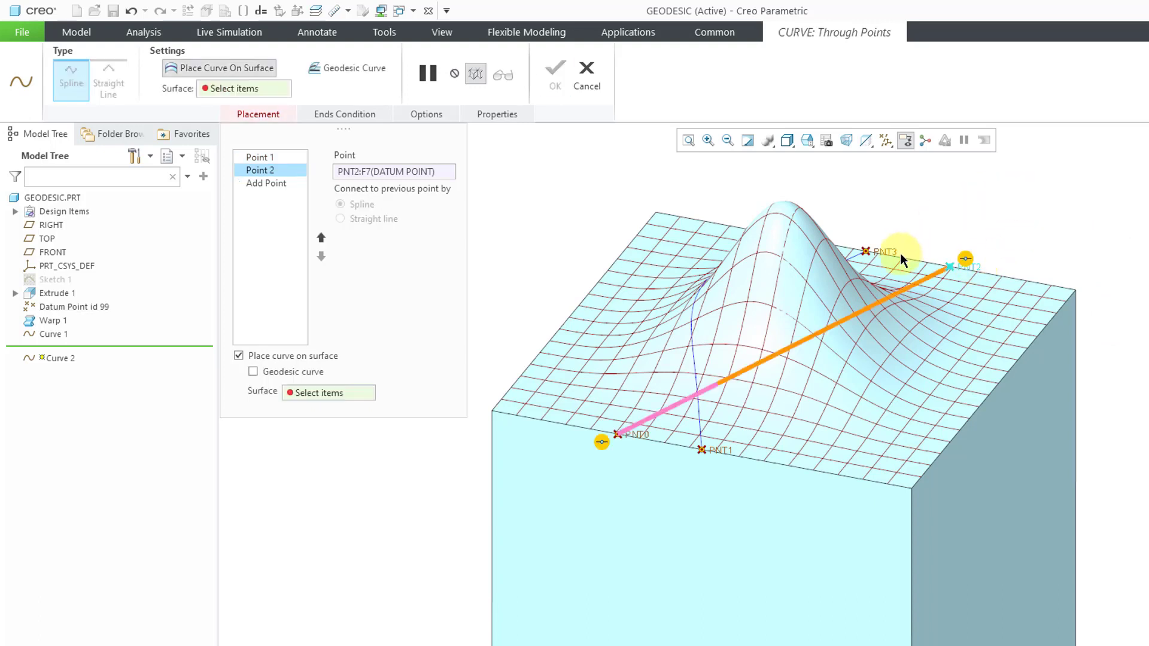
pyautogui.click(857, 275)
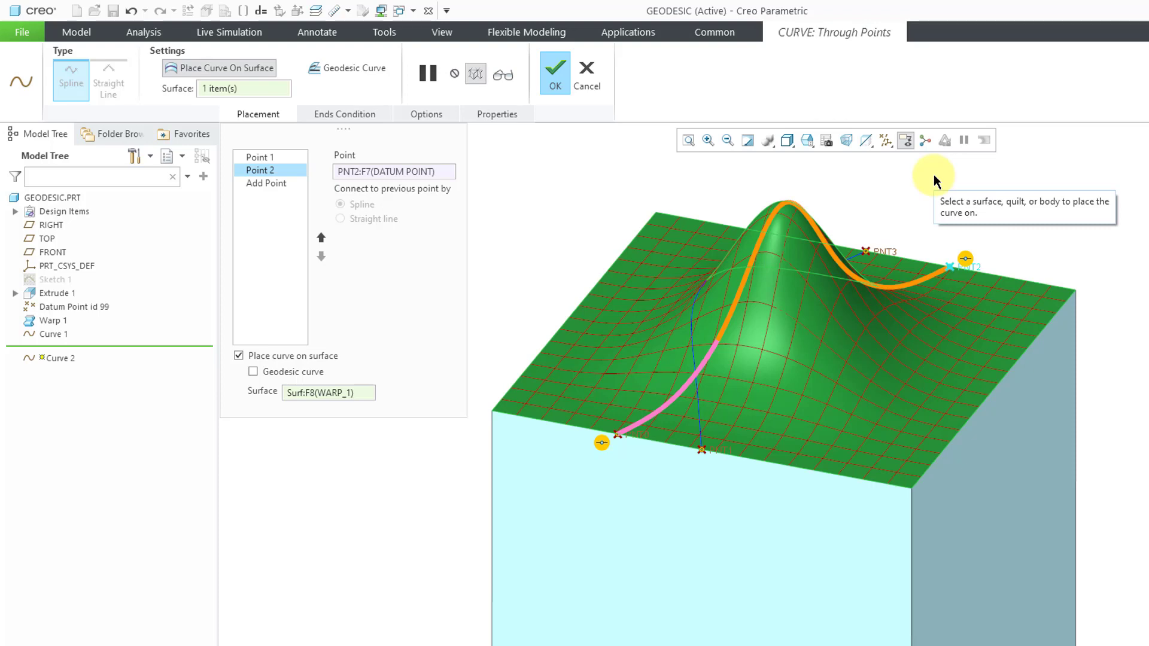
pyautogui.click(352, 69)
pyautogui.moveTo(687, 301); pyautogui.dragTo(657, 311, button='middle')
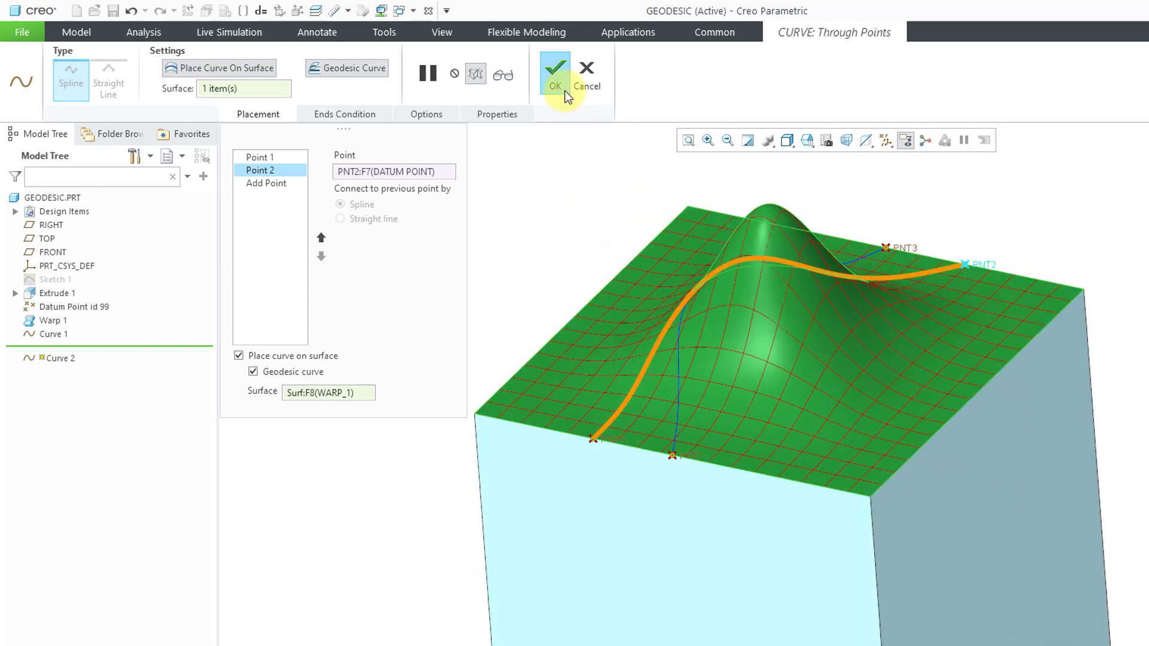
pyautogui.click(555, 75)
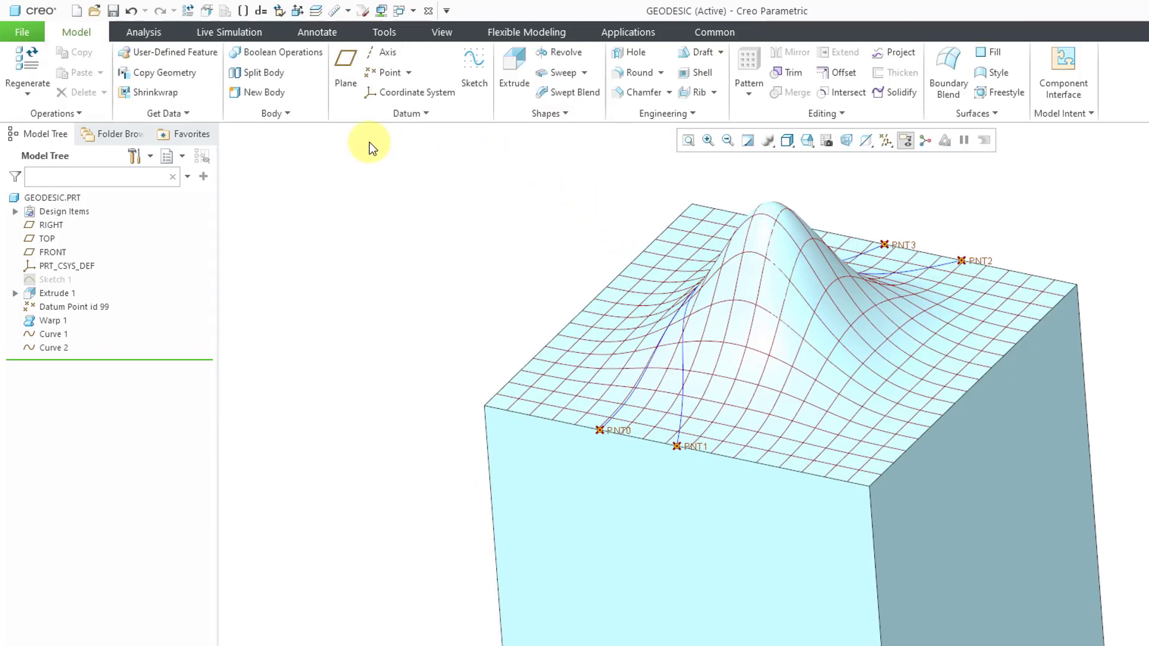
# Start a third curve through points from PNT1 to PNT2
pyautogui.click(400, 115)
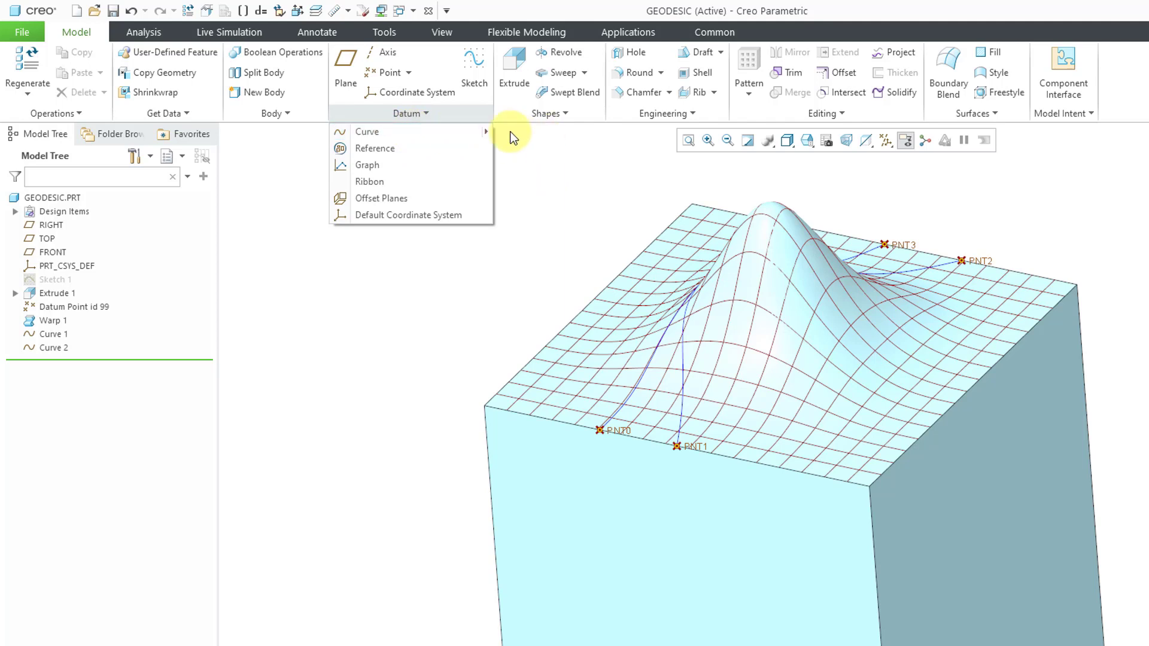
pyautogui.moveTo(473, 131)
pyautogui.click(544, 132)
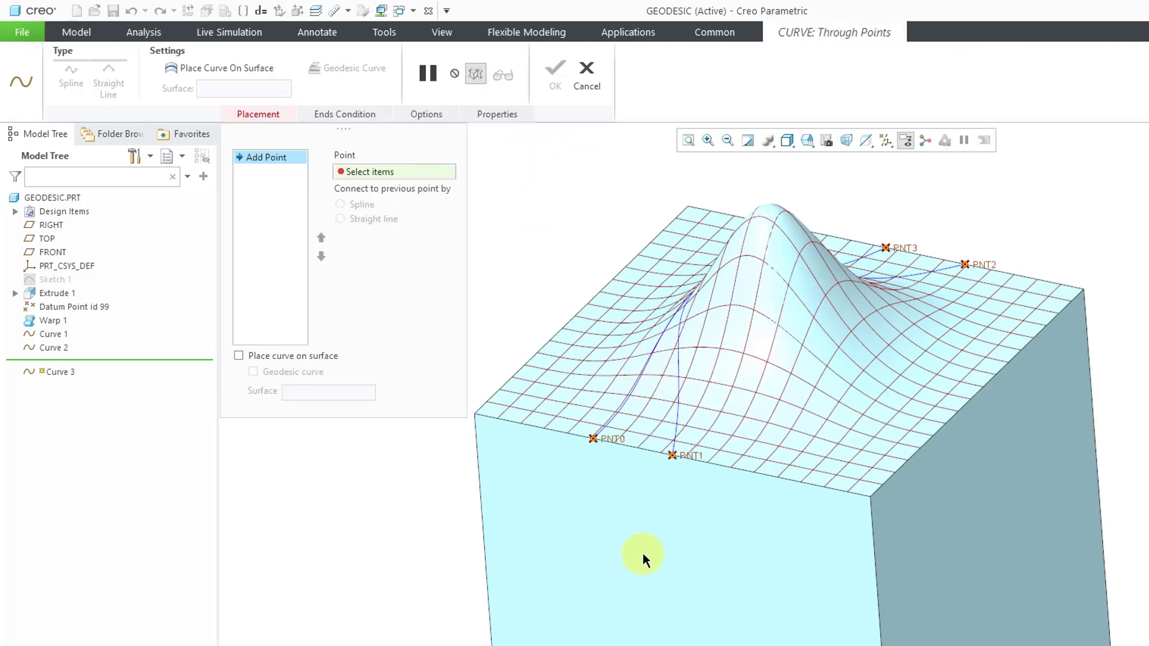
pyautogui.click(694, 453)
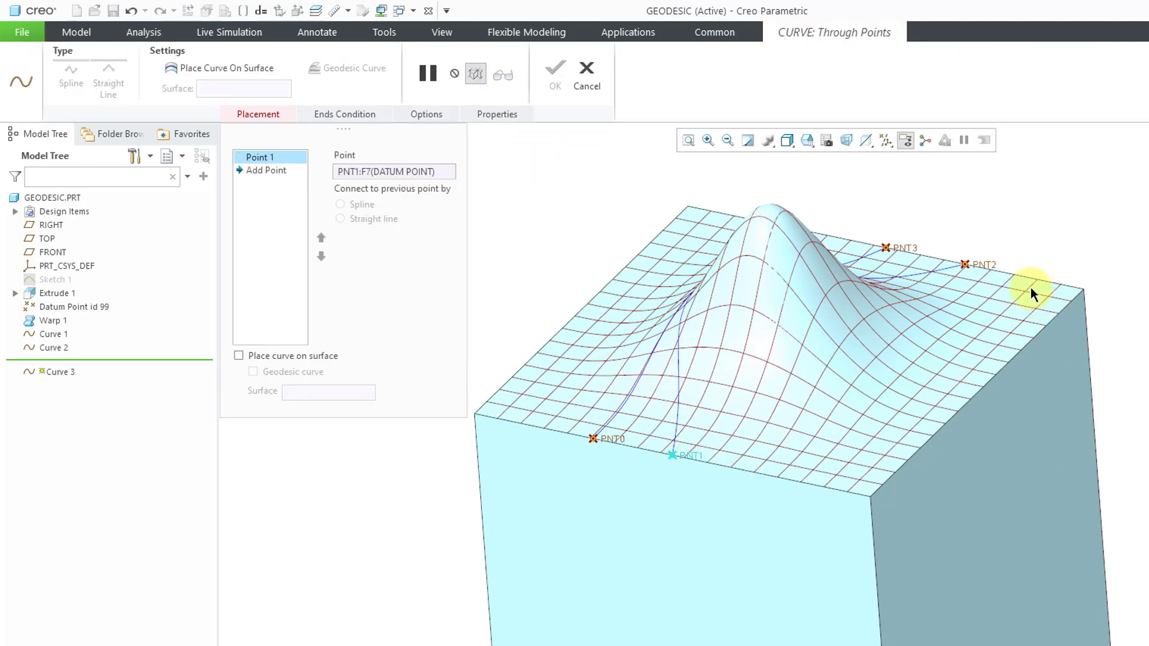
pyautogui.click(987, 261)
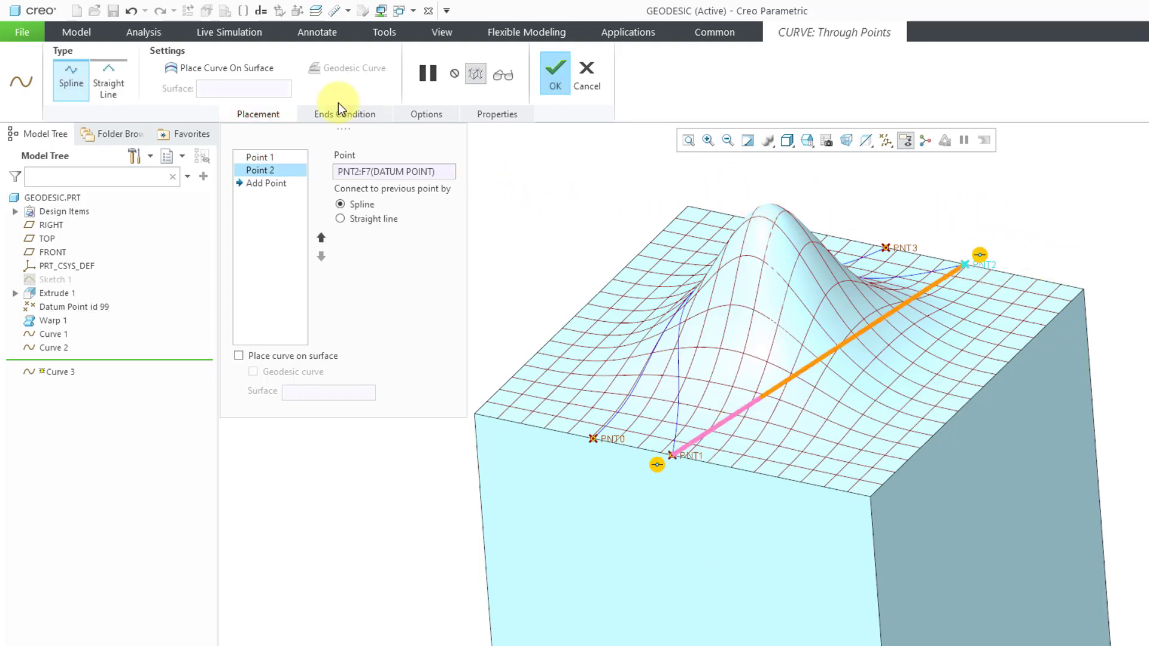
# Place the curve on the warped surface and complete Curve 3
pyautogui.click(238, 73)
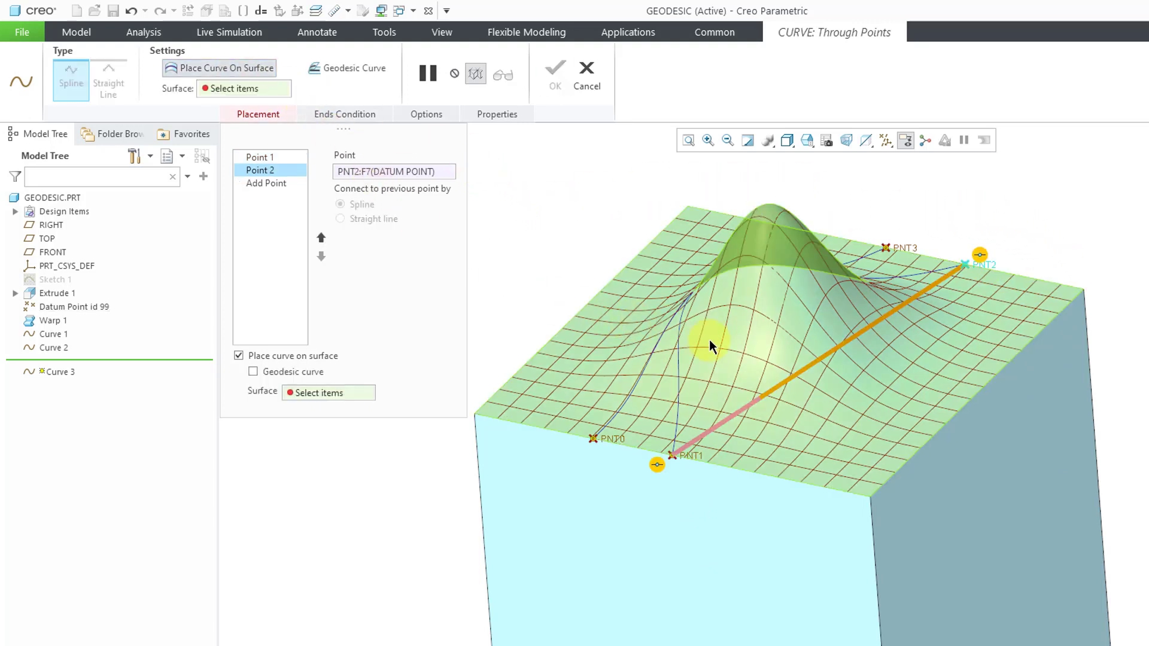
pyautogui.click(709, 339)
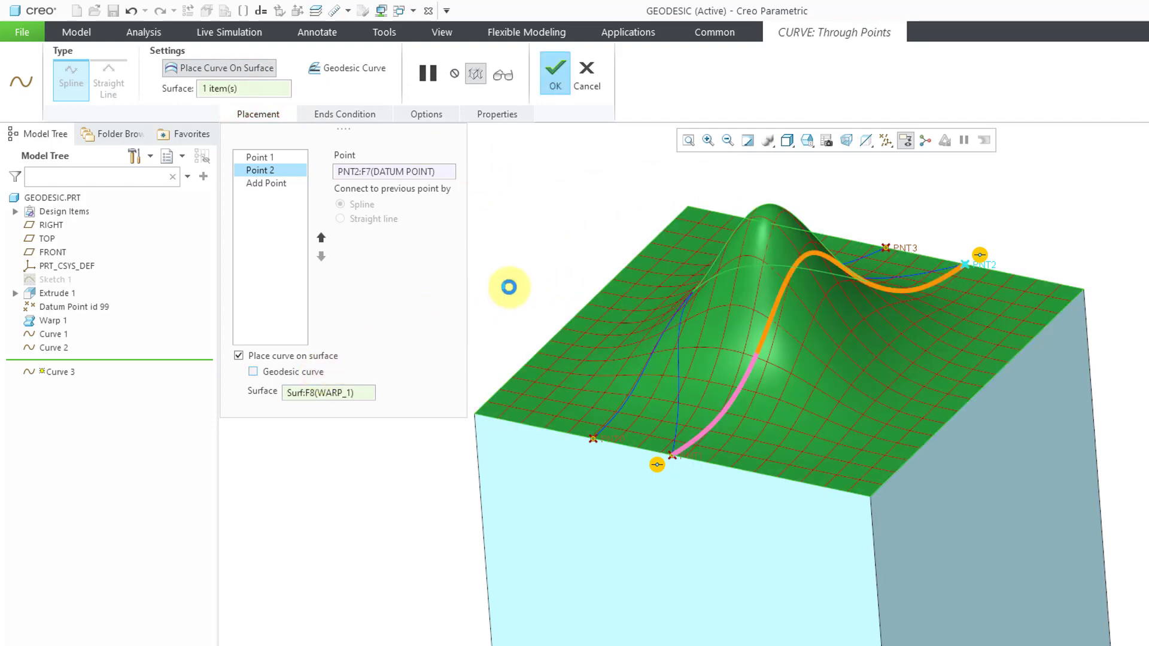
pyautogui.moveTo(764, 359); pyautogui.dragTo(971, 453, button='middle')
pyautogui.click(556, 80)
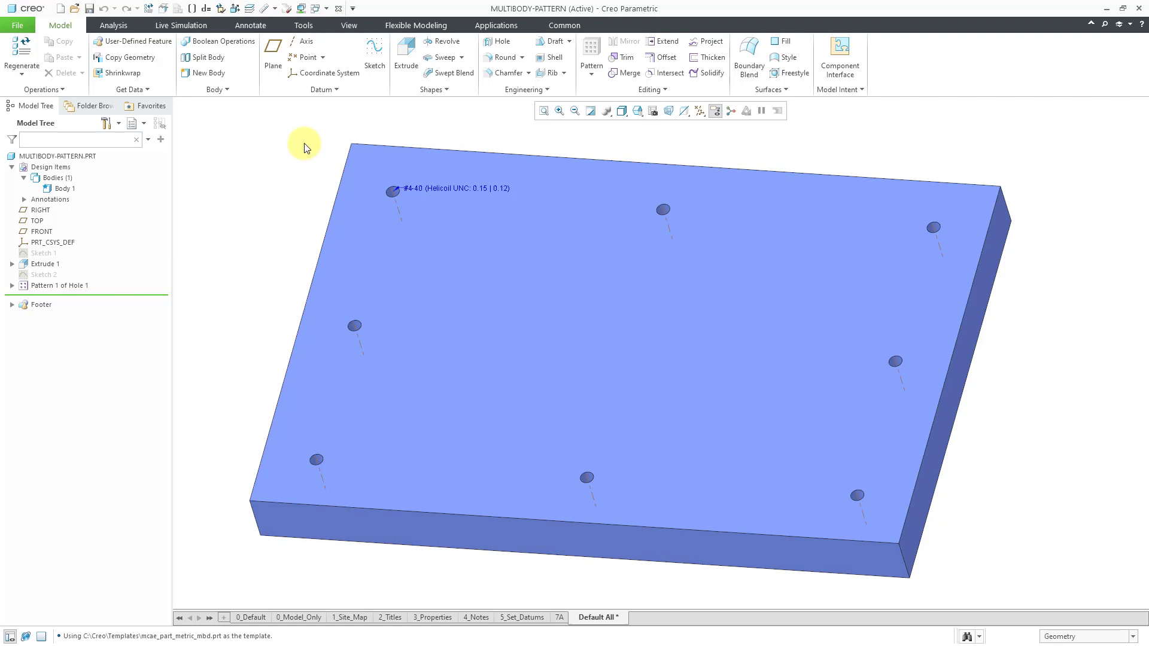
# Start a coordinate system referencing the back-left hole's axis and the plate's top face
pyautogui.click(329, 75)
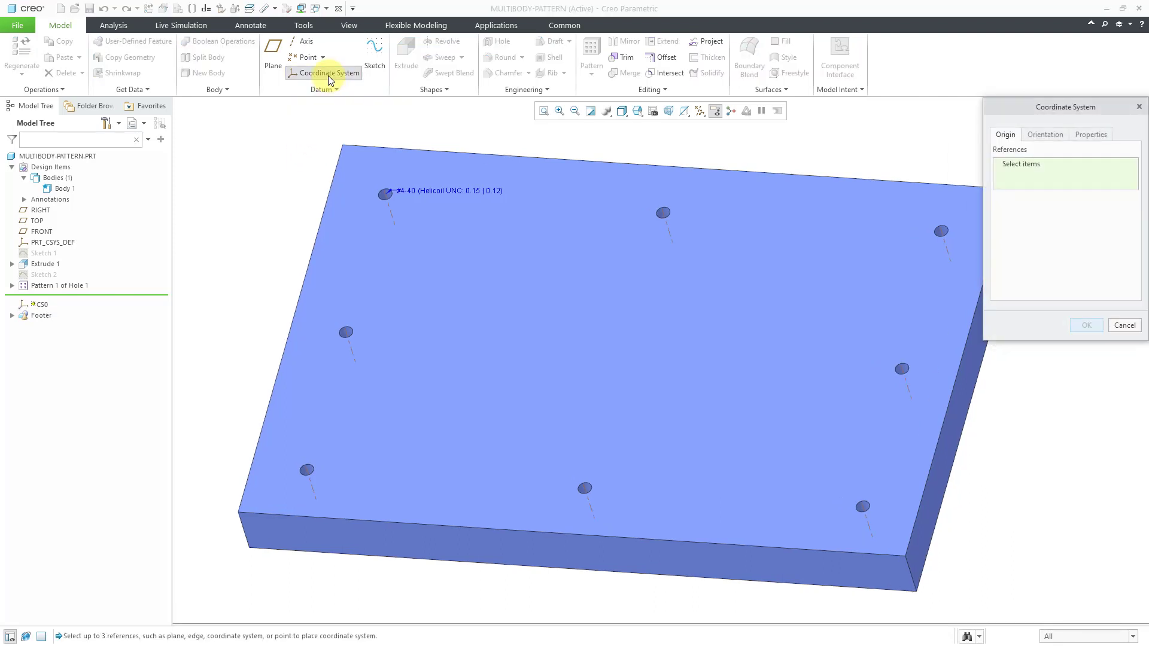
pyautogui.click(392, 216)
pyautogui.keyDown('ctrl'); pyautogui.click(431, 210); pyautogui.keyUp('ctrl')
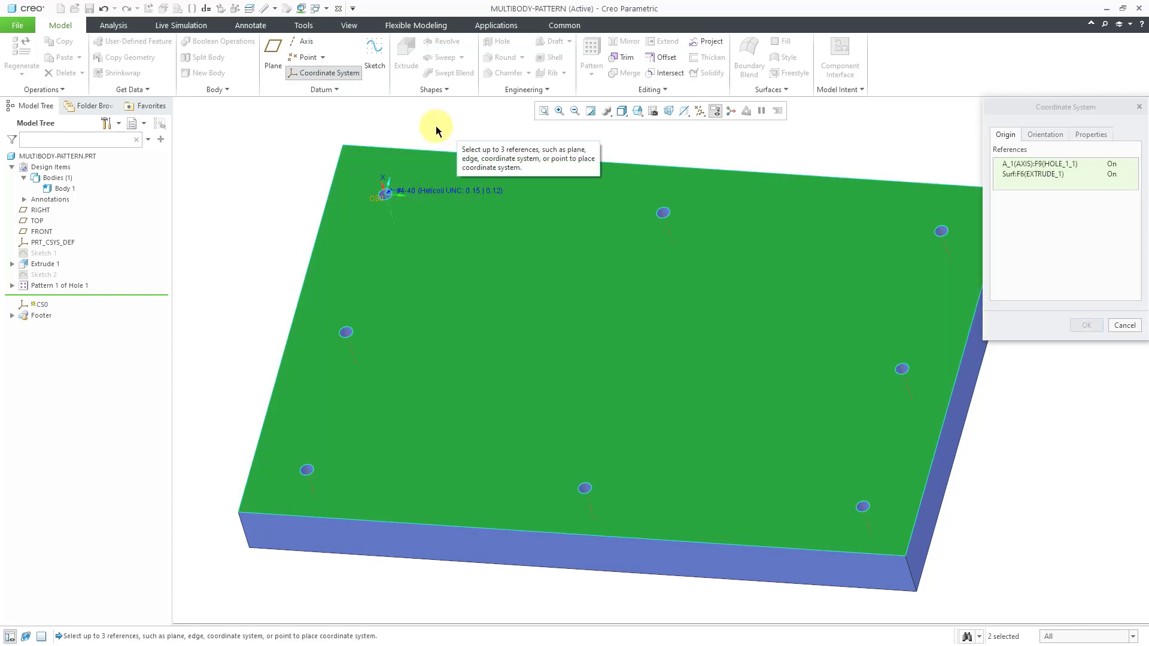
pyautogui.keyDown('shift'); pyautogui.moveTo(411, 128); pyautogui.dragTo(455, 156, button='middle'); pyautogui.keyUp('shift')
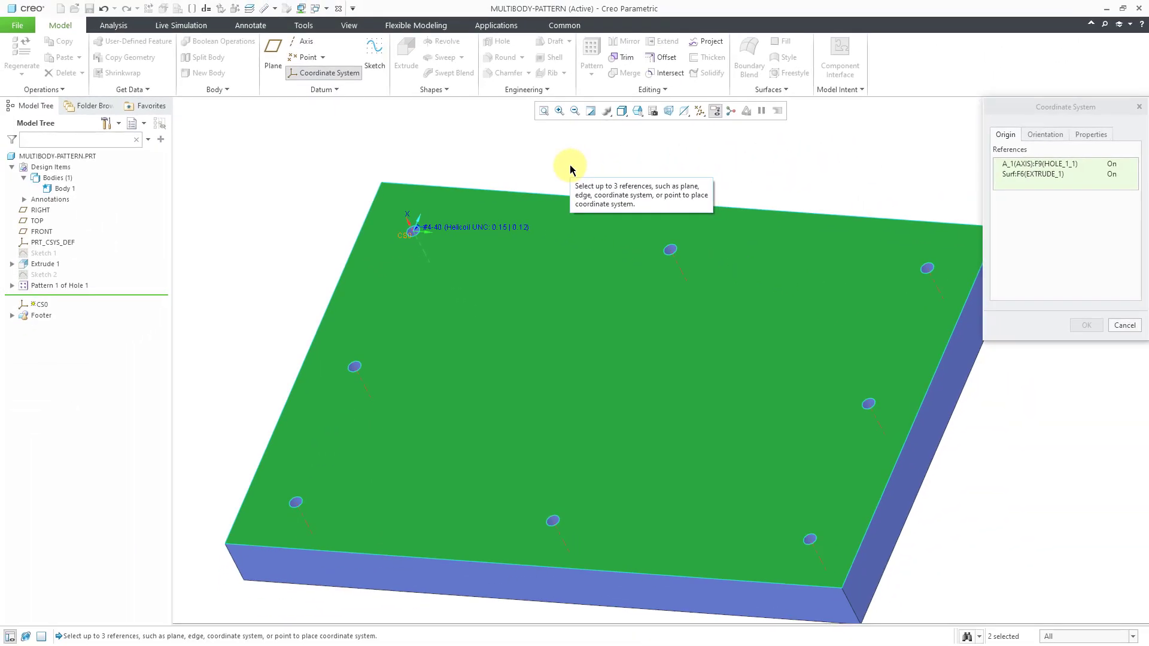
# Orient it with Z from the top face and the second axis from a side face, flipped, creating CS0
pyautogui.click(1045, 135)
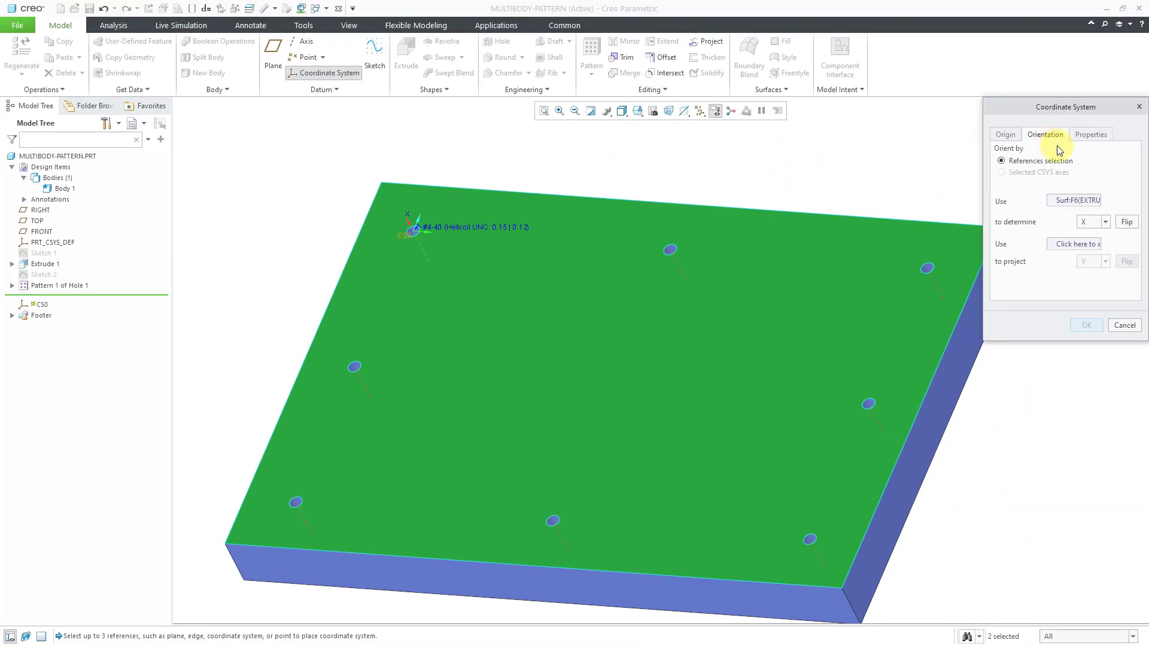
pyautogui.click(1074, 200)
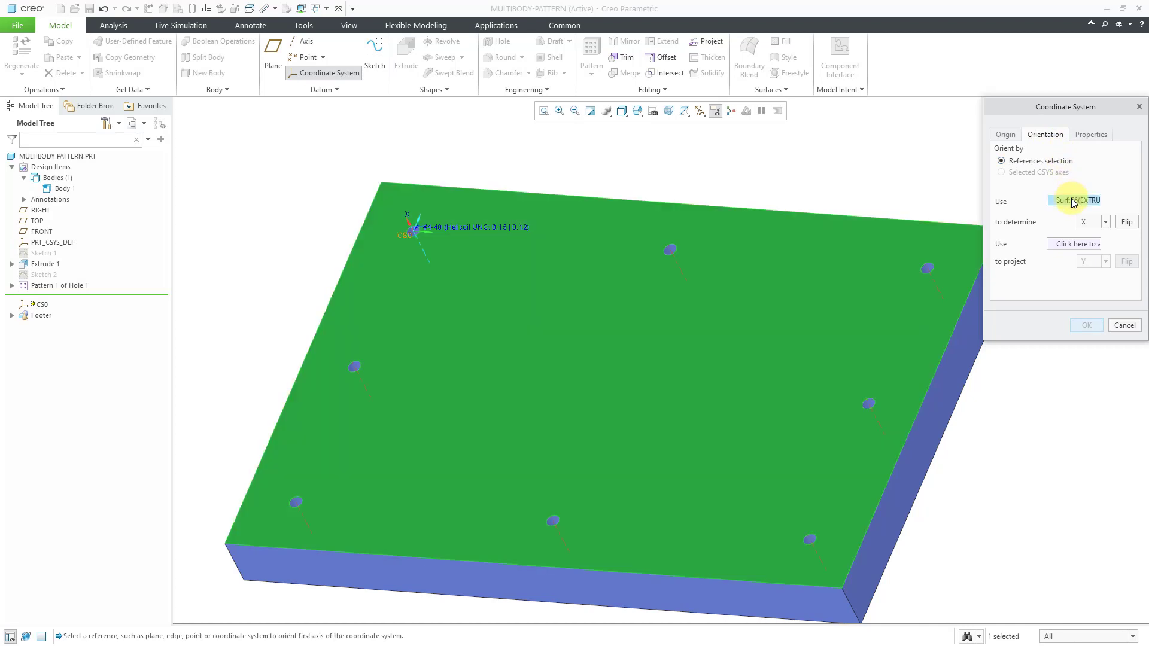
pyautogui.click(1105, 223)
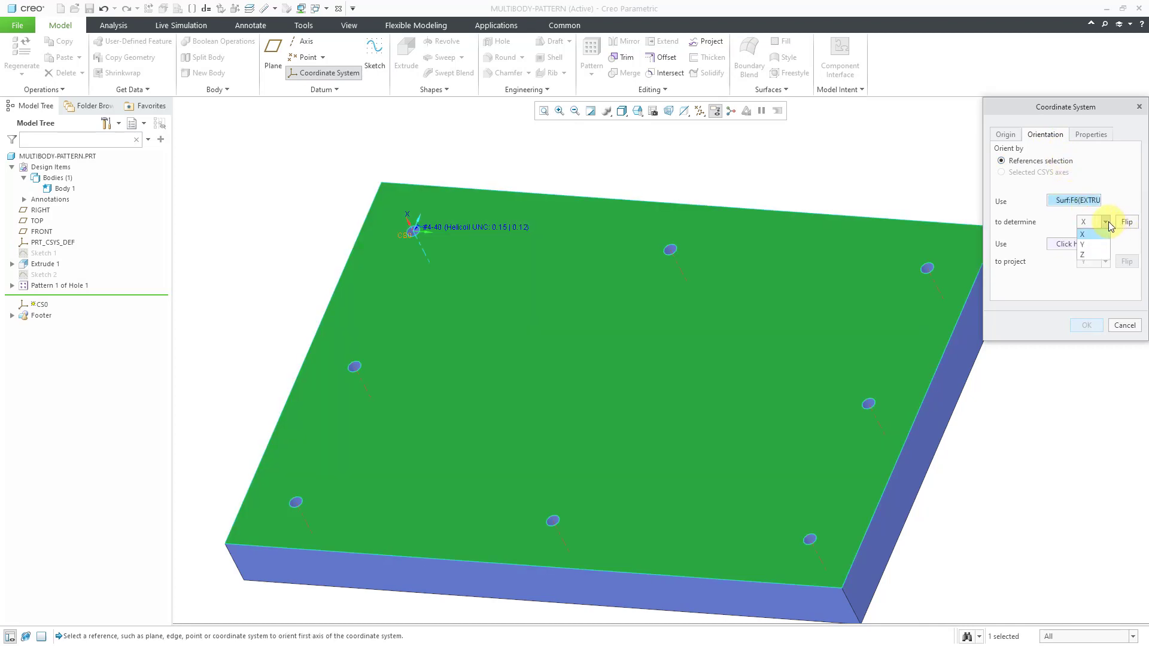
pyautogui.click(1098, 255)
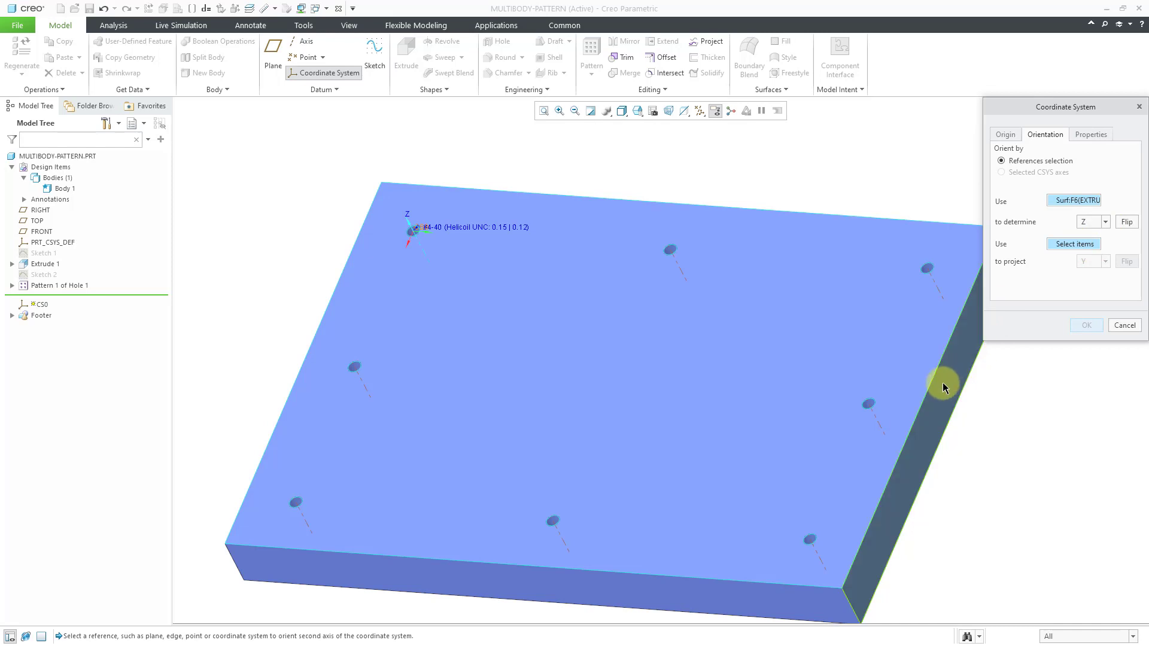
pyautogui.click(943, 383)
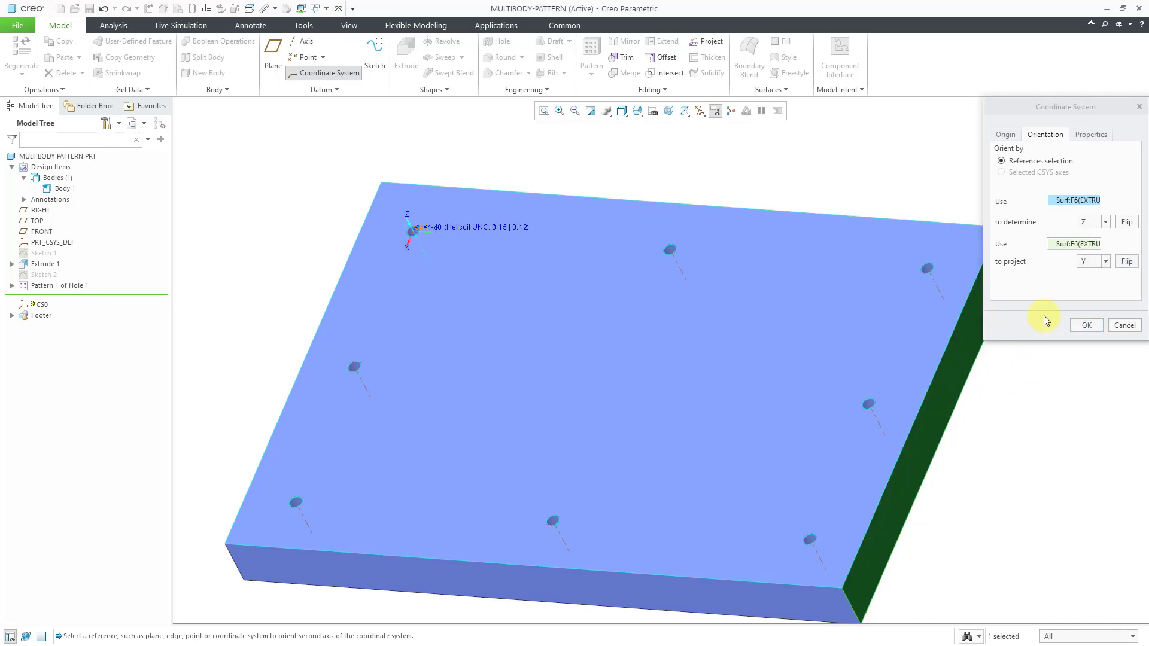
pyautogui.click(1127, 223)
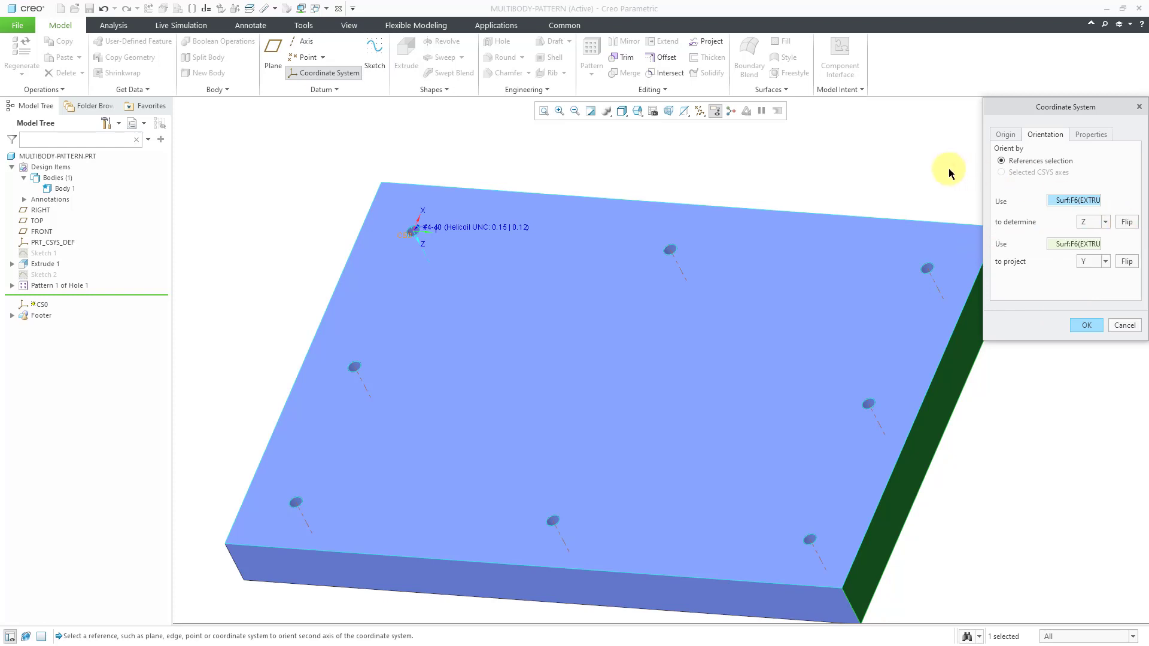
pyautogui.click(1085, 326)
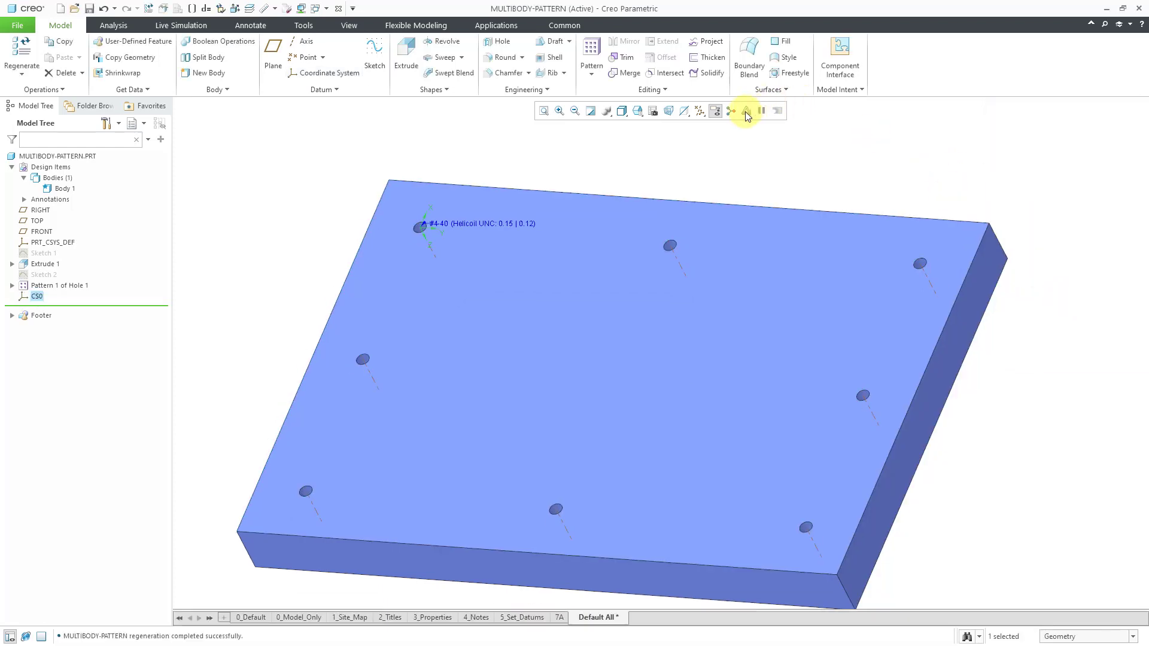
# Hide datum axes, points and hole notes, and show coordinate systems instead
pyautogui.click(686, 133)
pyautogui.click(714, 113)
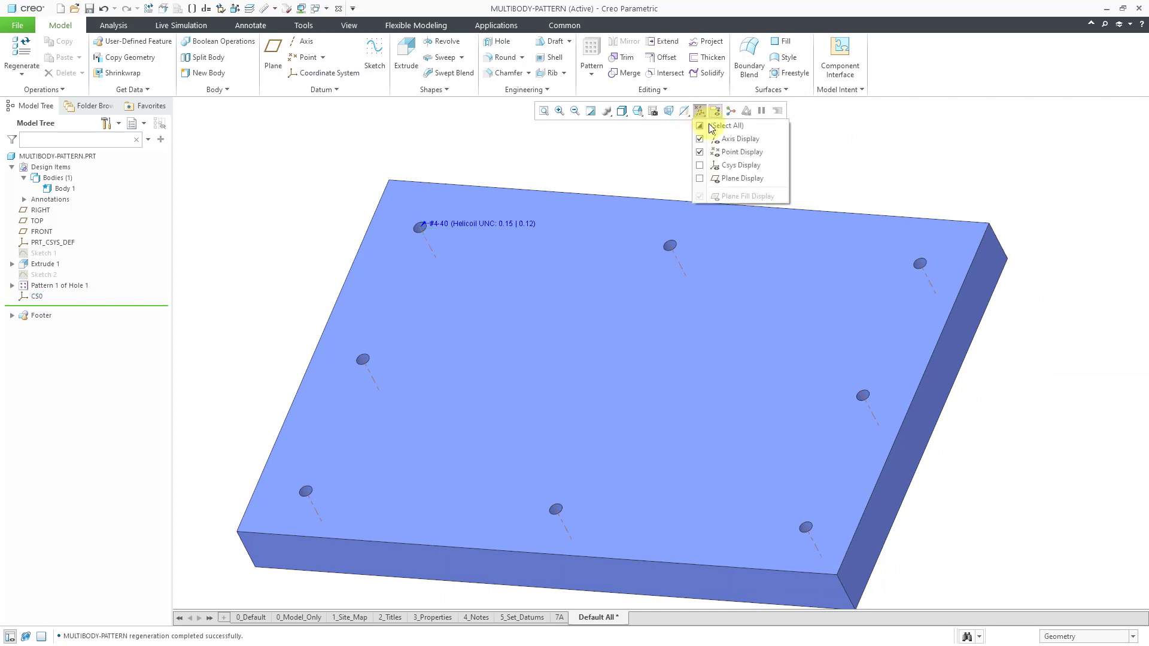
pyautogui.click(723, 138)
pyautogui.click(724, 153)
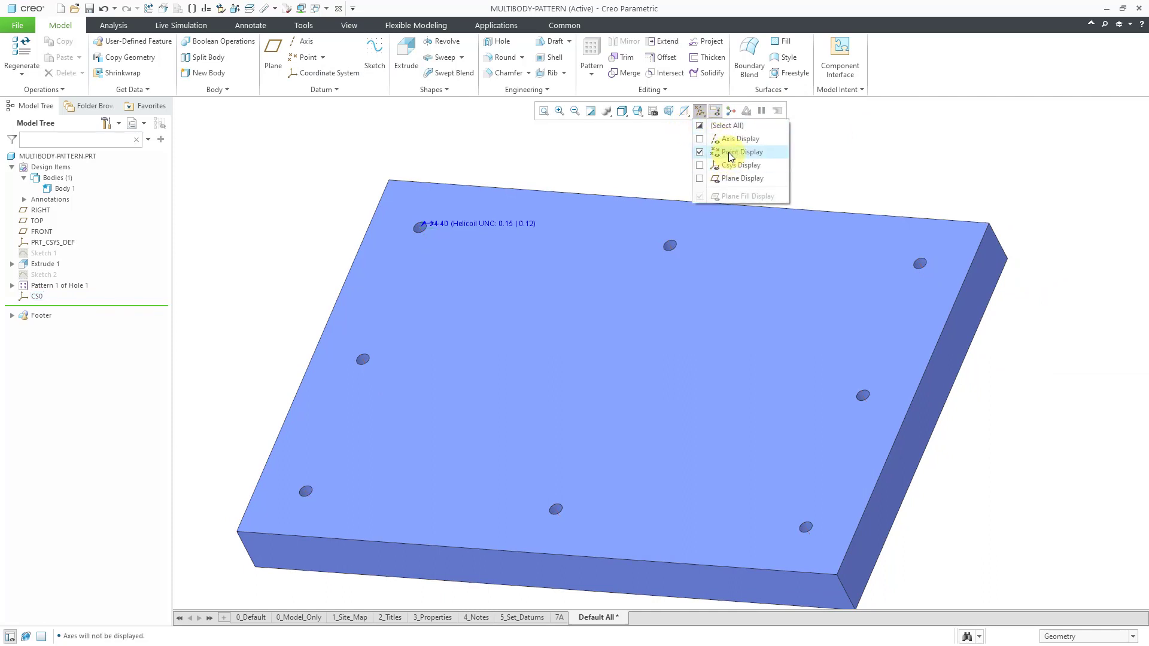
pyautogui.click(727, 165)
pyautogui.click(584, 159)
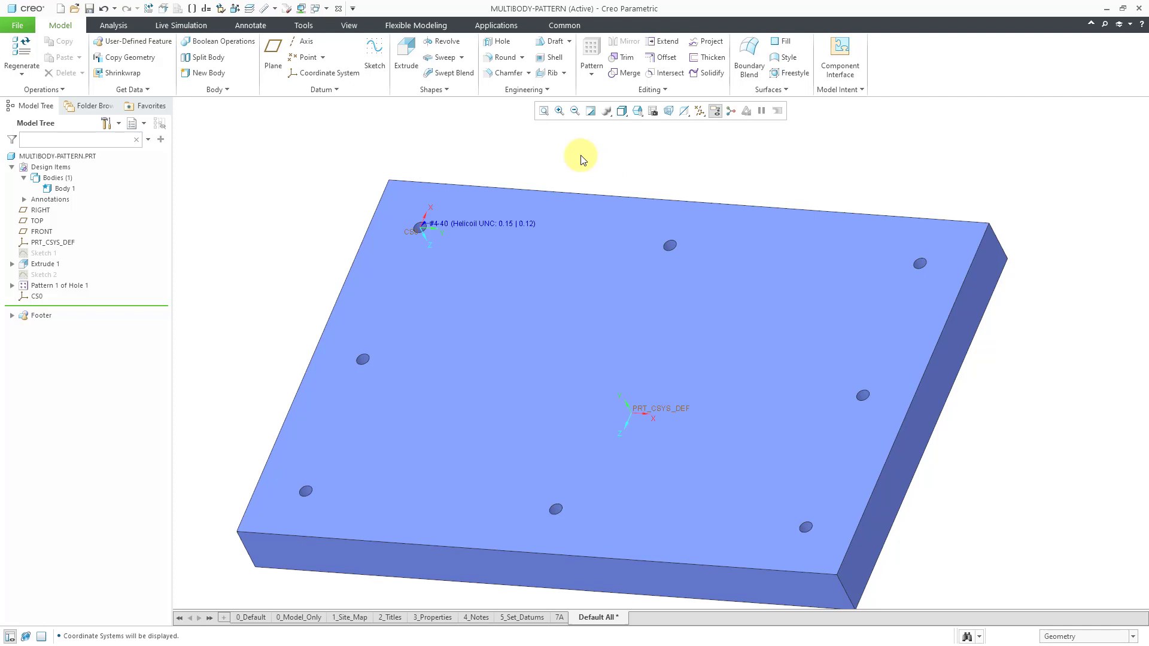
pyautogui.click(715, 111)
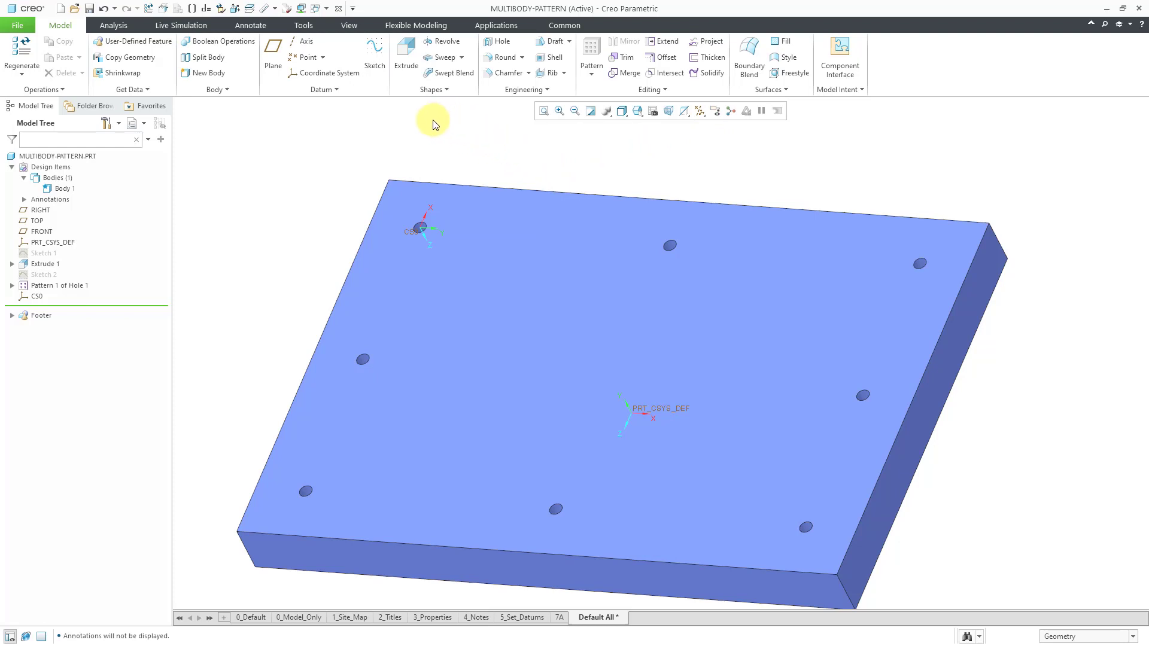
# Copy geometry from in-session 91732a005.prt, placed by aligning its CSYS-ECG to CS0
pyautogui.click(140, 60)
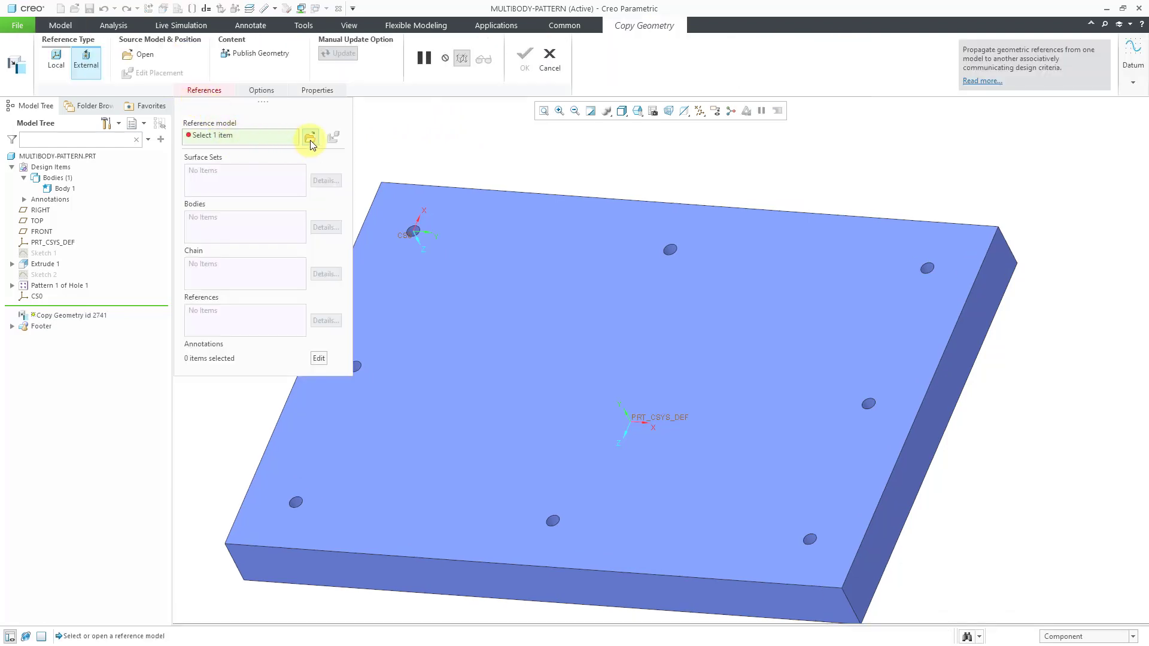
pyautogui.click(310, 138)
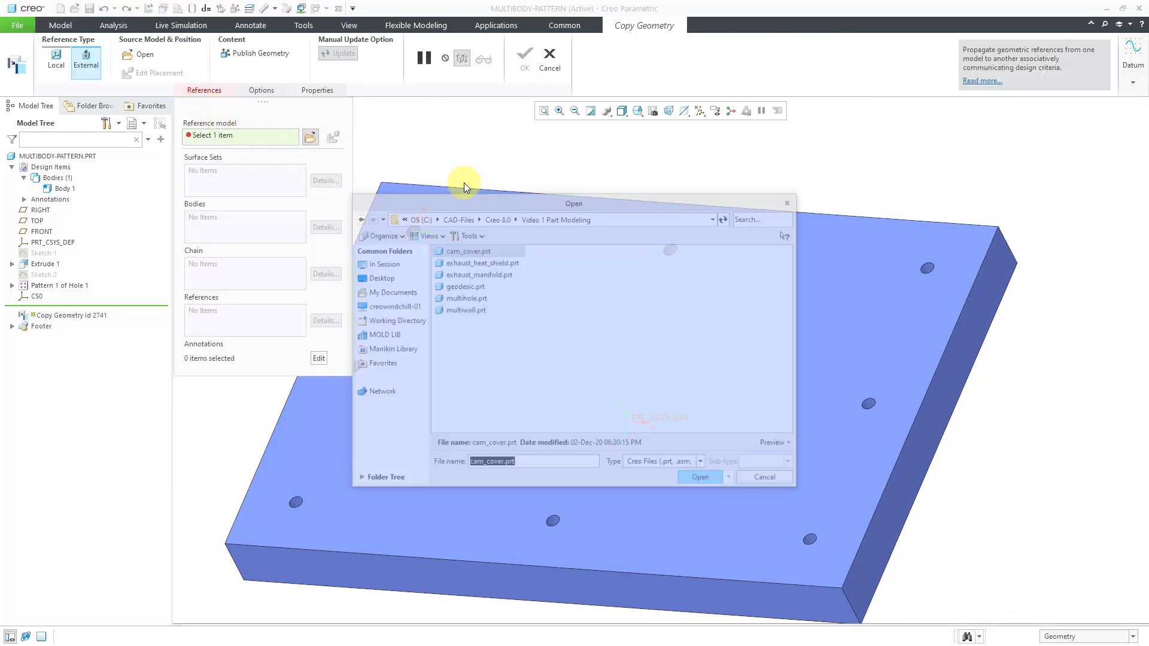
pyautogui.click(396, 263)
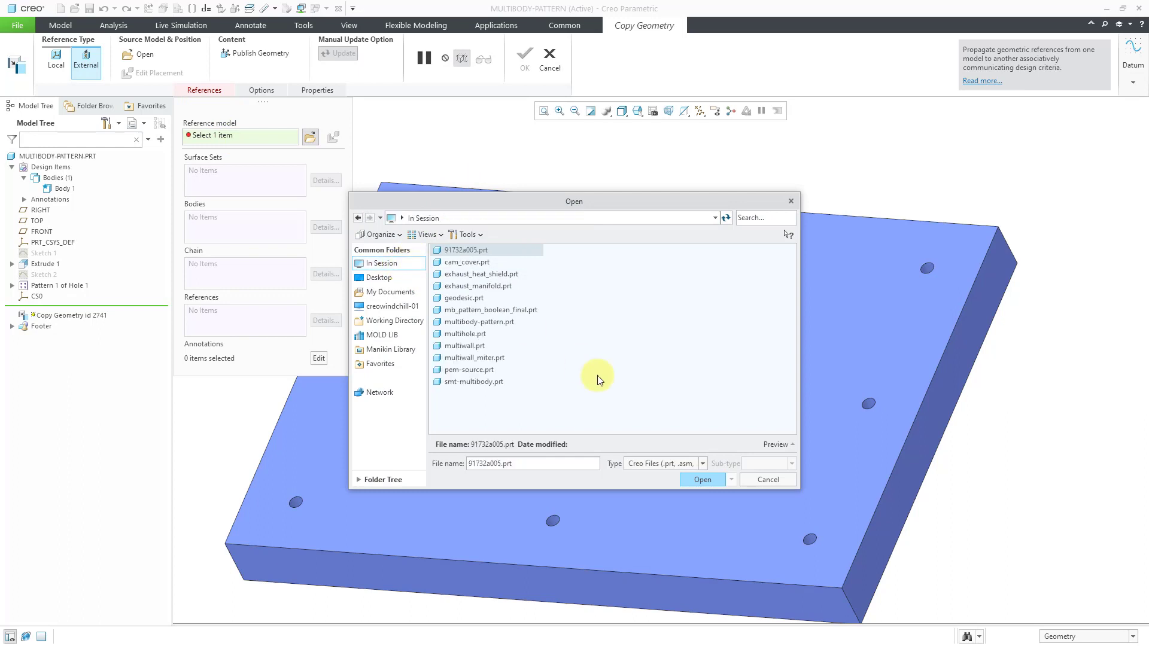
pyautogui.doubleClick(473, 250)
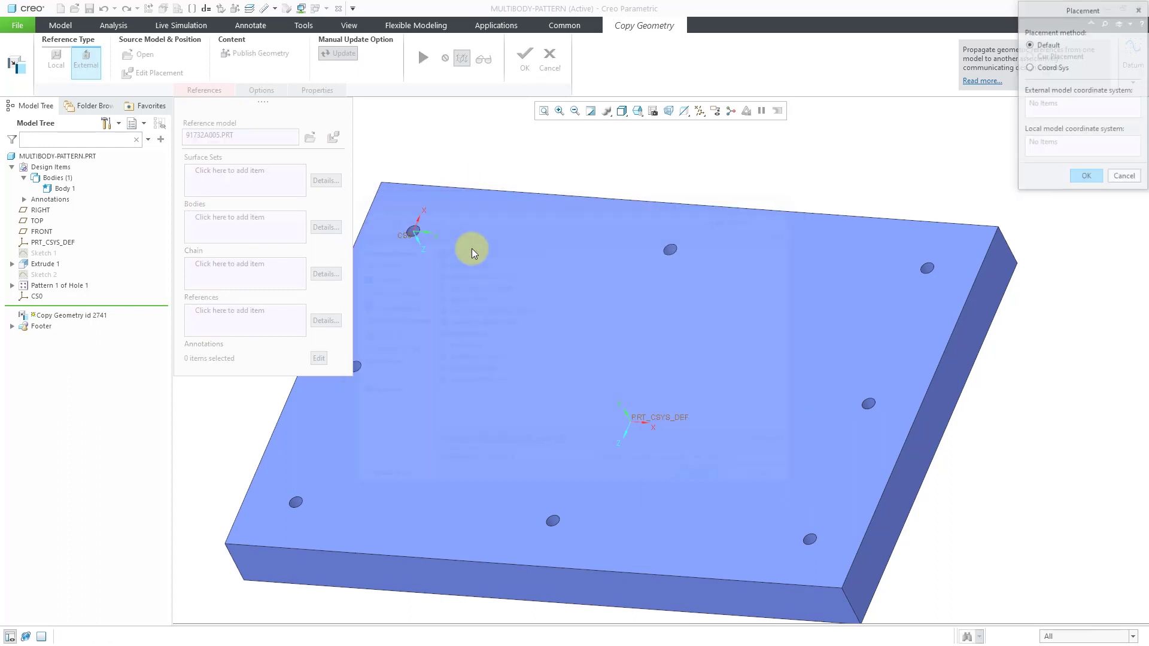
pyautogui.click(1054, 70)
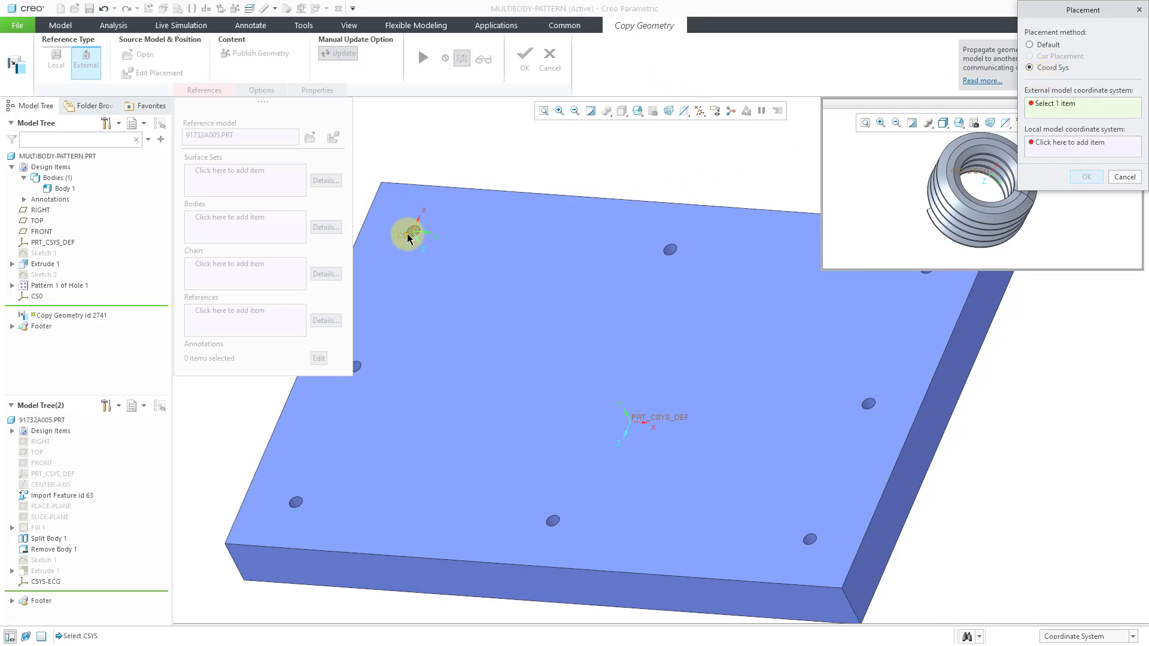
pyautogui.click(977, 173)
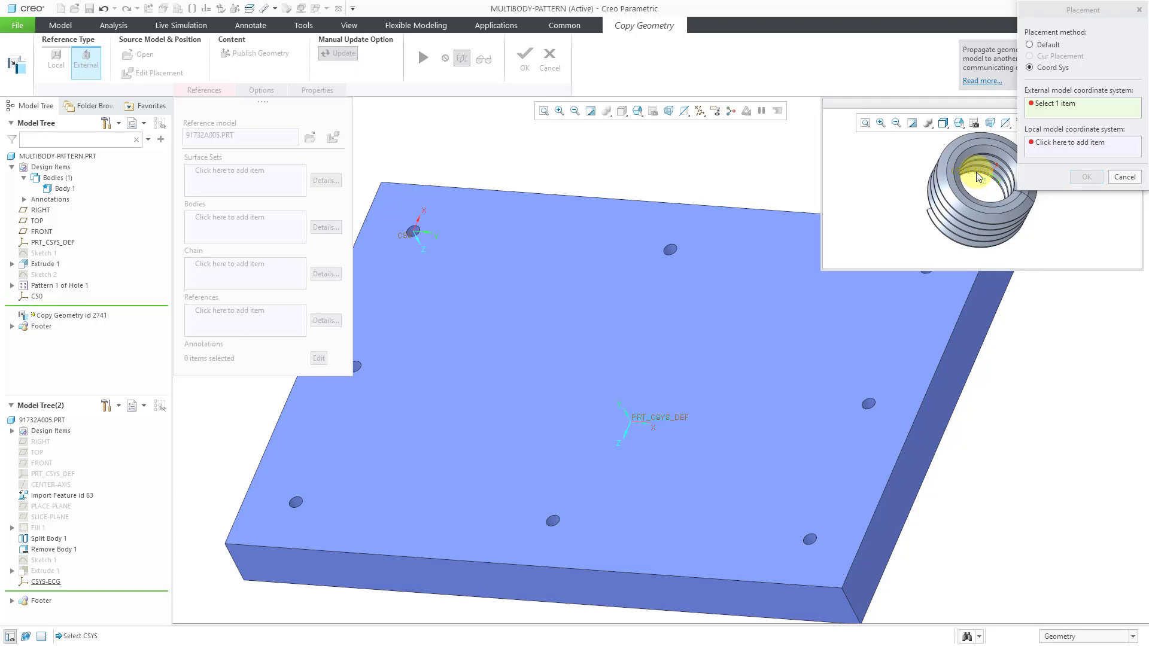
pyautogui.click(409, 238)
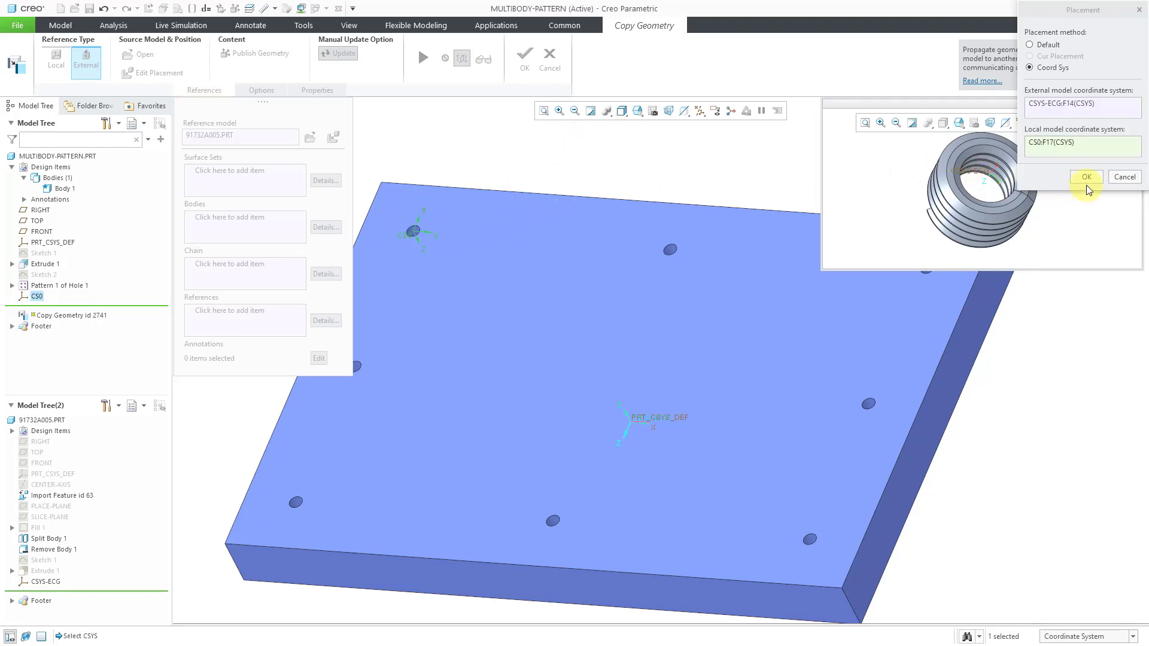
pyautogui.click(1087, 178)
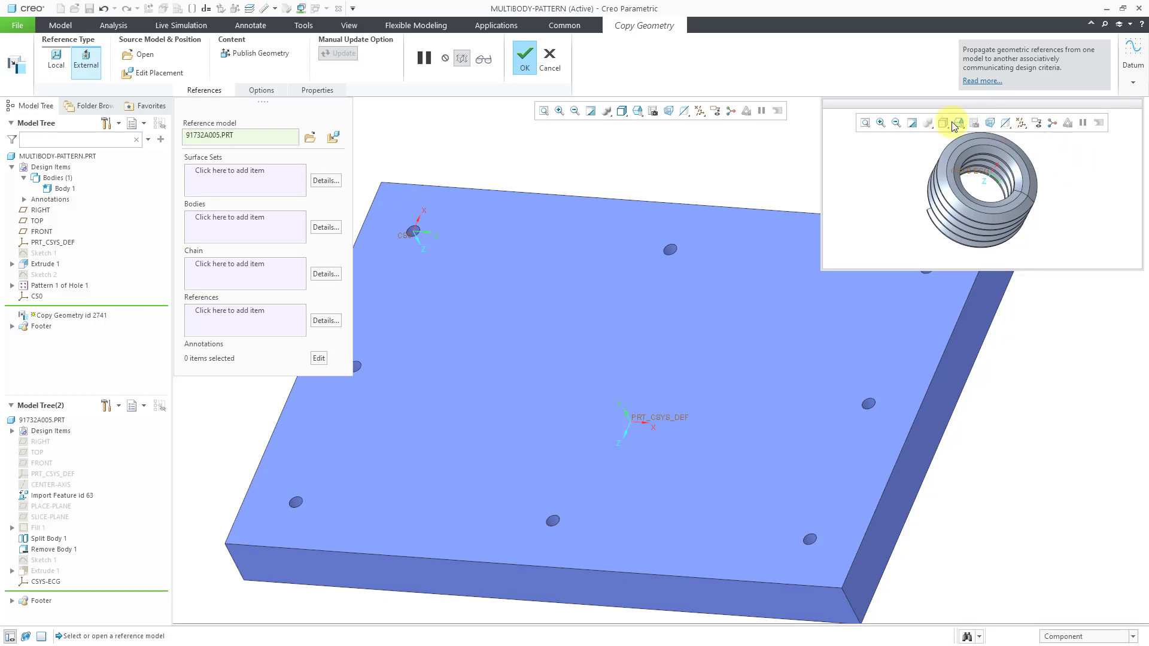
# Copy the insert's Body 1 into the plate, adding Body 2 to MULTIBODY-PATTERN
pyautogui.click(226, 219)
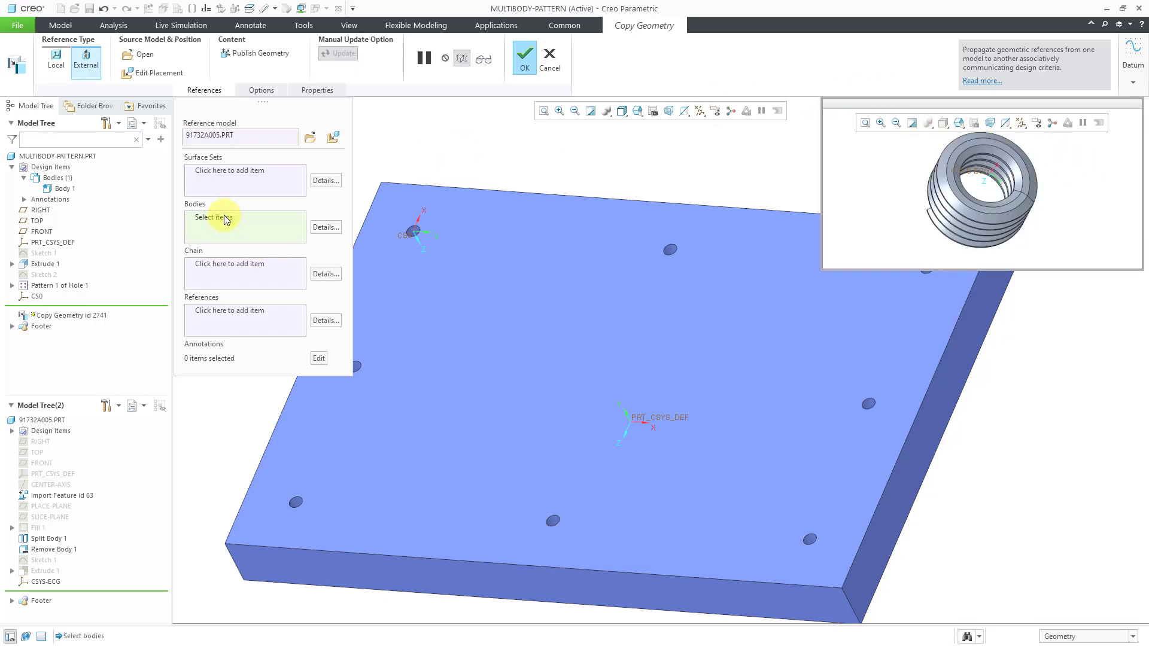
pyautogui.click(971, 206)
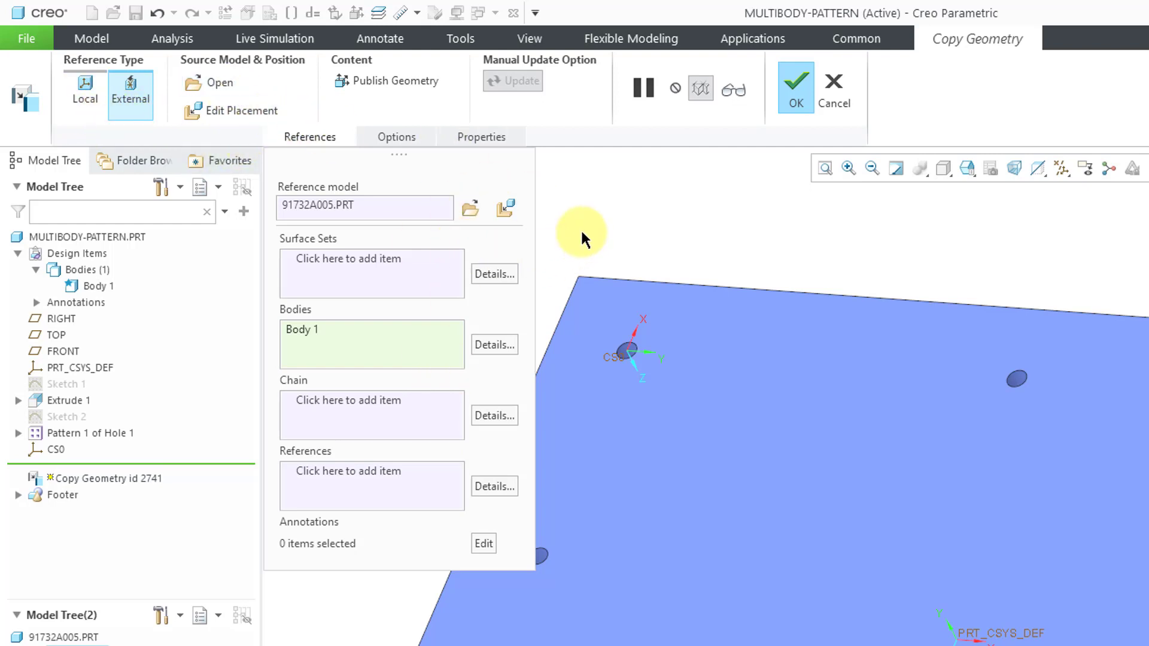
pyautogui.click(409, 137)
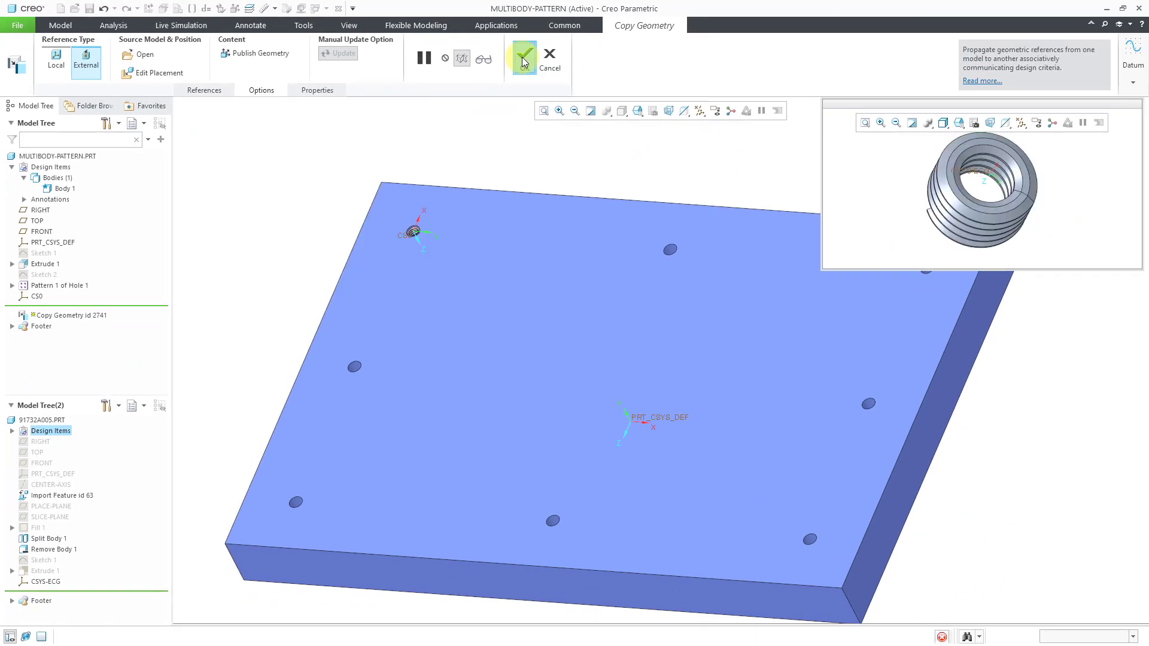
pyautogui.click(524, 61)
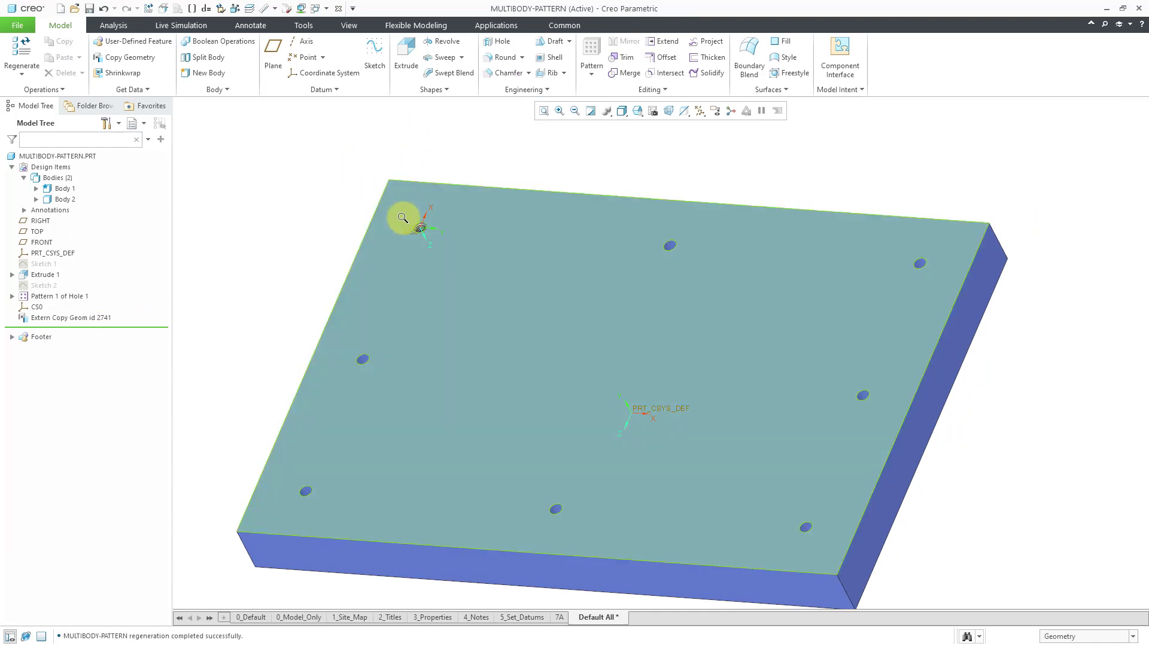
# Reference-pattern CS0 so a copy sits at each of the eight holes
pyautogui.moveTo(400, 202)
pyautogui.keyDown('ctrl'); pyautogui.mouseDown(button='middle')
pyautogui.moveTo(413, 369)
pyautogui.moveTo(417, 254)
pyautogui.mouseUp(button='middle'); pyautogui.keyUp('ctrl')
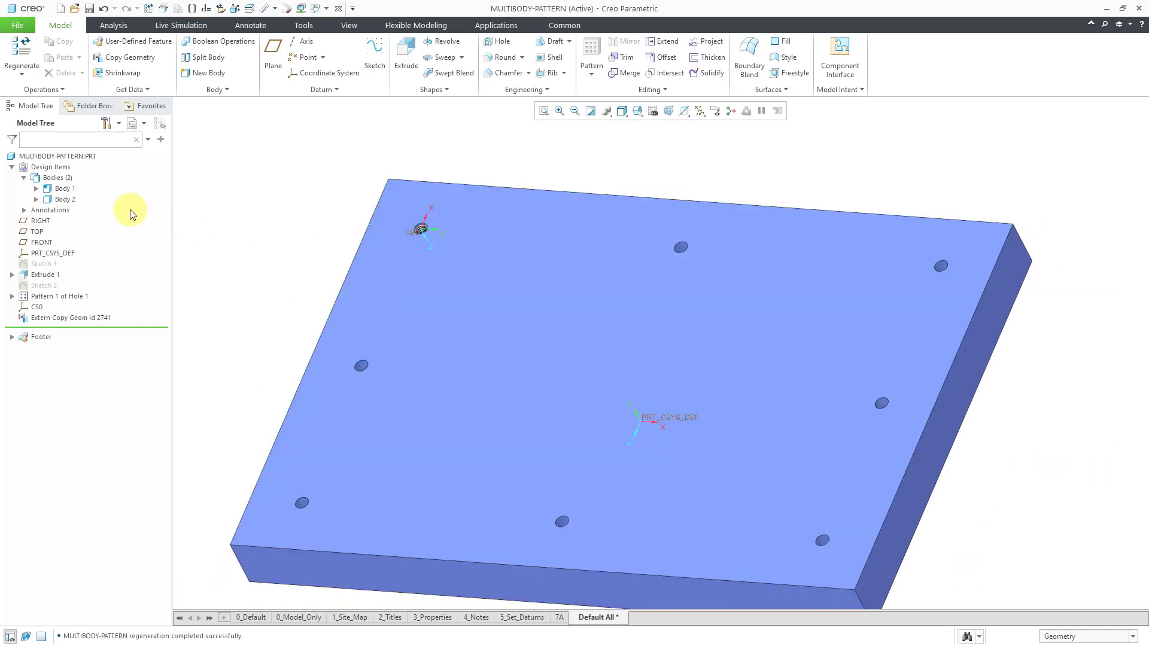
pyautogui.click(65, 200)
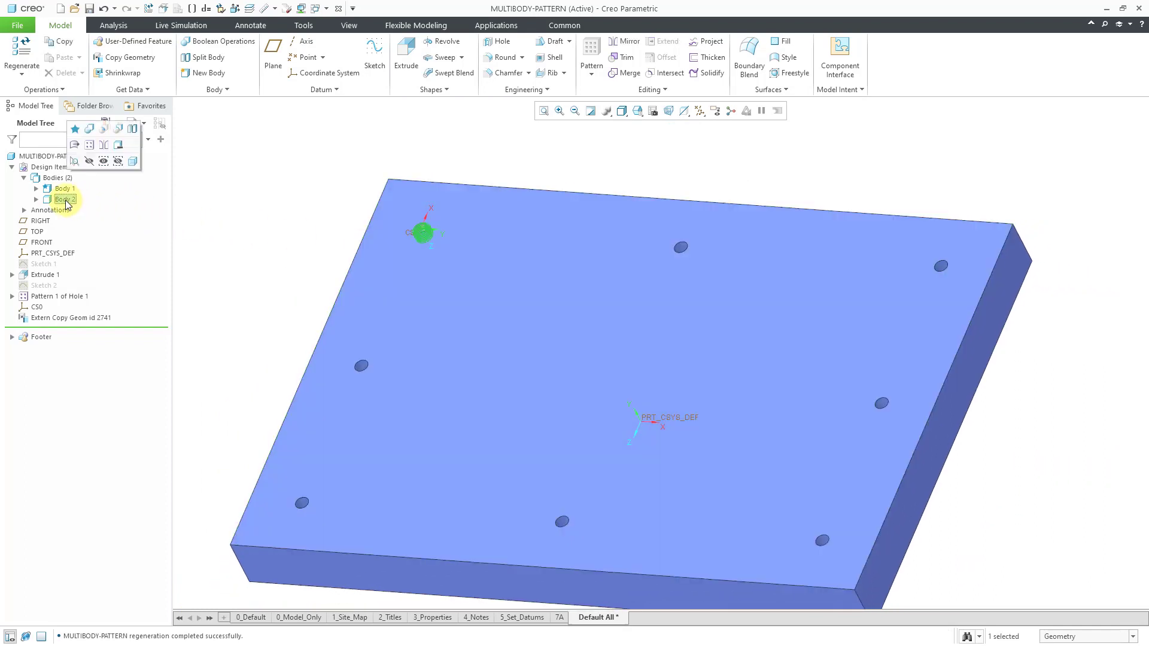
pyautogui.click(234, 204)
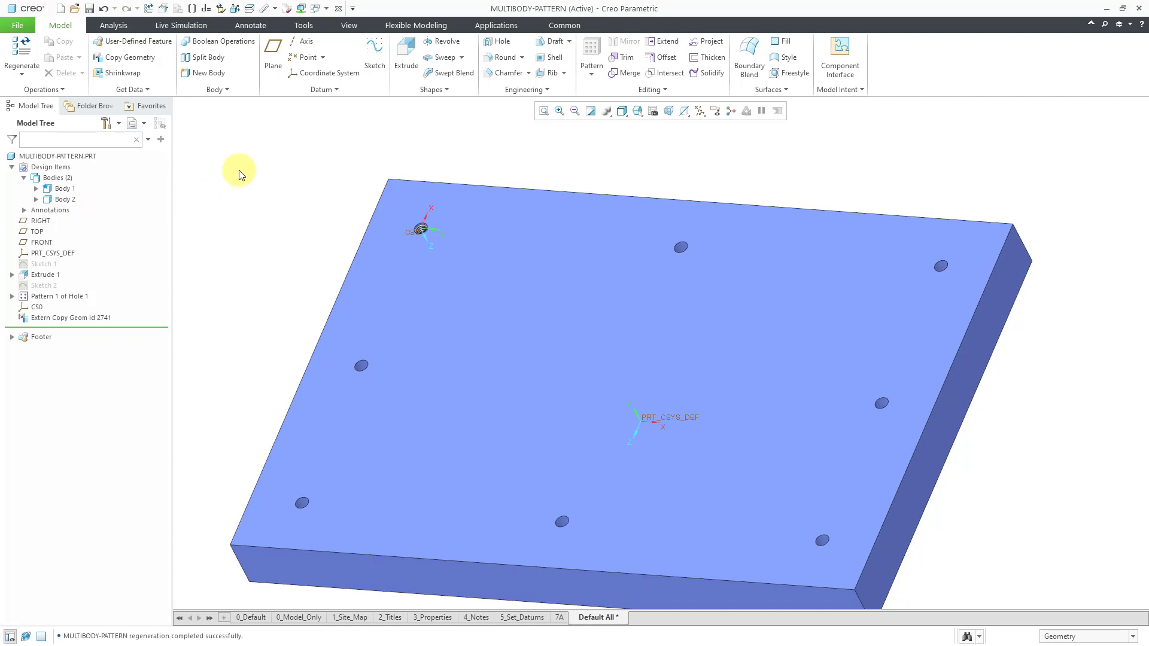
pyautogui.click(36, 310)
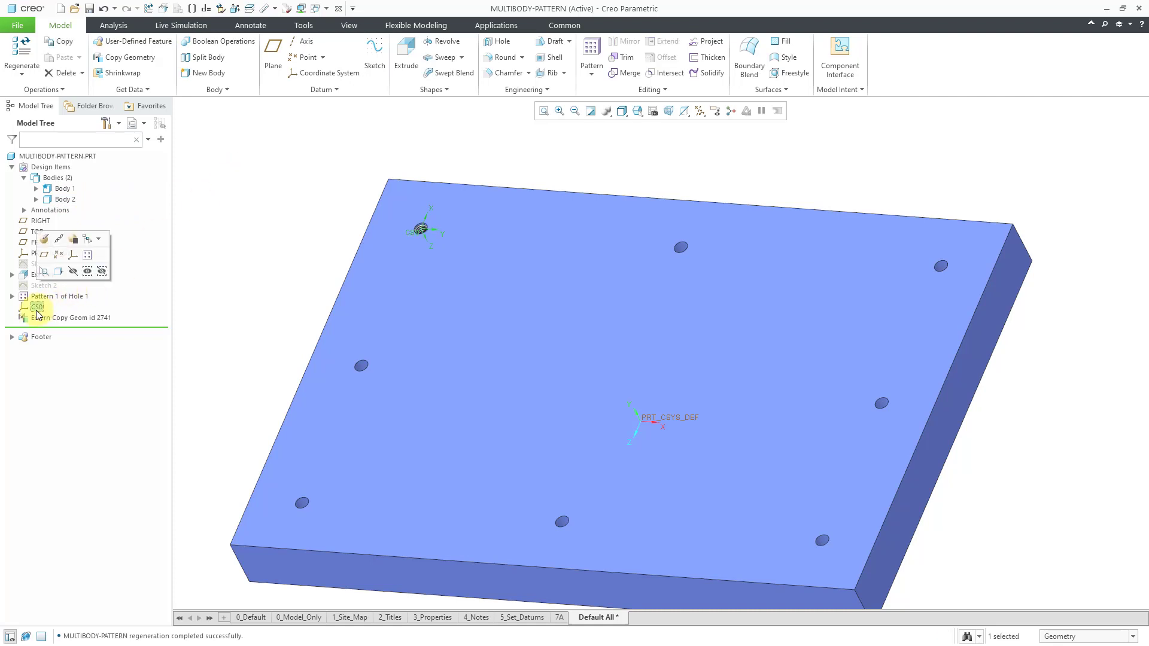
pyautogui.click(87, 255)
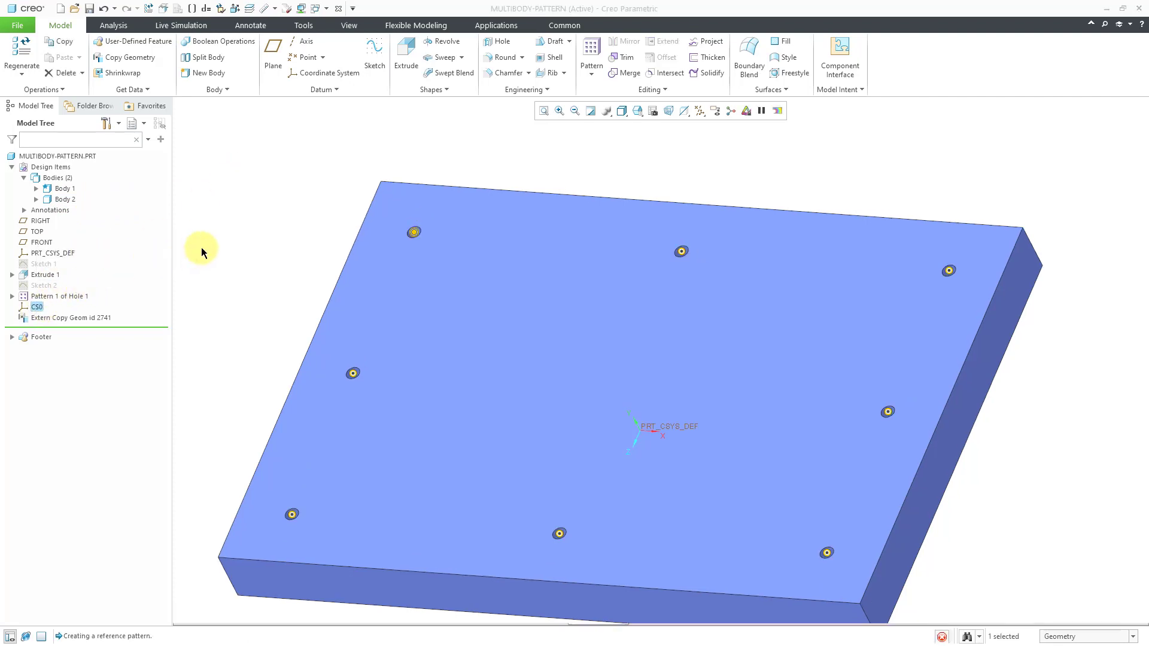
pyautogui.middleClick(221, 238)
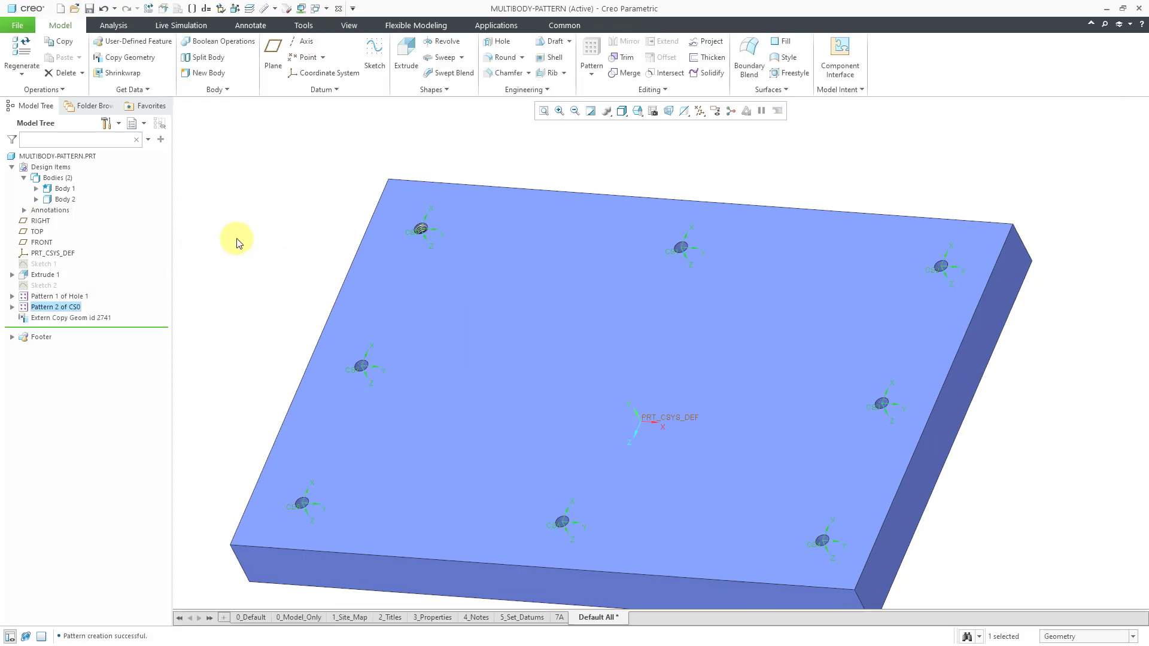
pyautogui.click(238, 242)
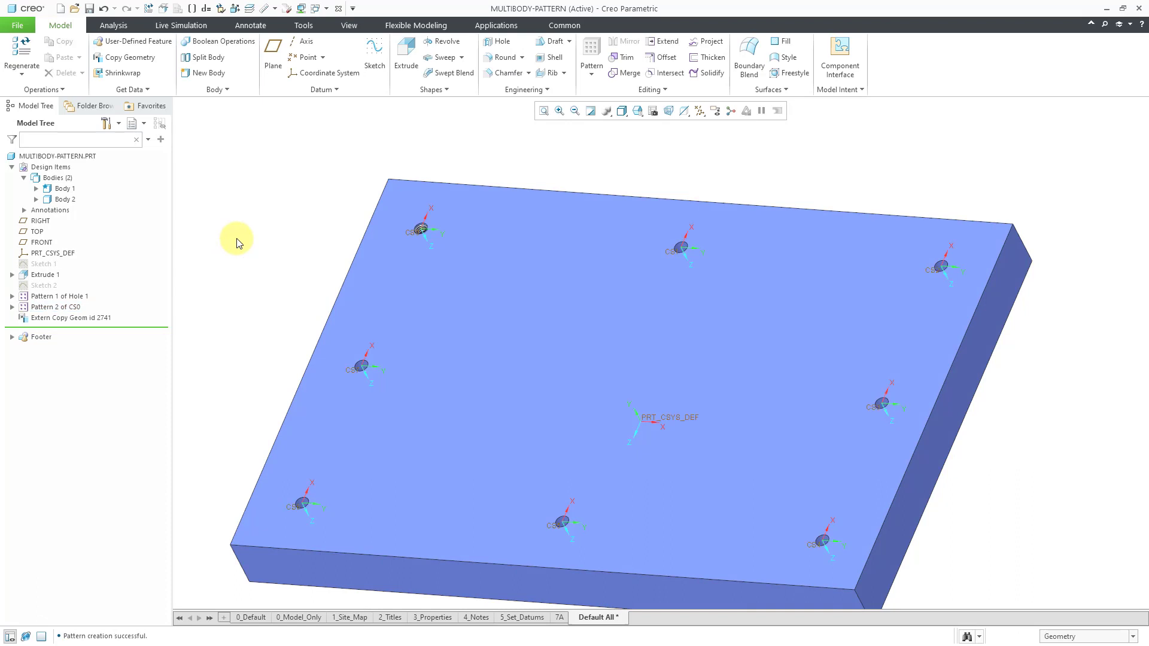
# Pattern the copied insert geometry so every hole gets an insert, creating Body 2 to Body 9
pyautogui.click(75, 317)
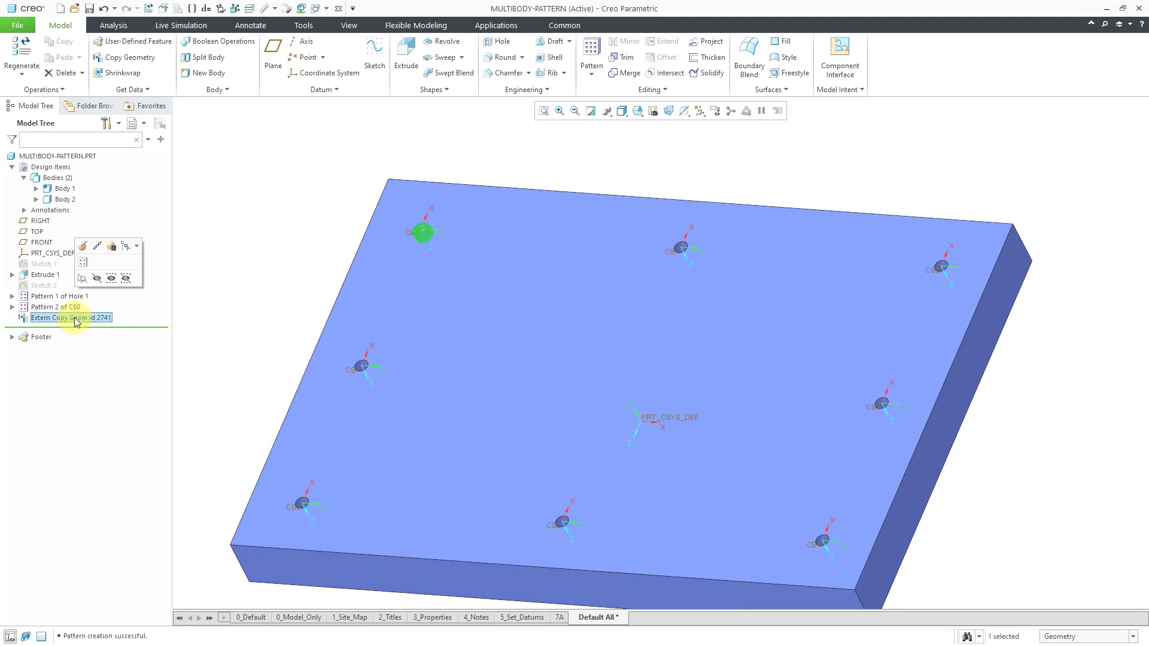
pyautogui.click(88, 263)
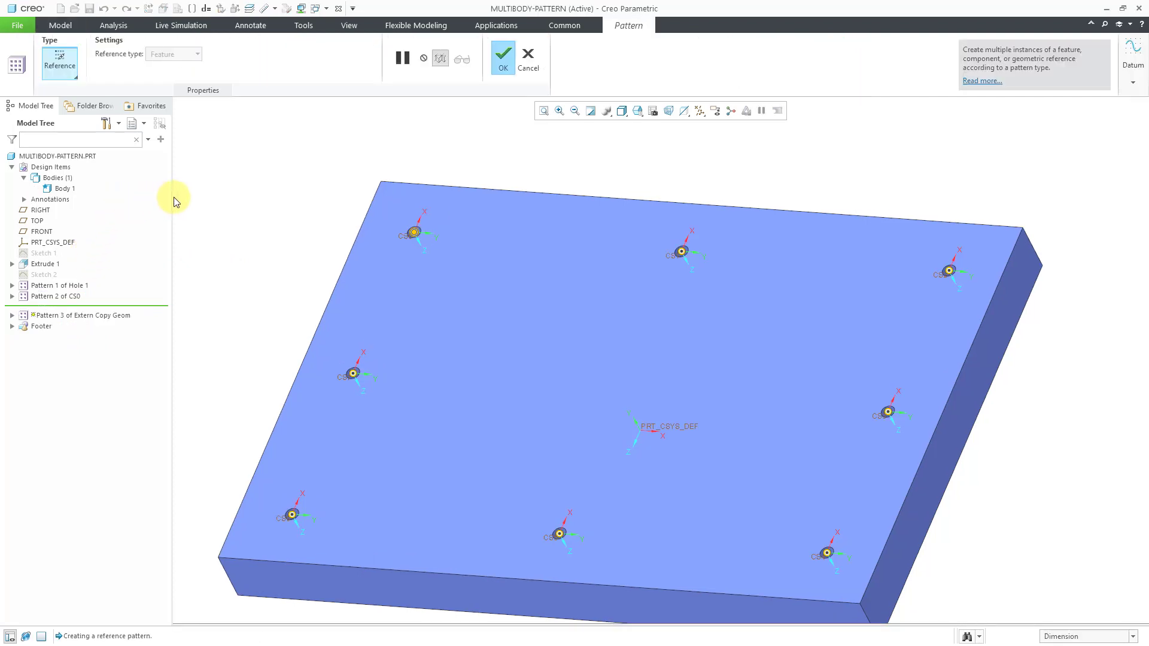
pyautogui.middleClick(217, 213)
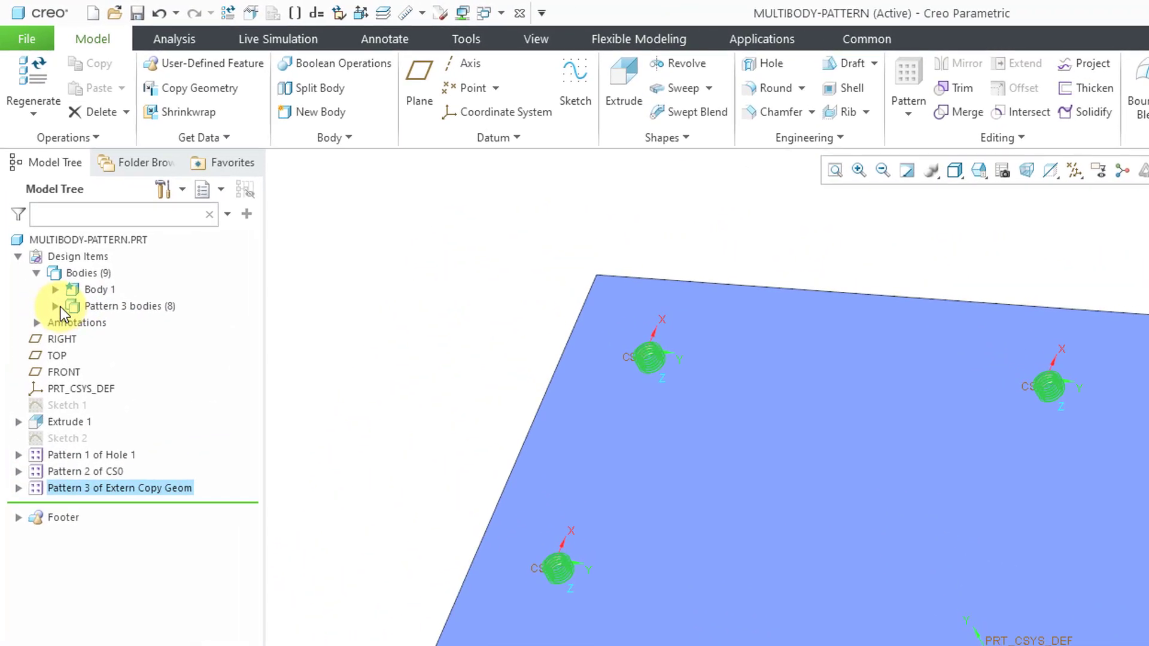
pyautogui.click(290, 354)
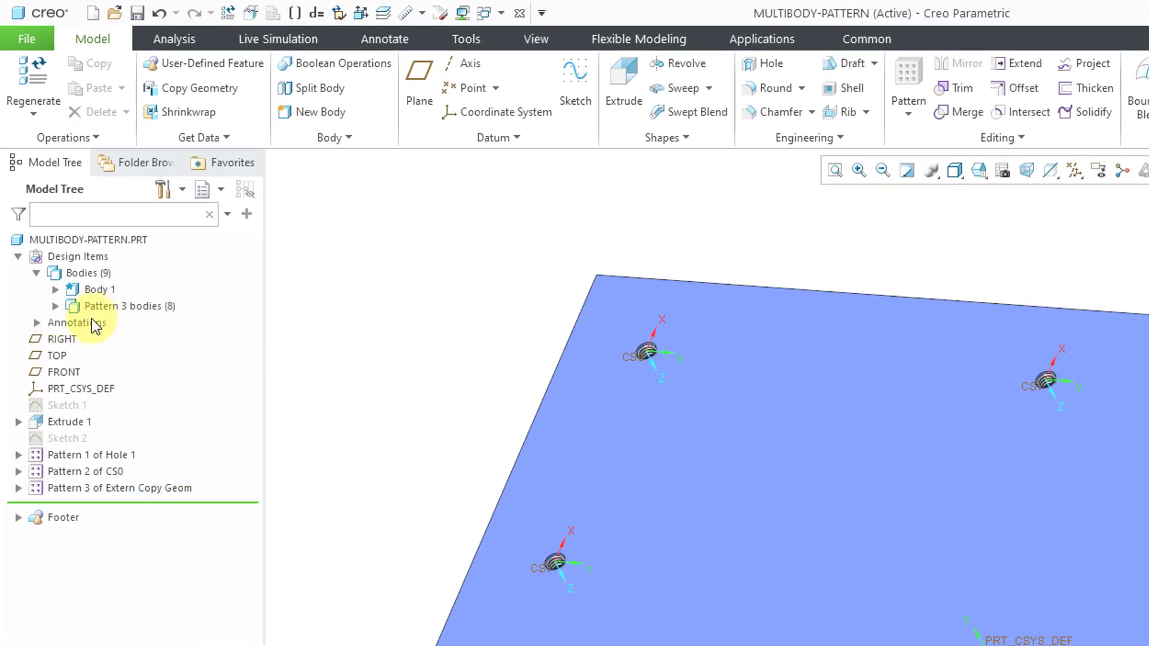
pyautogui.click(55, 306)
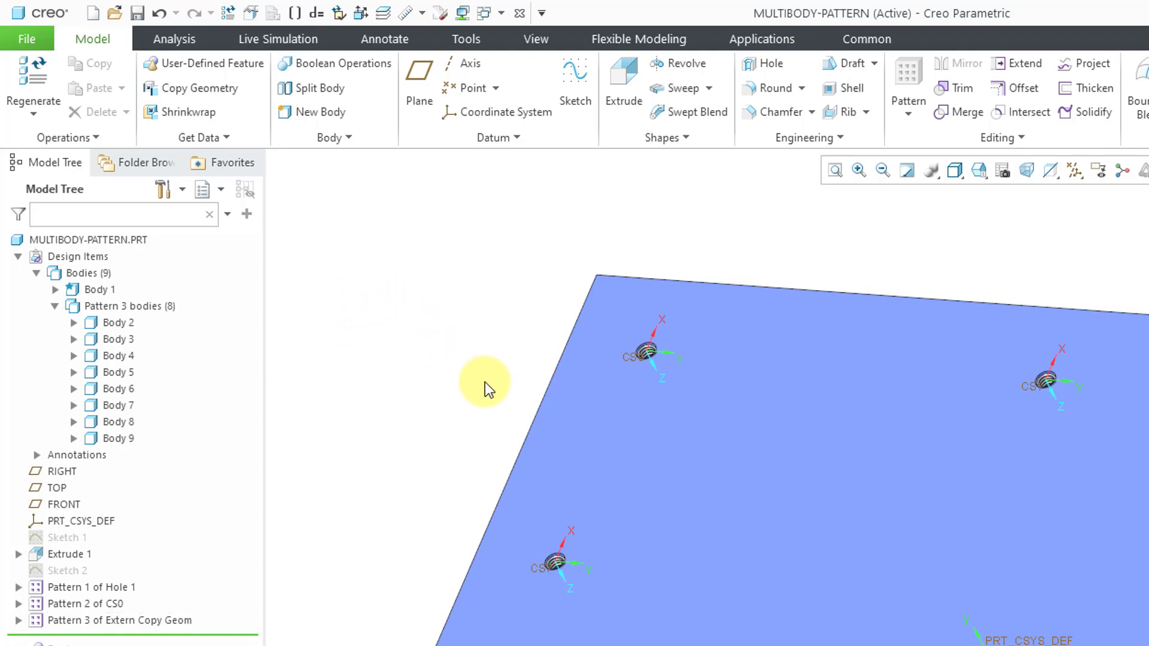
# Turn off coordinate system display in the datum display filters
pyautogui.keyDown('shift'); pyautogui.moveTo(484, 371); pyautogui.dragTo(482, 319, button='middle'); pyautogui.keyUp('shift')
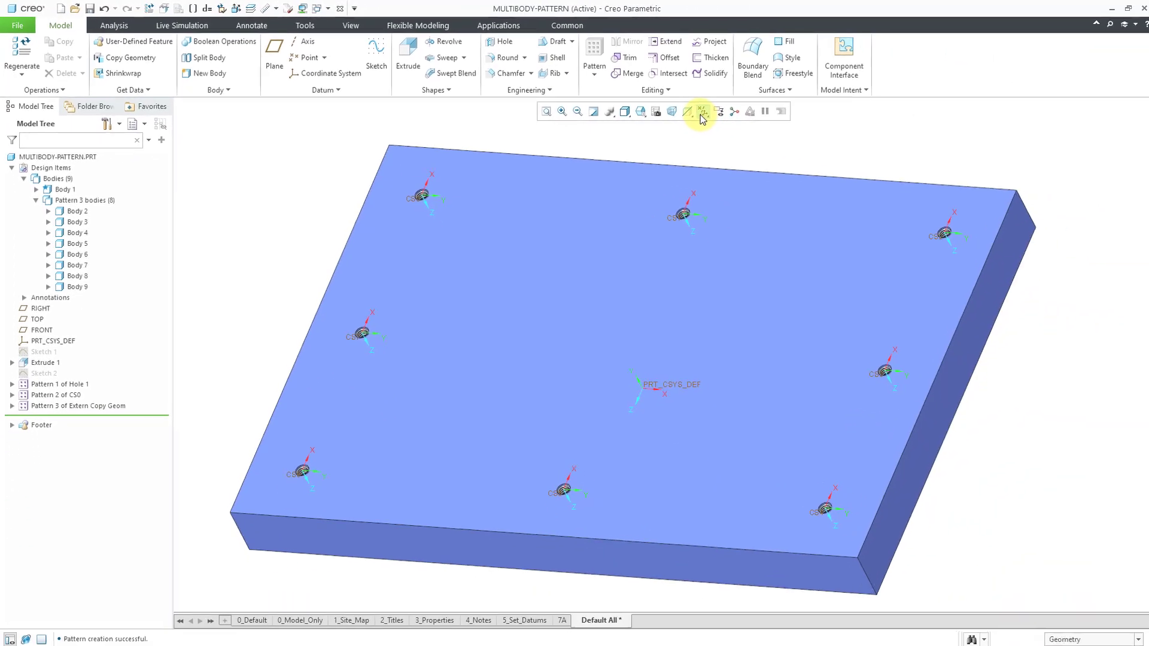
pyautogui.click(702, 115)
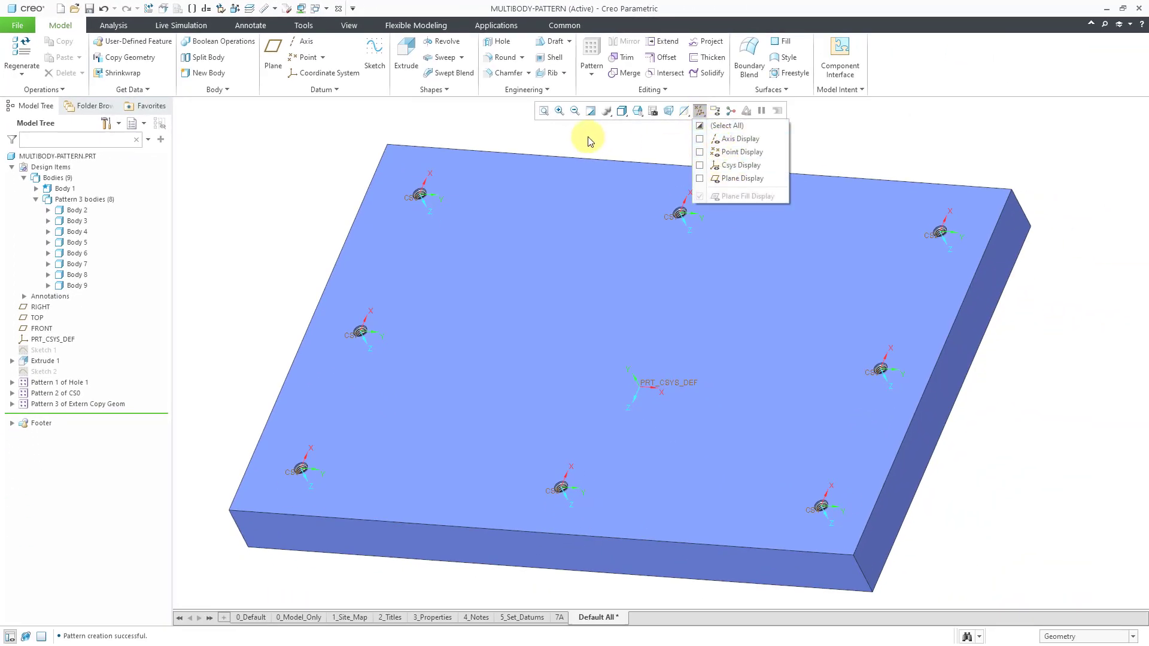
pyautogui.click(585, 136)
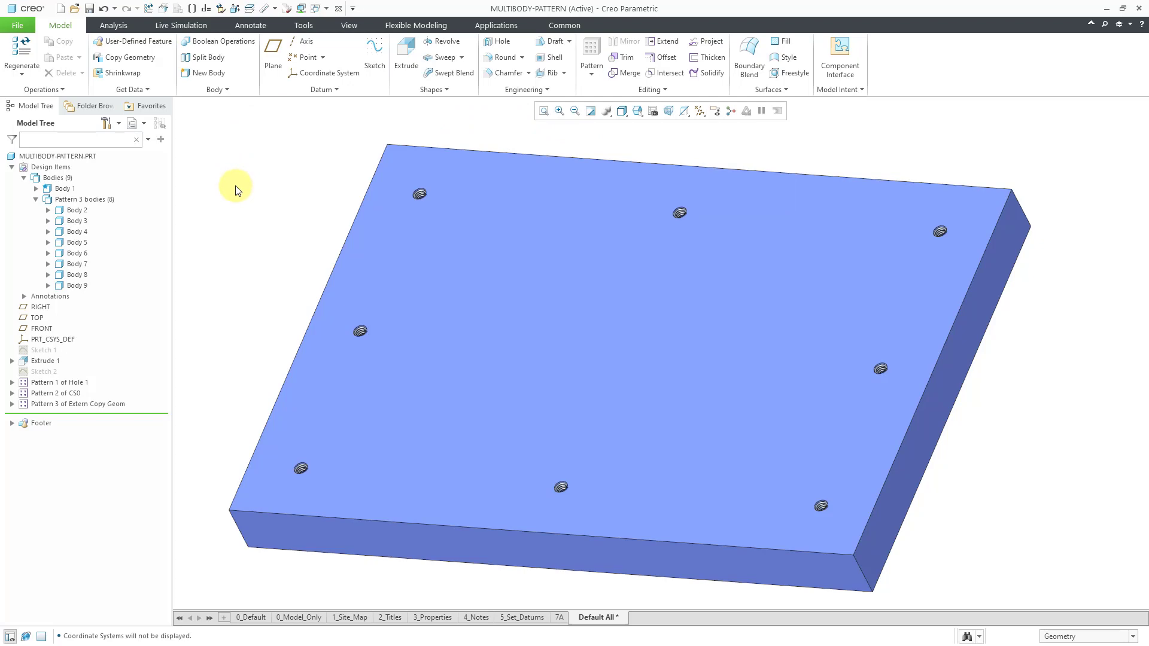
# Boolean-merge the eight patterned insert bodies into Body 1, the plate, as Body Merge 1
pyautogui.click(238, 44)
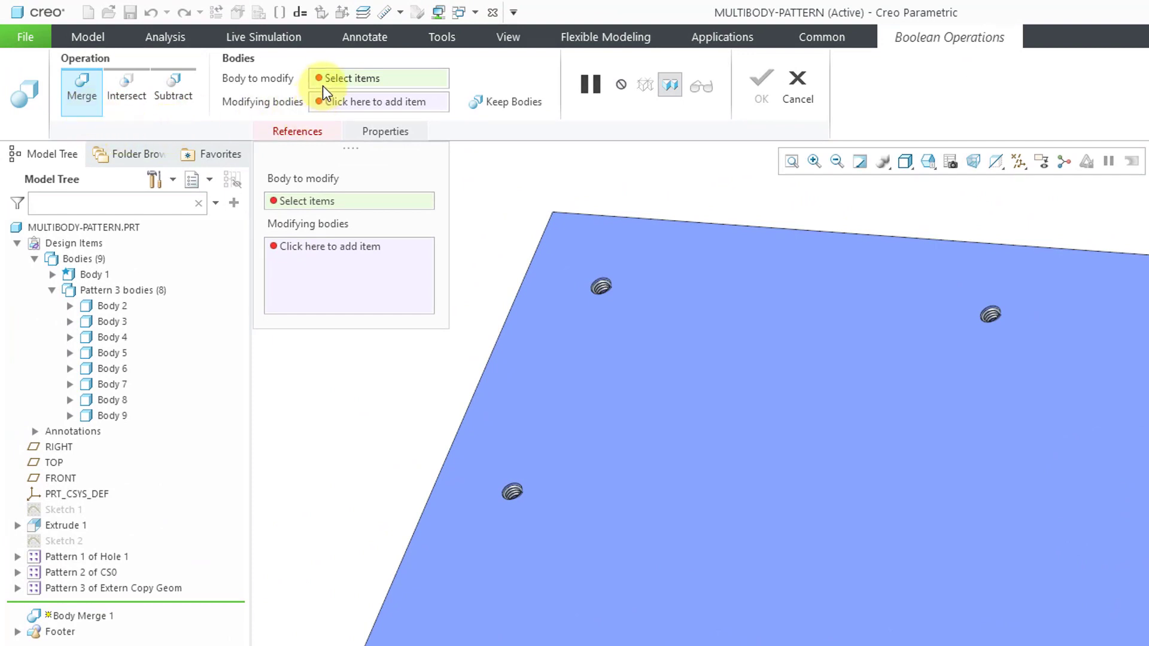
pyautogui.click(594, 396)
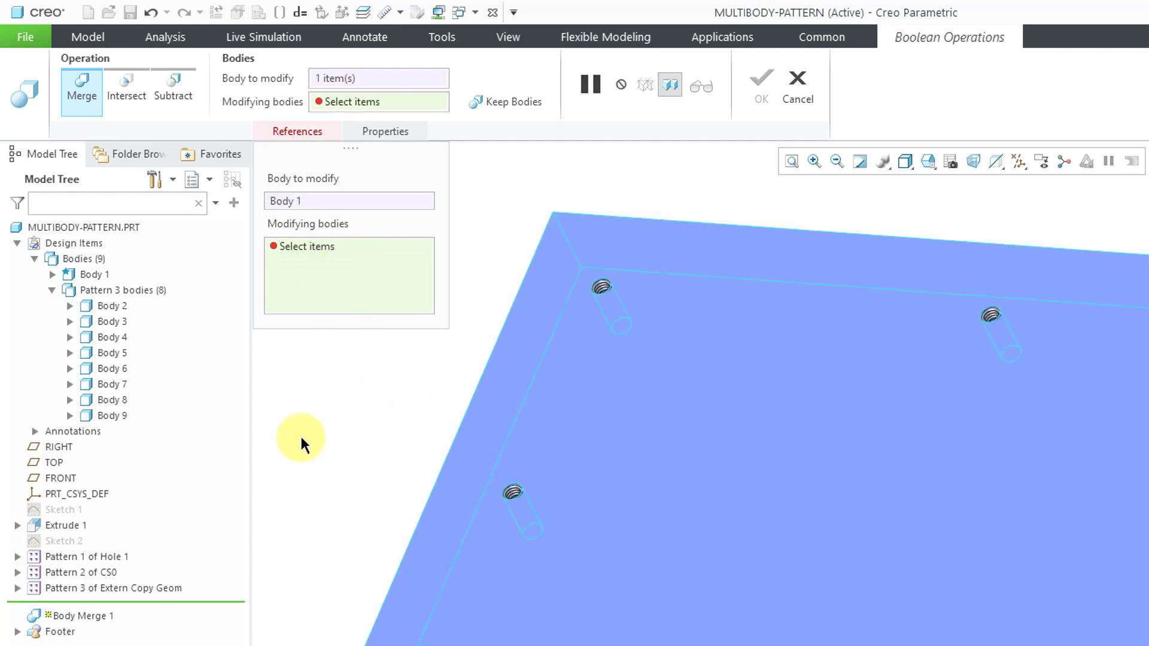
pyautogui.click(146, 296)
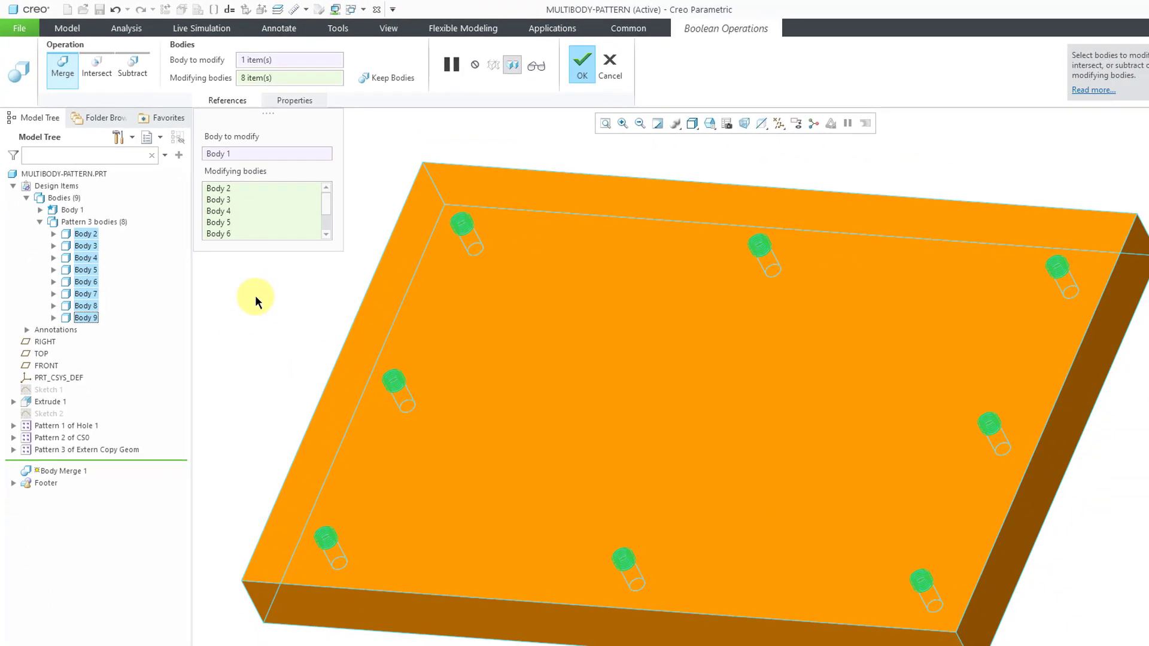
pyautogui.click(583, 66)
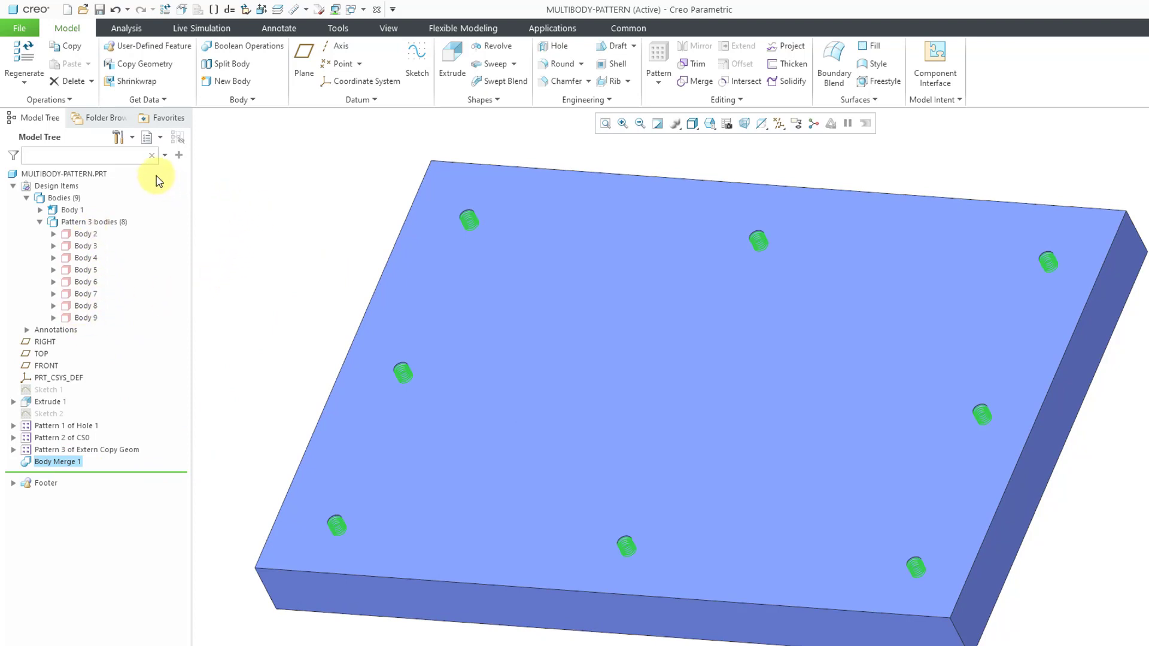
pyautogui.click(251, 187)
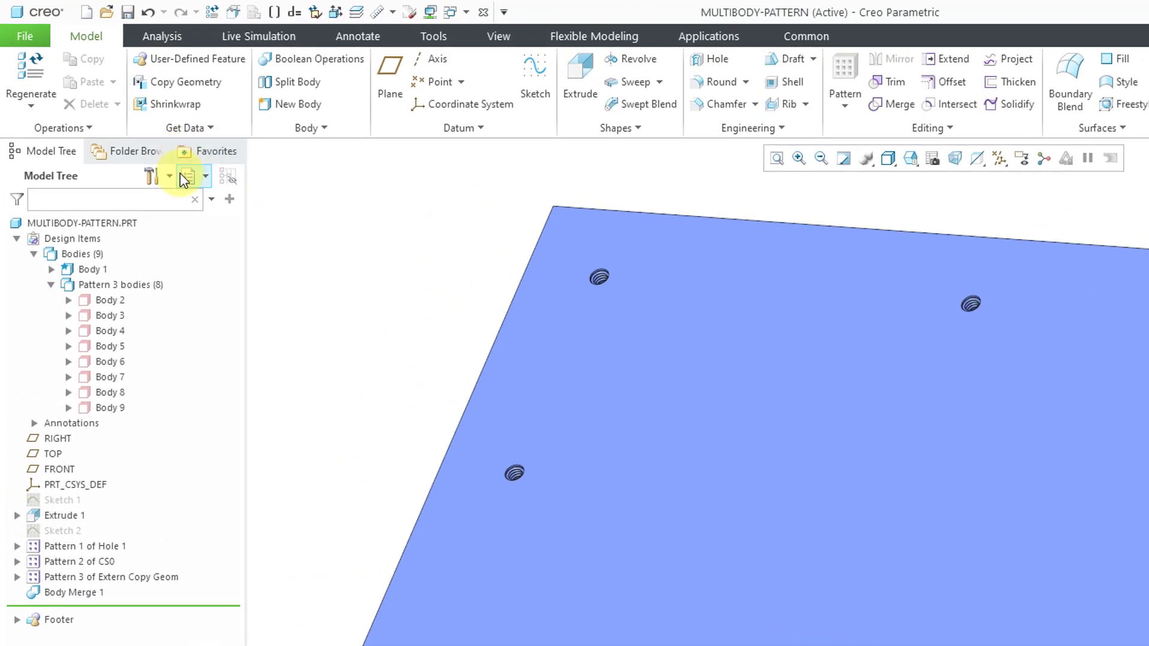
pyautogui.click(169, 176)
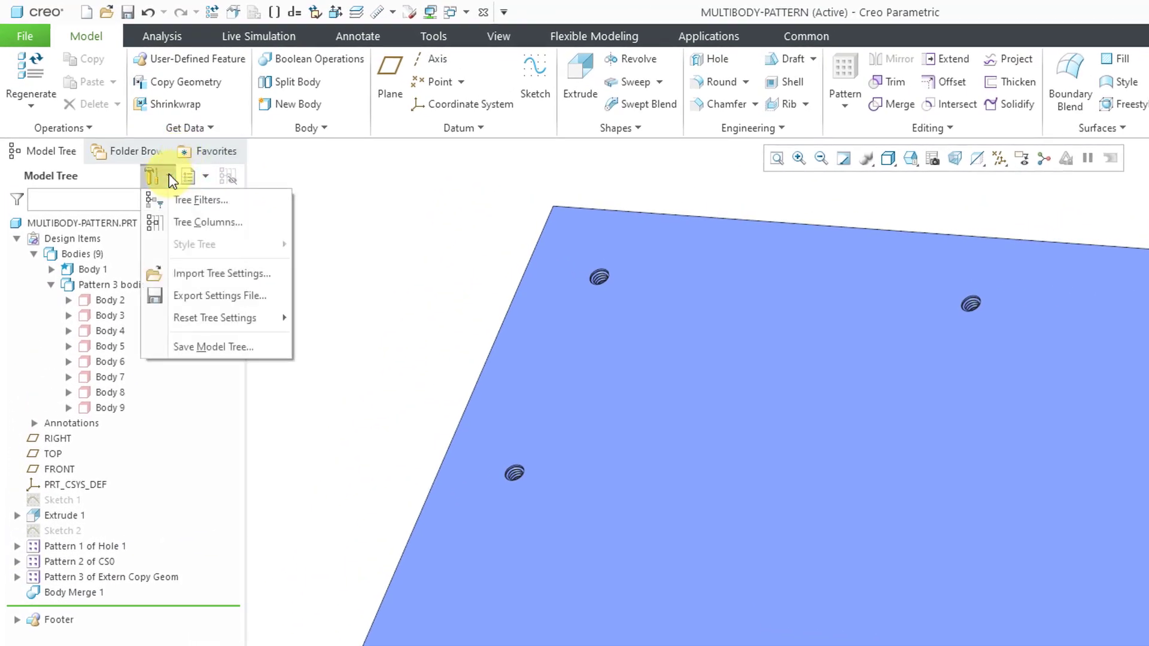
pyautogui.click(197, 200)
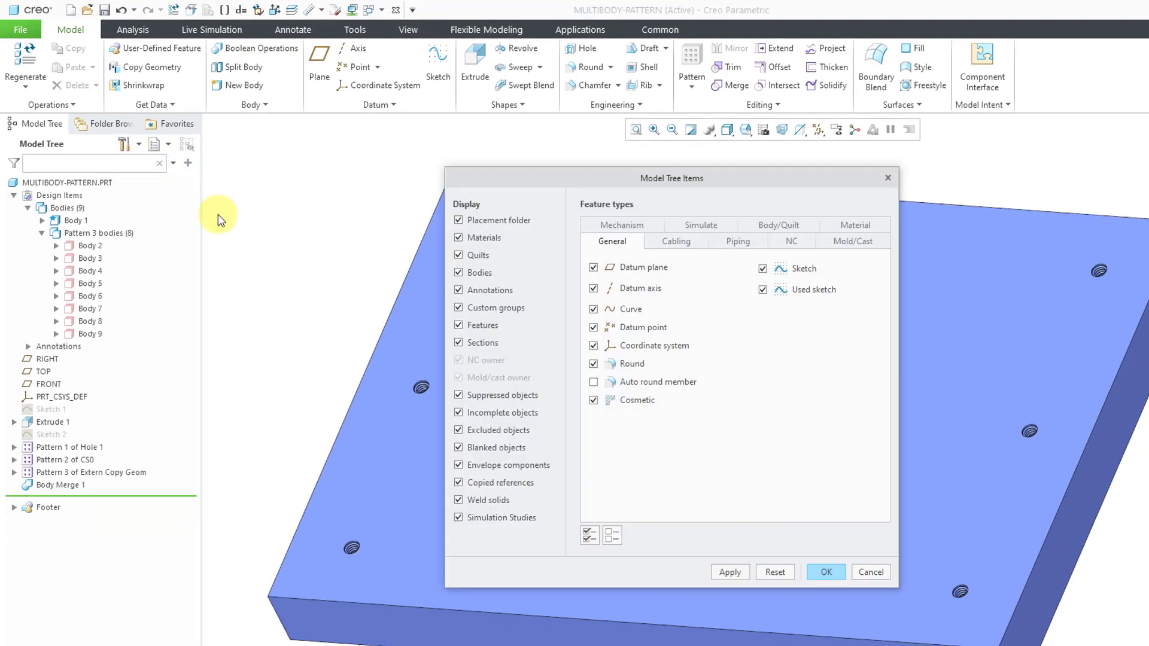
pyautogui.click(763, 225)
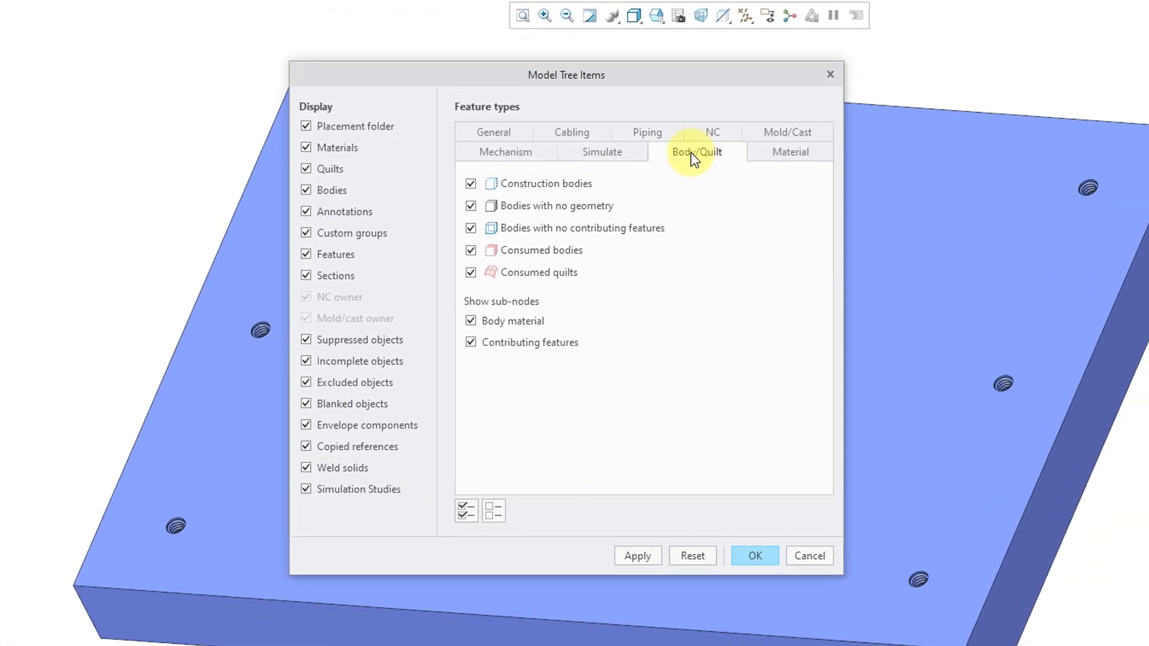
pyautogui.click(472, 250)
pyautogui.click(471, 273)
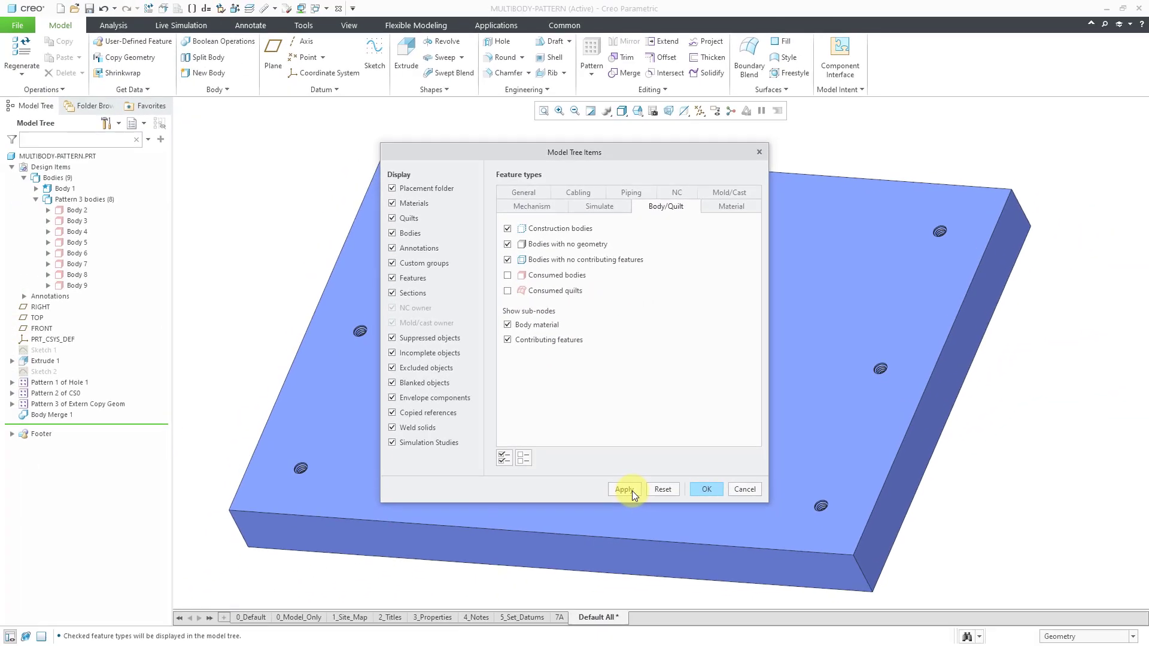
pyautogui.click(638, 556)
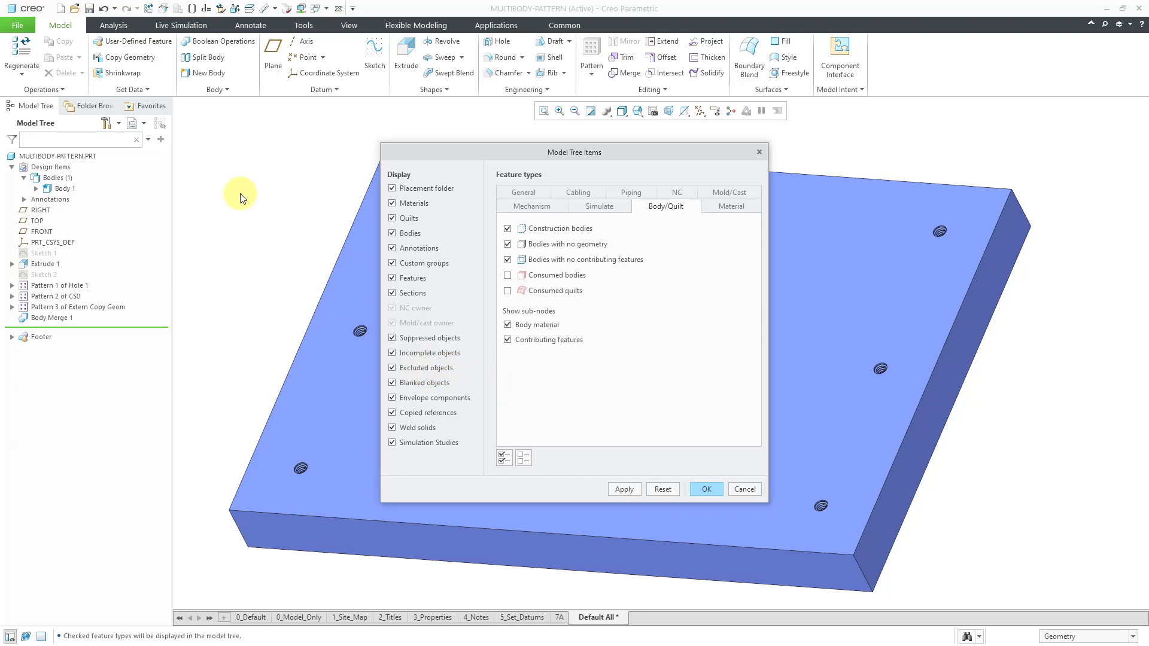
pyautogui.click(533, 276)
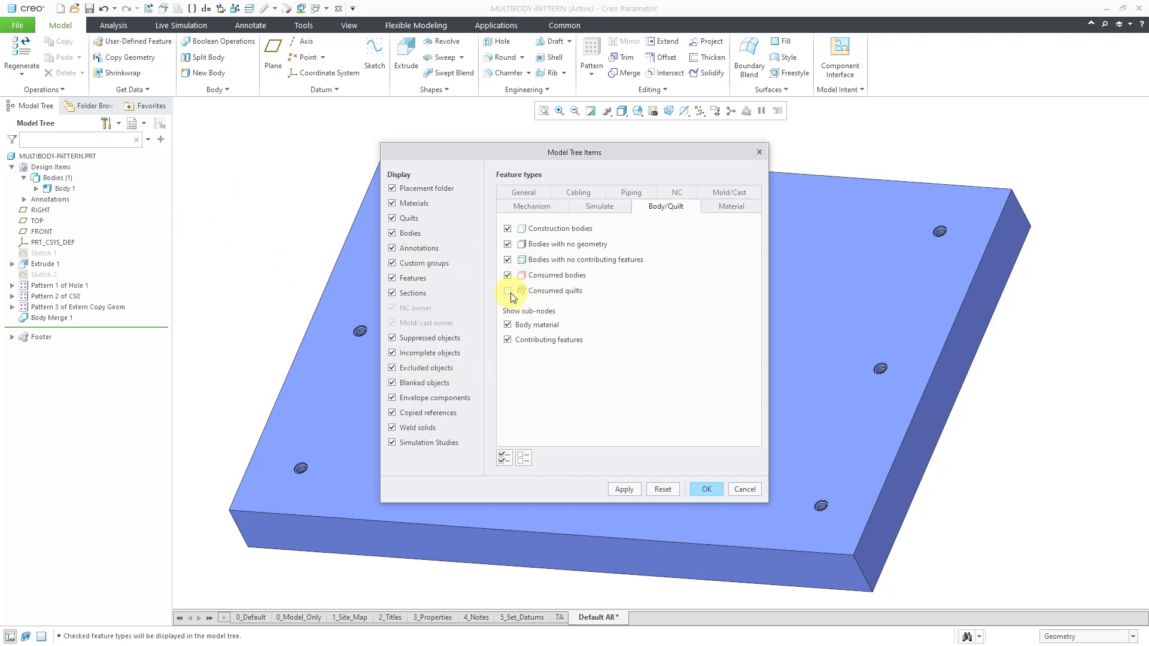
pyautogui.click(622, 489)
pyautogui.click(42, 205)
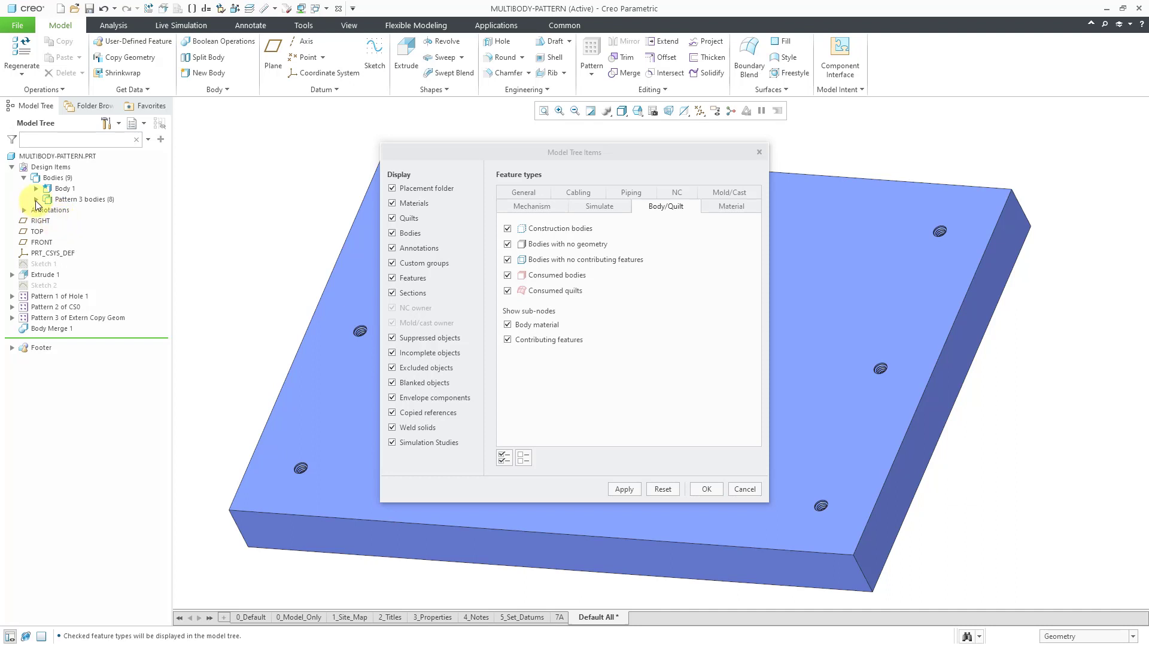
pyautogui.click(698, 488)
pyautogui.click(35, 199)
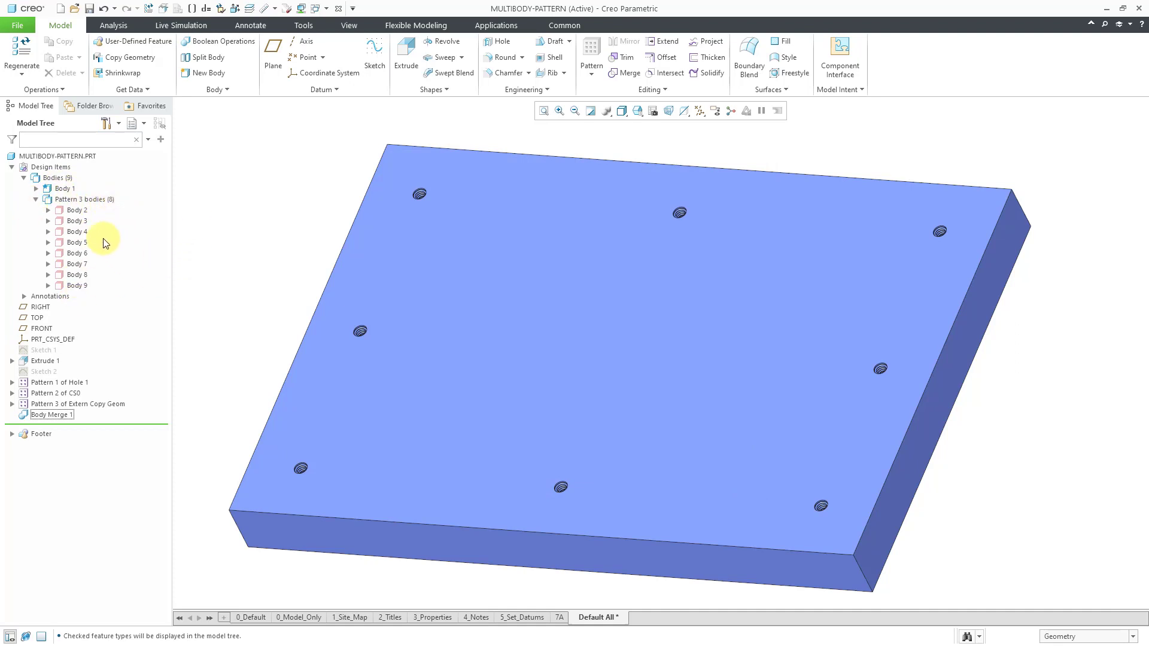
pyautogui.click(36, 189)
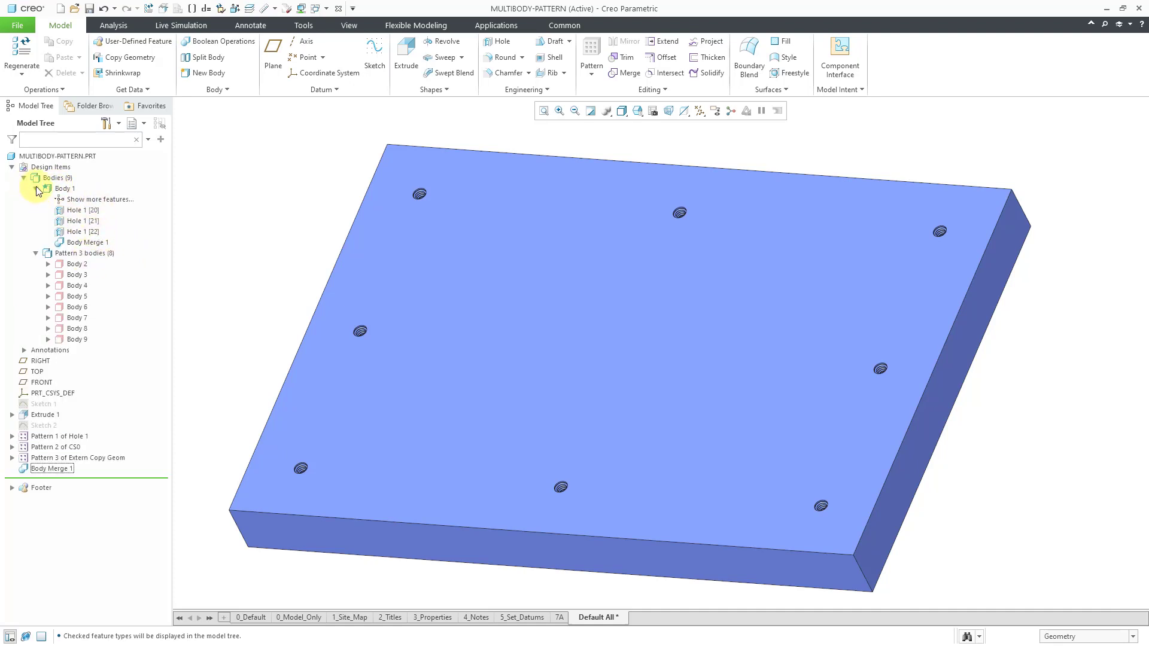
pyautogui.click(36, 189)
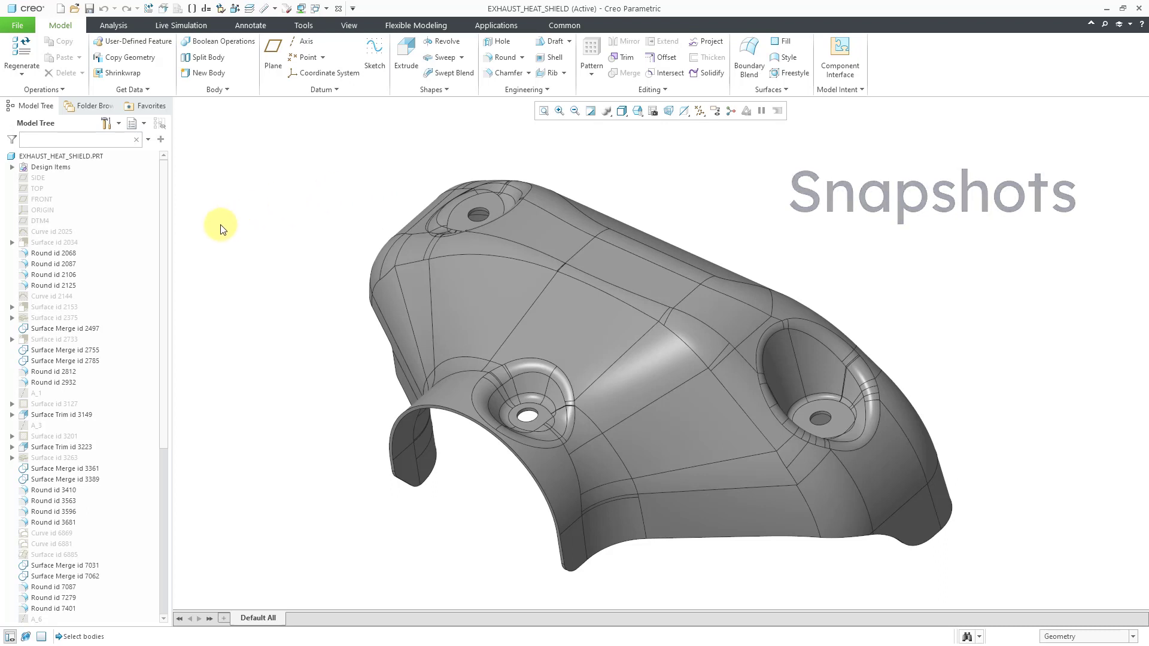
# Select Surface id 2034 in the EXHAUST_HEAT_SHIELD model tree
pyautogui.click(58, 246)
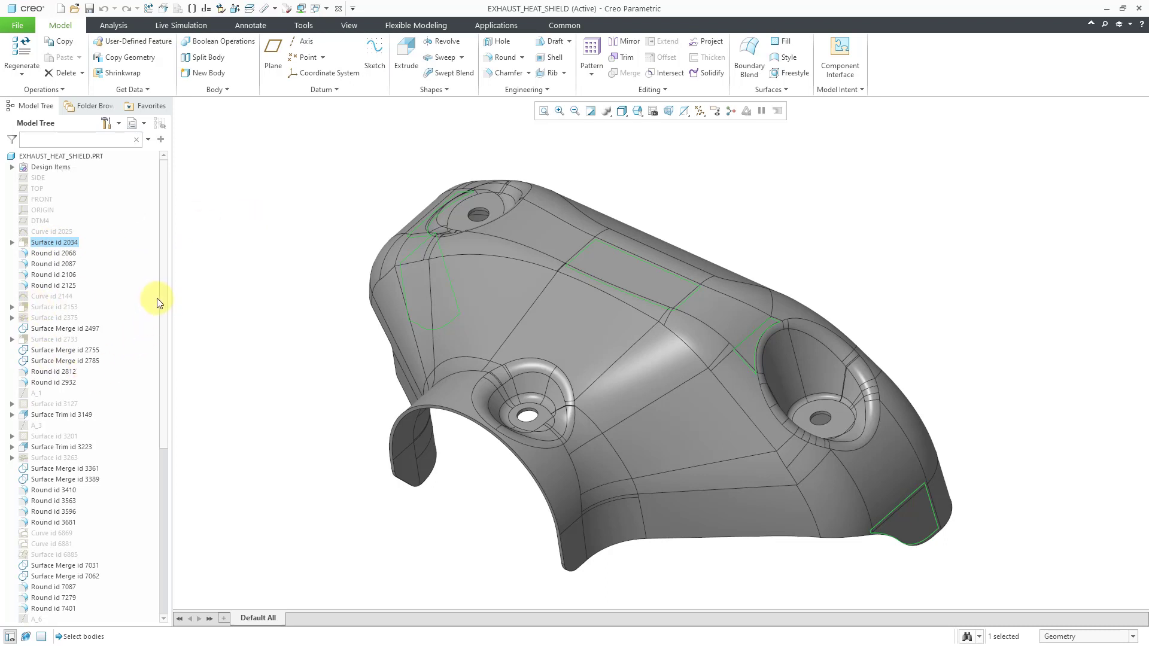
pyautogui.moveTo(166, 292); pyautogui.dragTo(164, 256)
pyautogui.scroll(-1, 119, 248)
# Show the original-shape snapshot of Surface id 2034 on the heat shield
pyautogui.hotkey('ctrl', 'h')
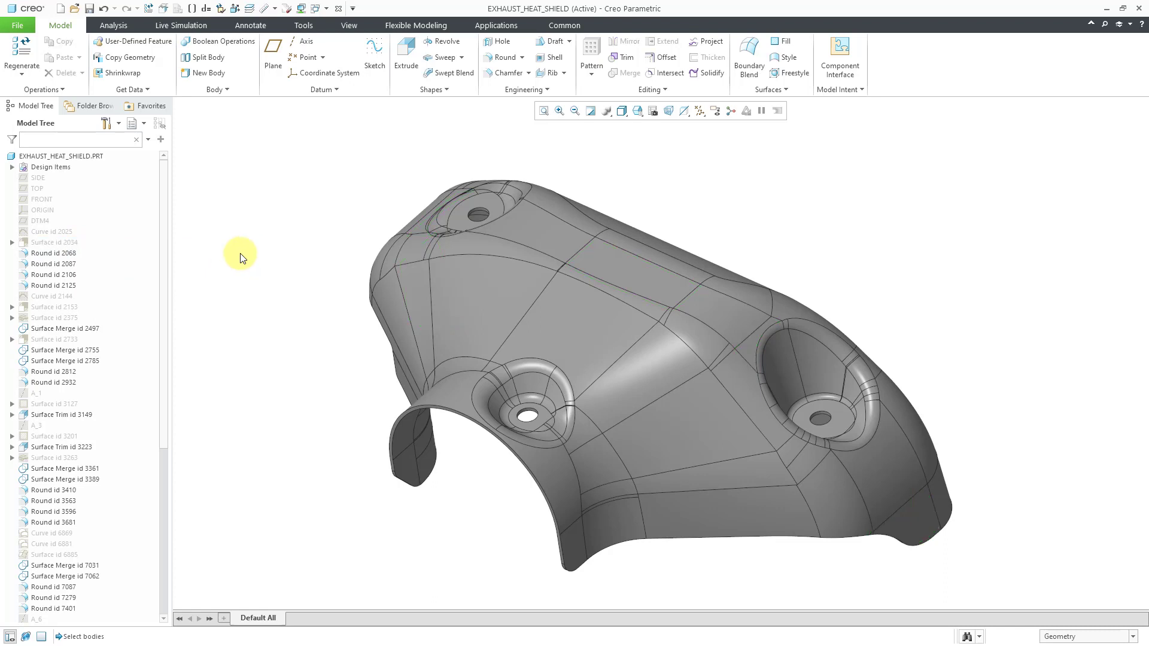
pyautogui.rightClick(66, 242)
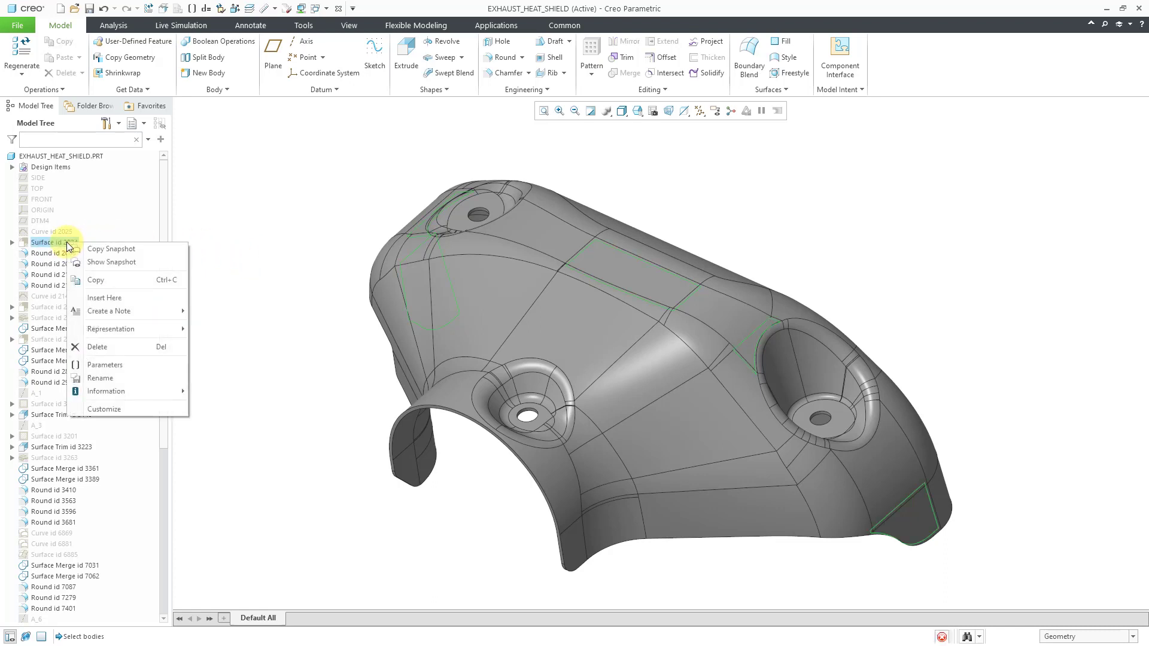
pyautogui.click(107, 263)
pyautogui.moveTo(467, 299); pyautogui.dragTo(505, 289, button='middle')
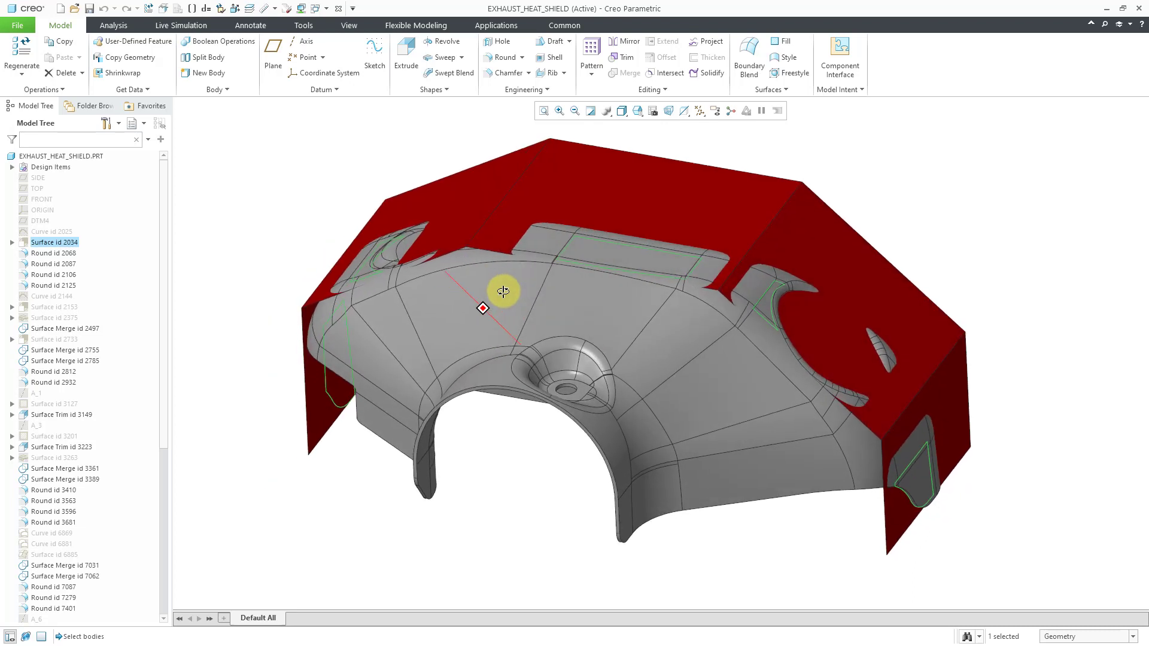
# Copy the Surface id 2034 snapshot into the part and select the new Copy 1
pyautogui.rightClick(62, 242)
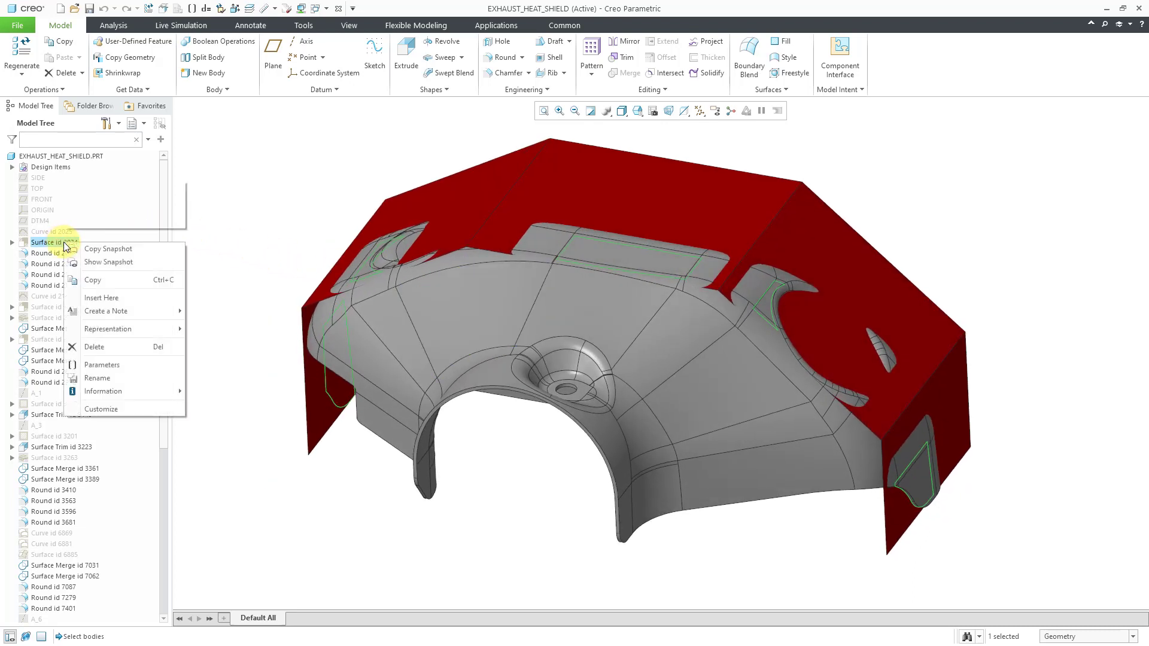
pyautogui.click(127, 247)
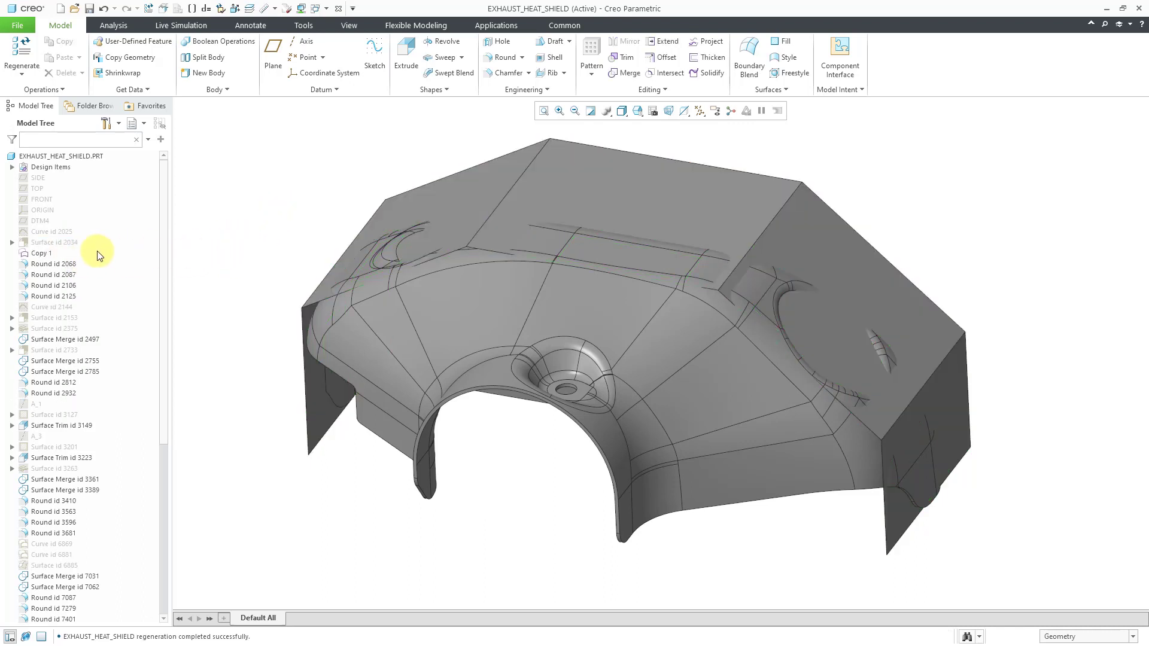
pyautogui.click(42, 254)
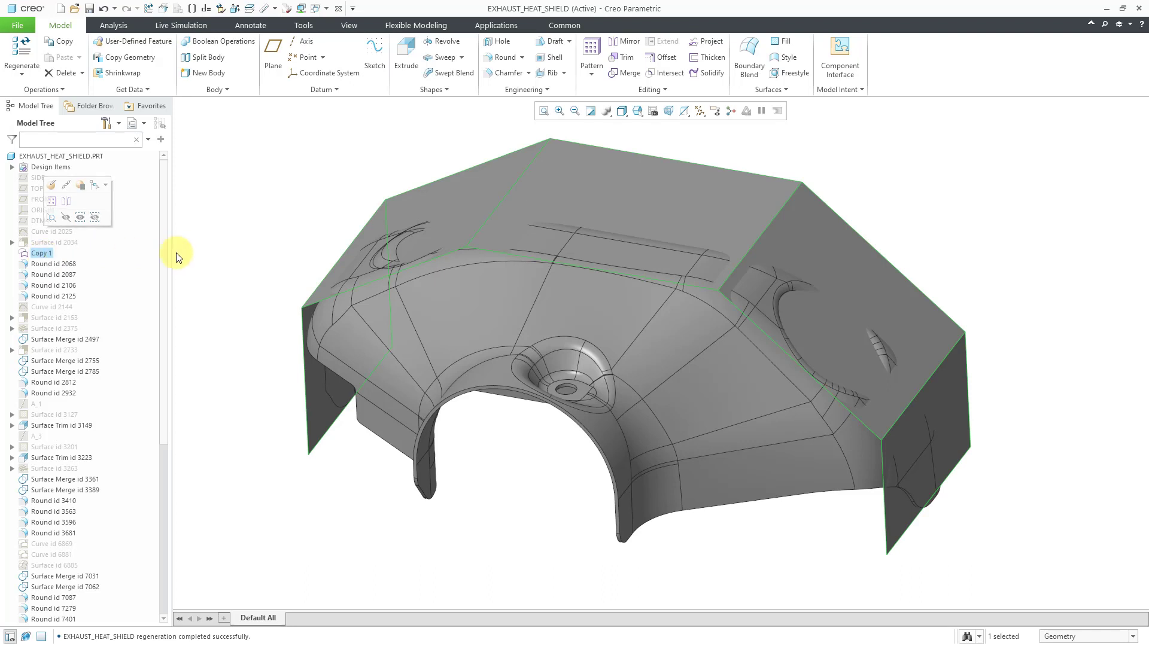
# Hide the Copy 1 surface and show the snapshot of Surface id 2153
pyautogui.click(66, 219)
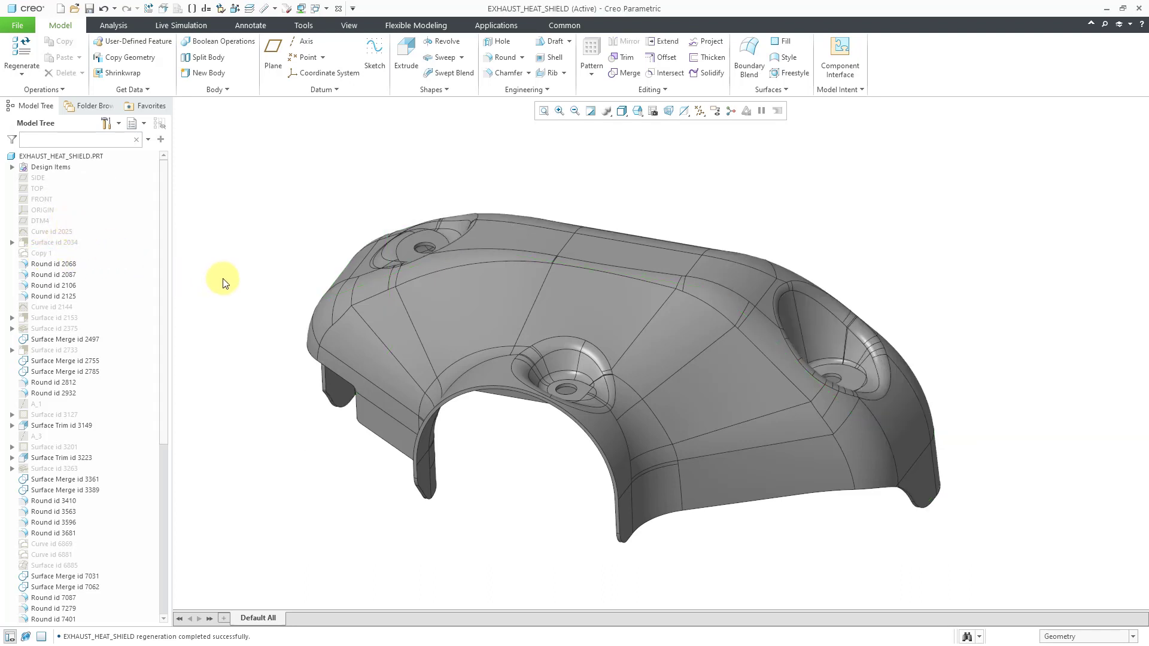
pyautogui.click(73, 318)
pyautogui.moveTo(481, 354)
pyautogui.mouseDown(button='middle')
pyautogui.moveTo(451, 364)
pyautogui.moveTo(475, 355)
pyautogui.mouseUp(button='middle')
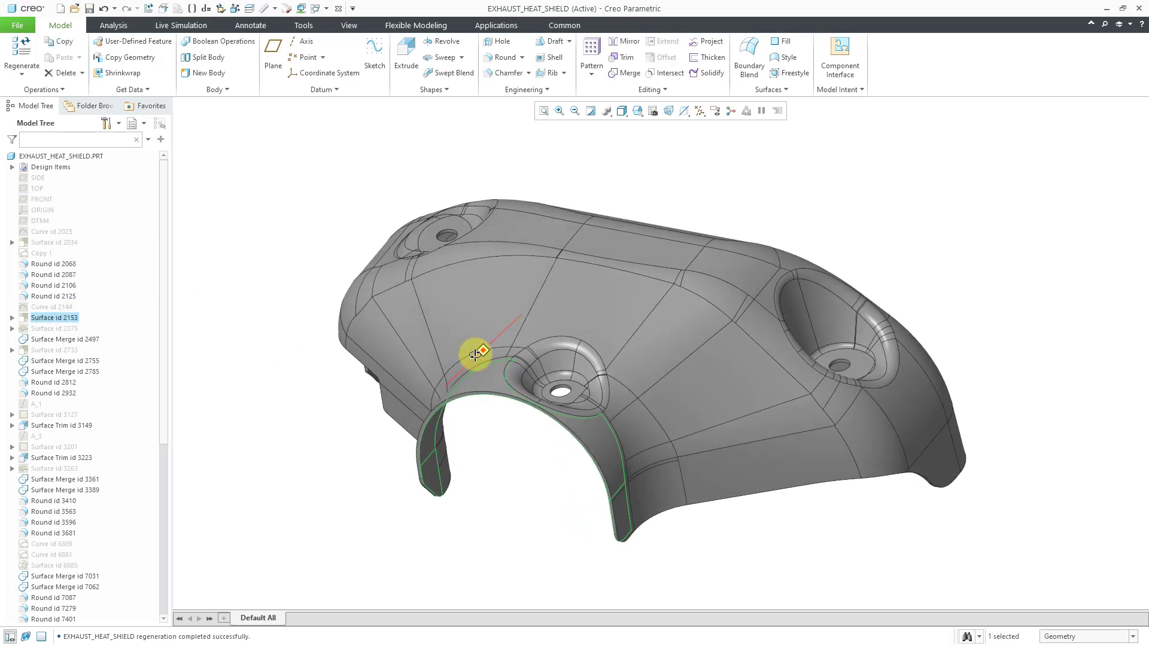
pyautogui.rightClick(74, 317)
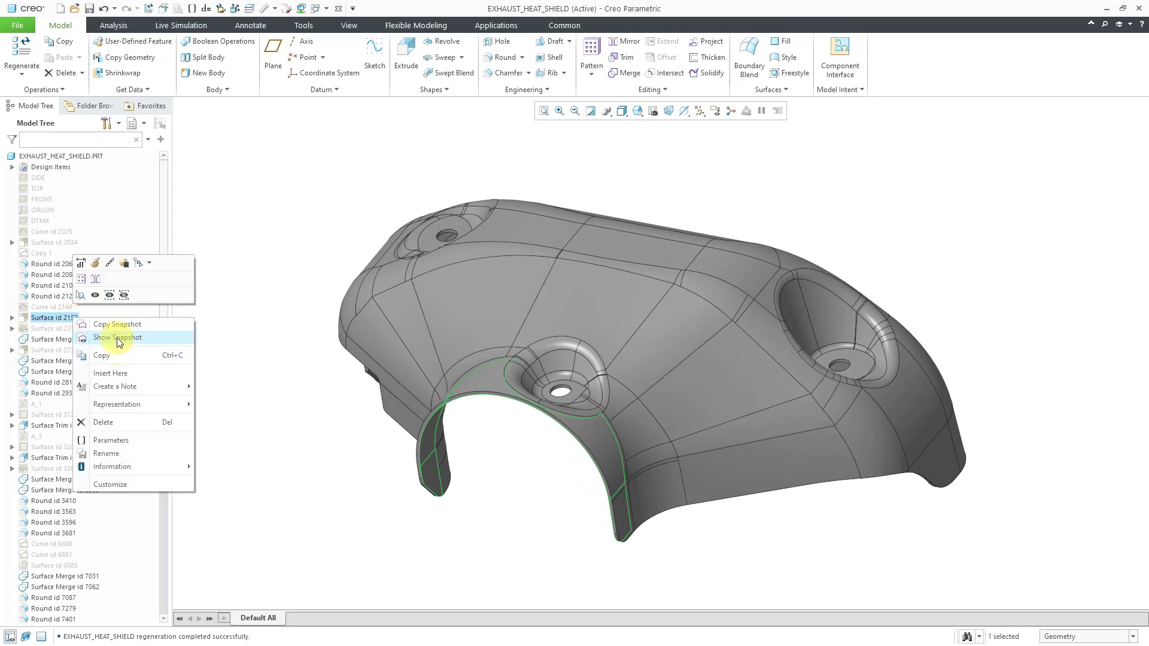
pyautogui.click(117, 337)
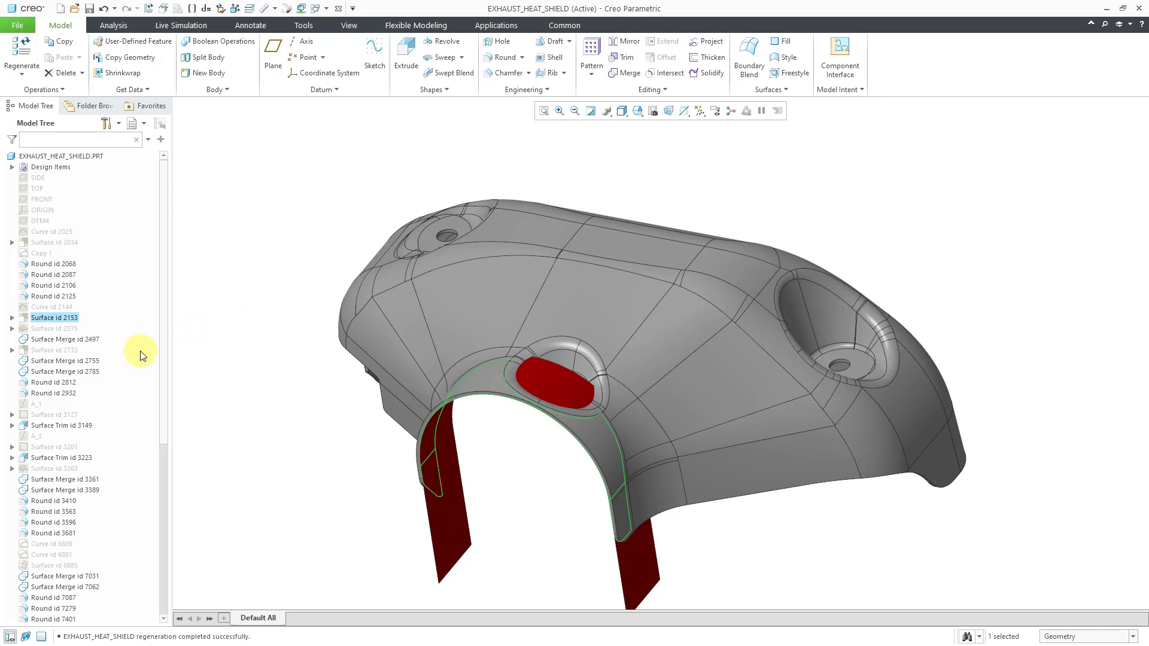
# Show the red snapshot of Surface id 2375 and inspect it from another angle
pyautogui.click(72, 330)
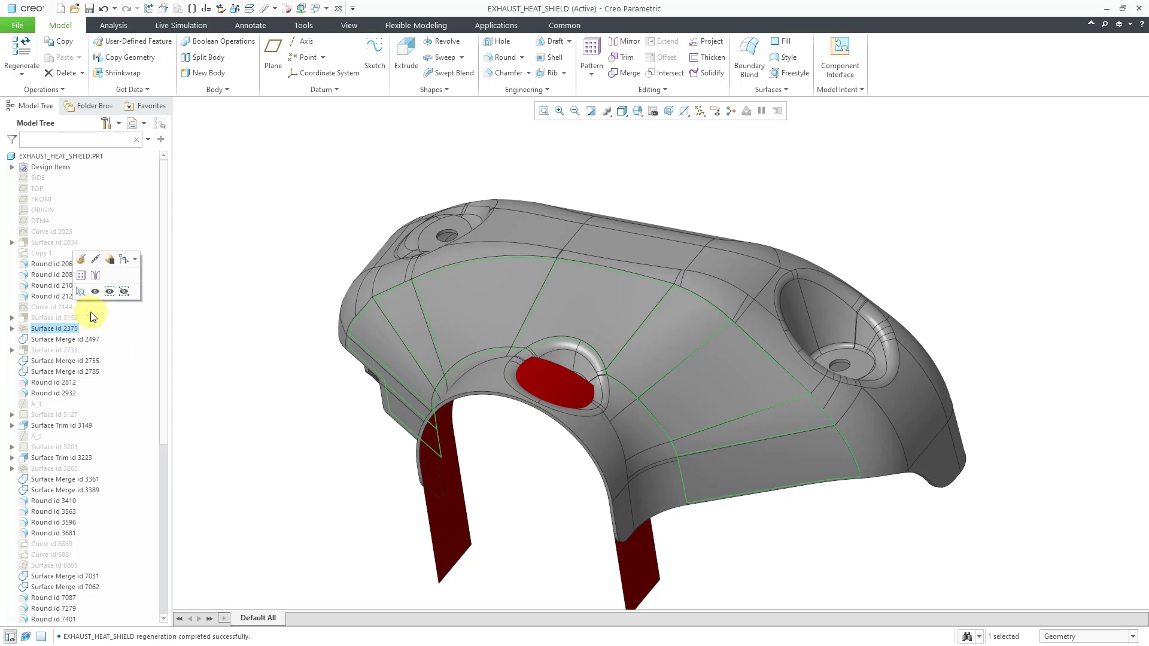
pyautogui.rightClick(62, 331)
pyautogui.click(98, 345)
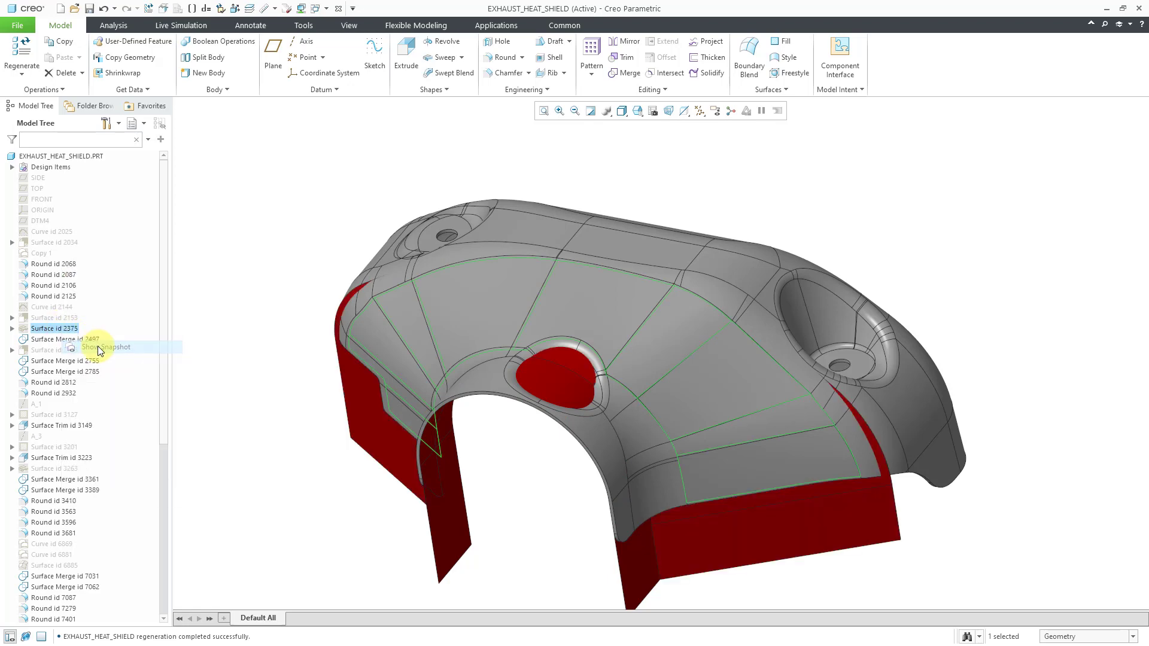
pyautogui.moveTo(563, 232)
pyautogui.mouseDown(button='middle')
pyautogui.moveTo(665, 210)
pyautogui.moveTo(585, 203)
pyautogui.moveTo(546, 235)
pyautogui.mouseUp(button='middle')
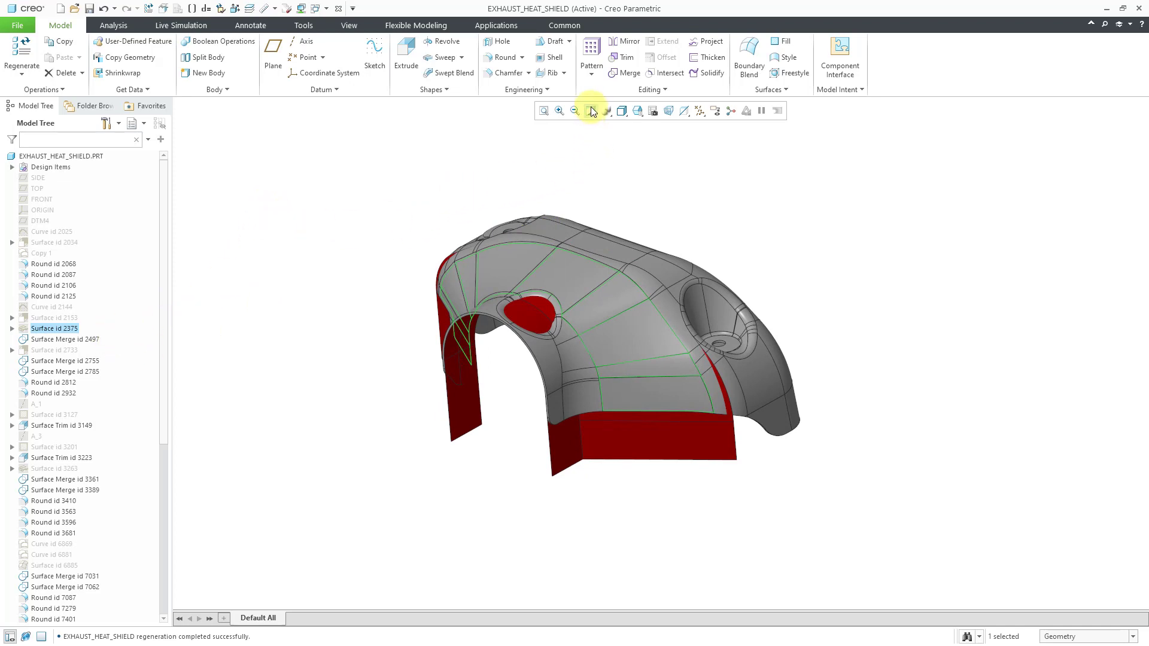
# Clear the red snapshot selection and switch to the 8 EXHAUST_MANIFOLD.PRT window
pyautogui.click(577, 163)
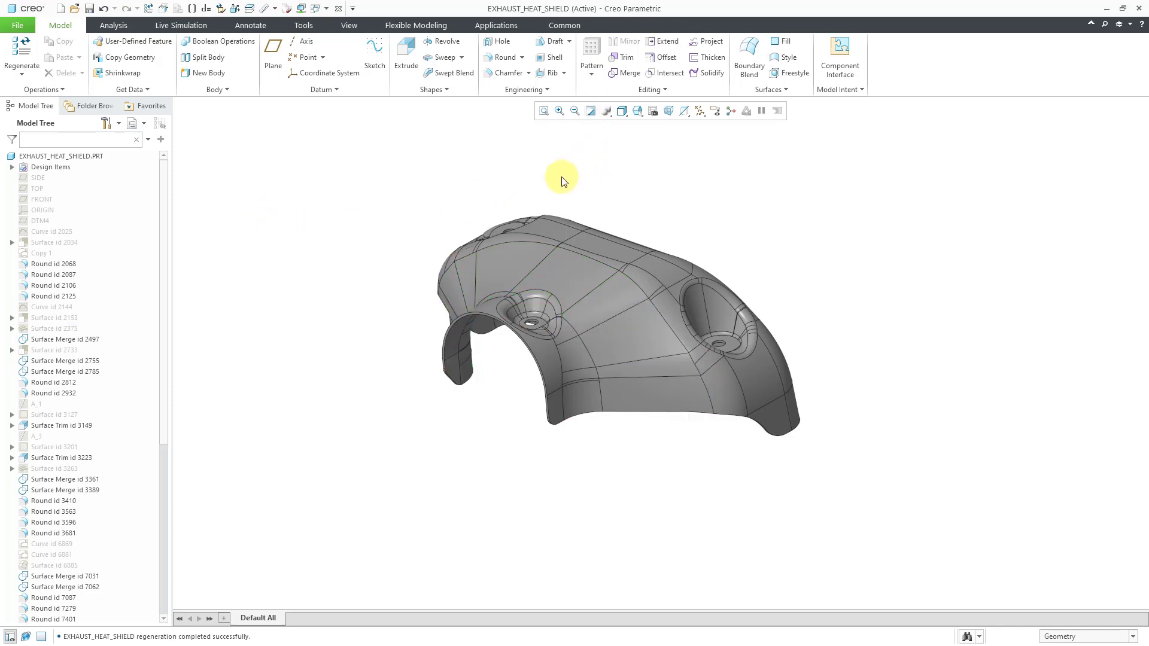
pyautogui.keyDown('ctrl'); pyautogui.moveTo(497, 281); pyautogui.dragTo(505, 397, button='middle'); pyautogui.keyUp('ctrl')
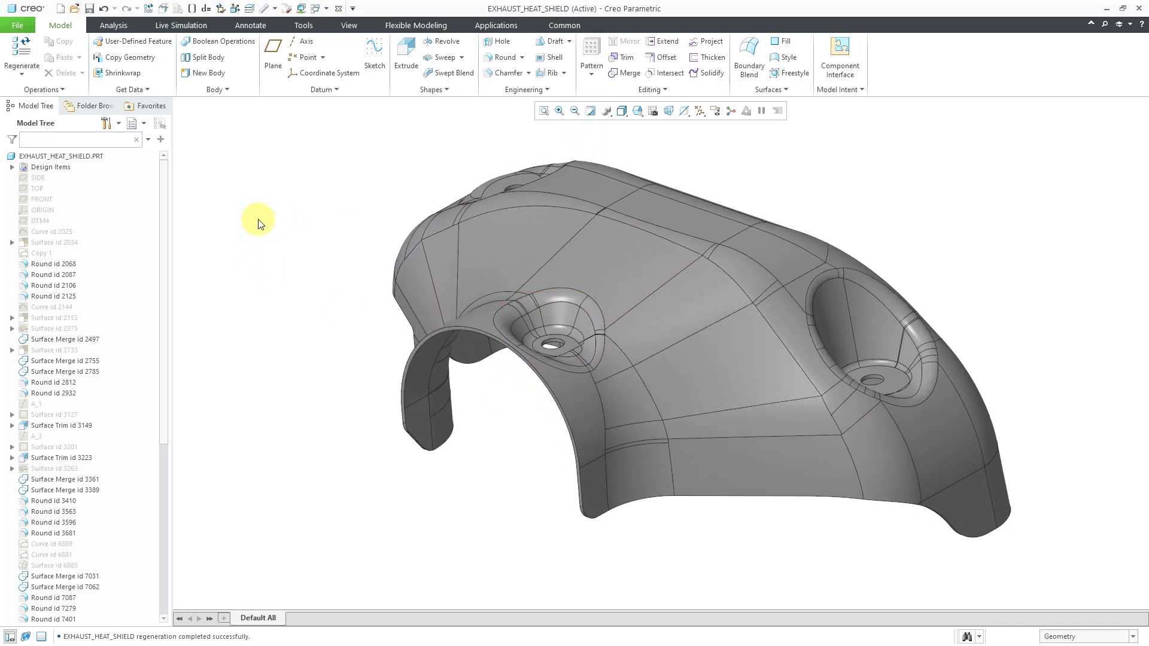
pyautogui.click(331, 9)
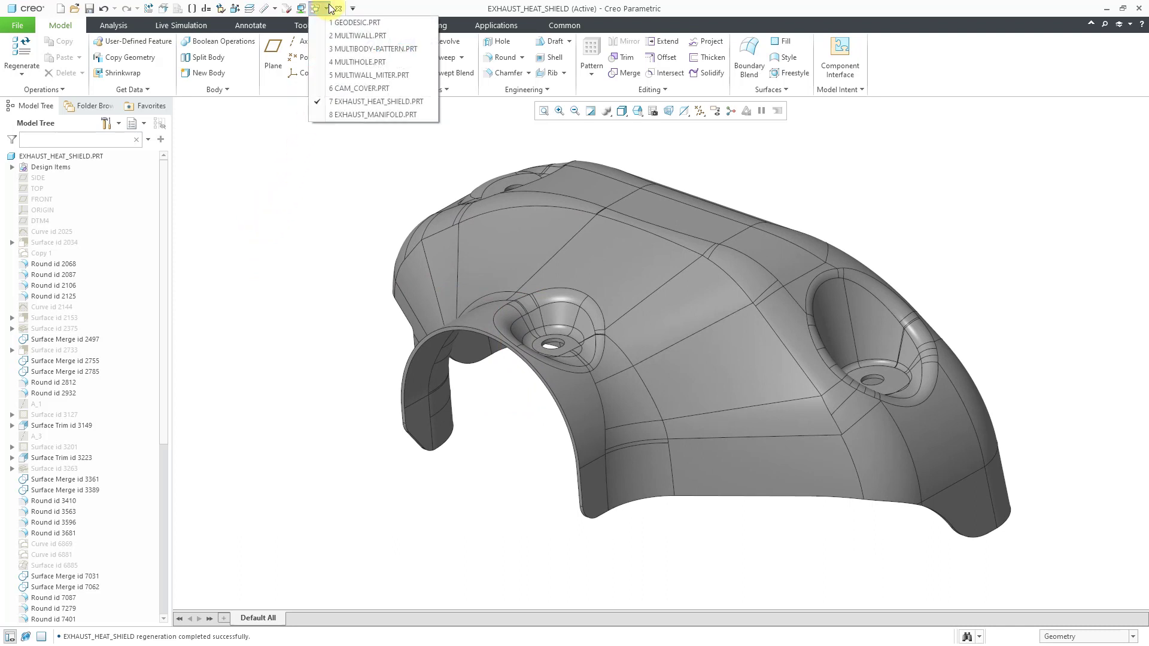
pyautogui.click(355, 115)
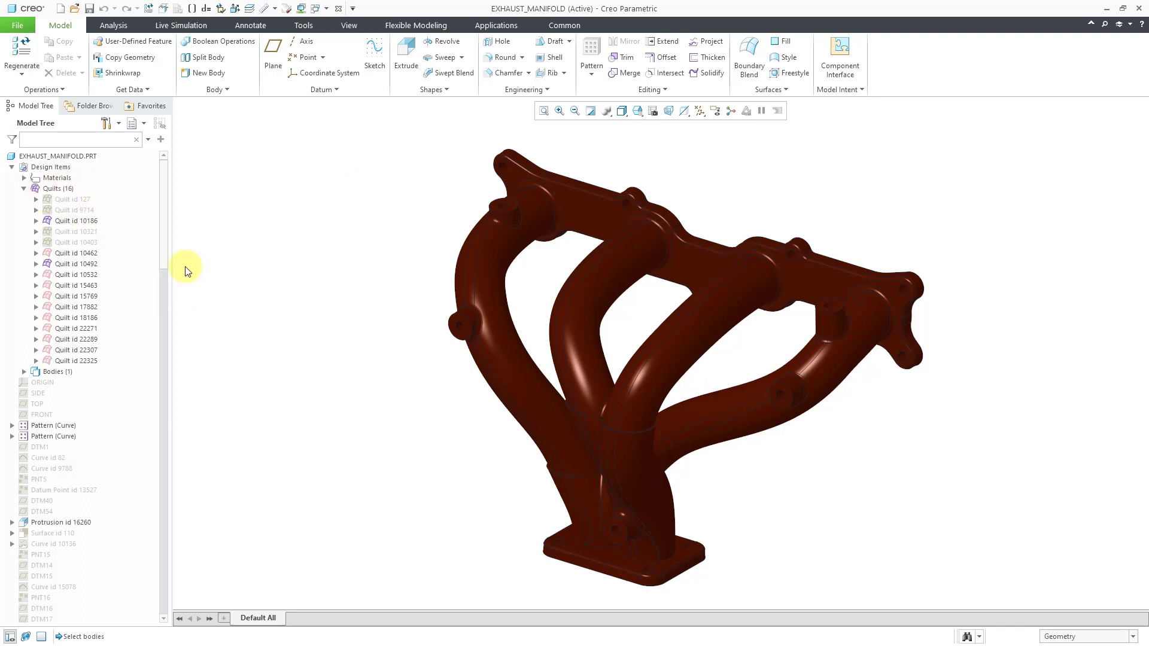
pyautogui.click(62, 533)
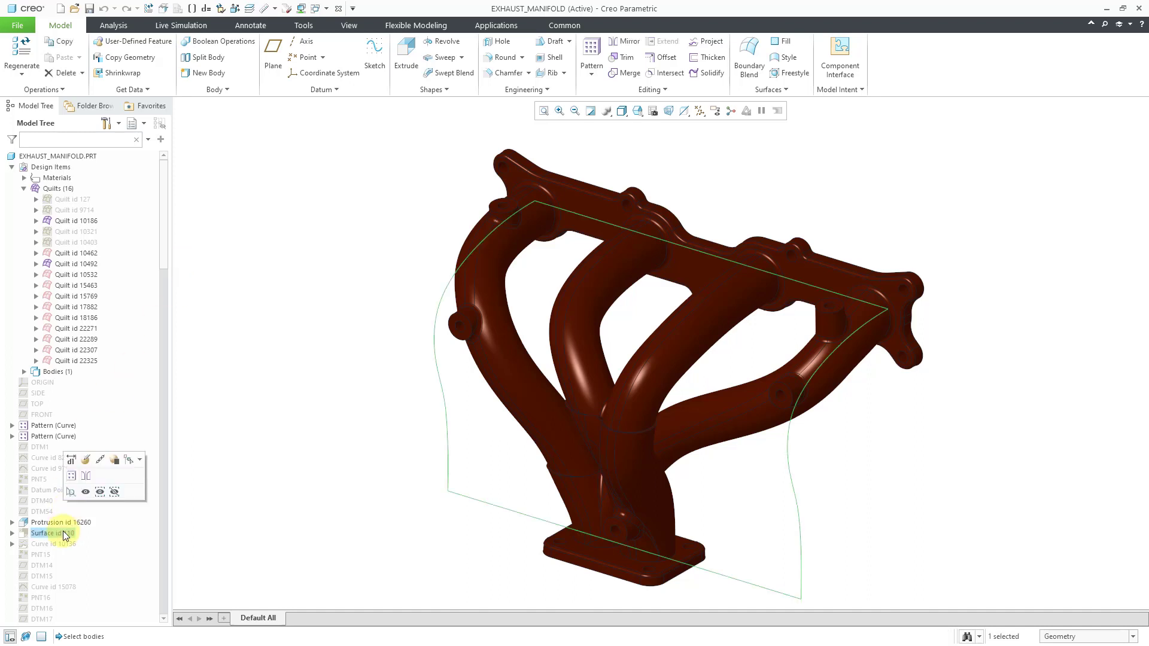
pyautogui.rightClick(65, 533)
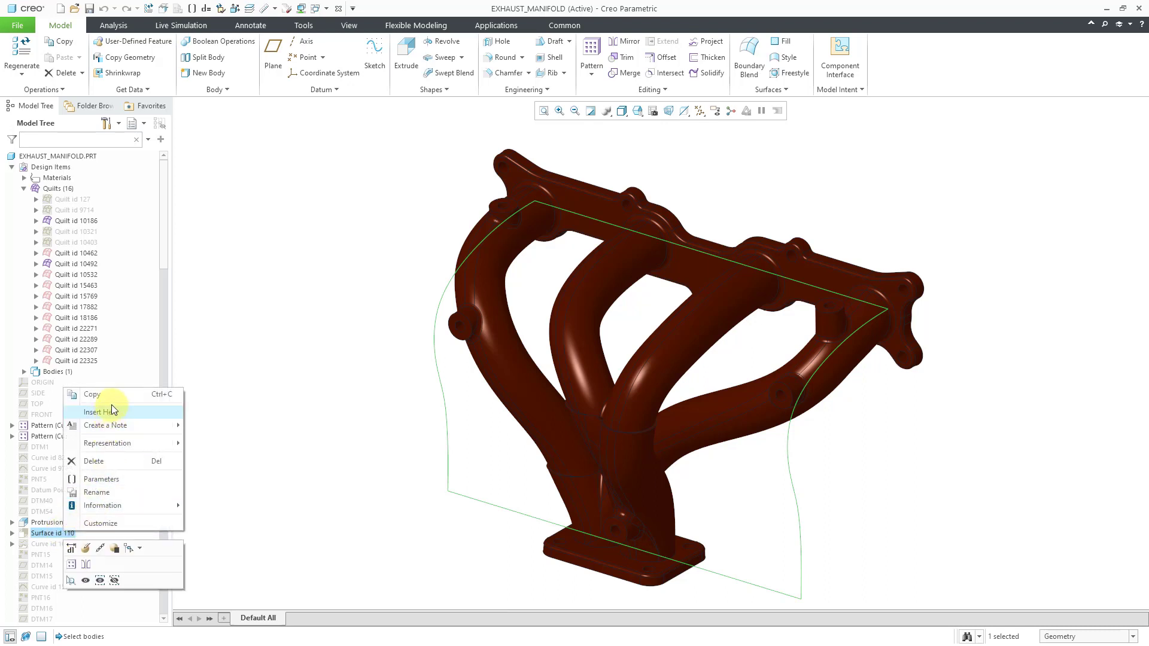
pyautogui.click(256, 406)
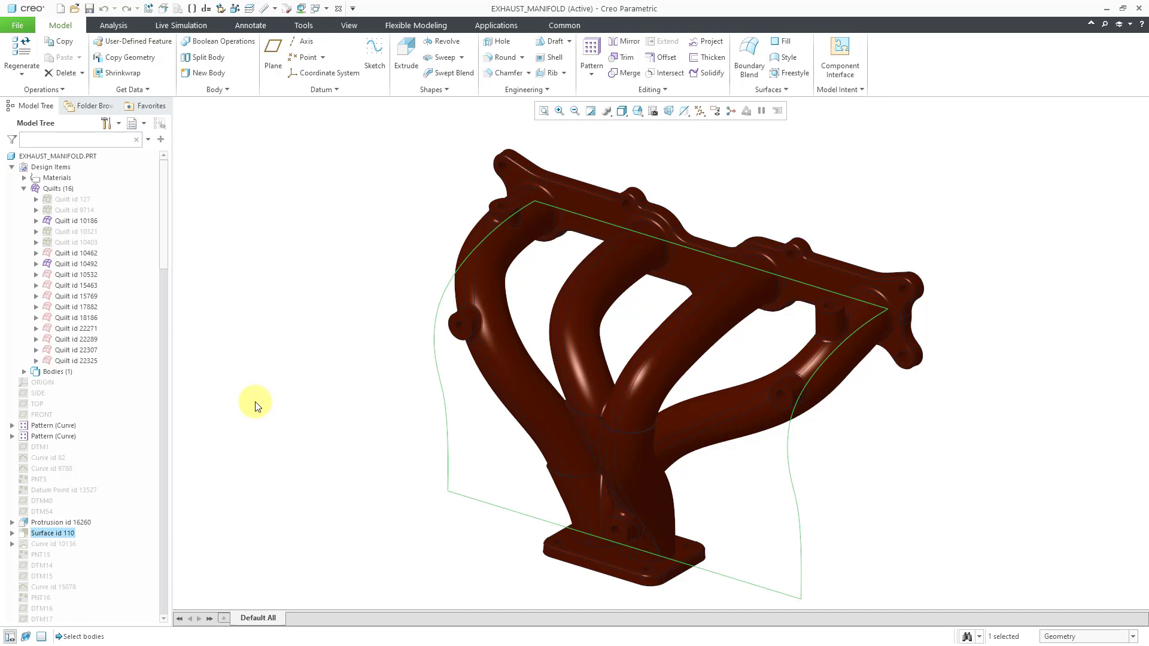
pyautogui.click(250, 410)
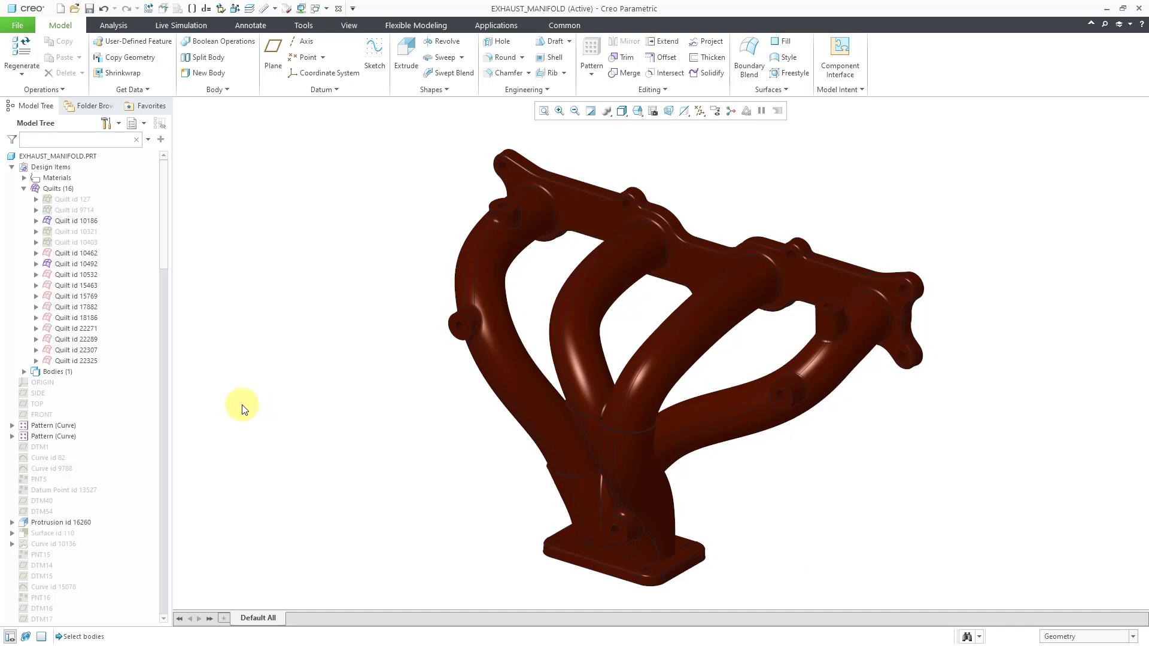
pyautogui.click(45, 414)
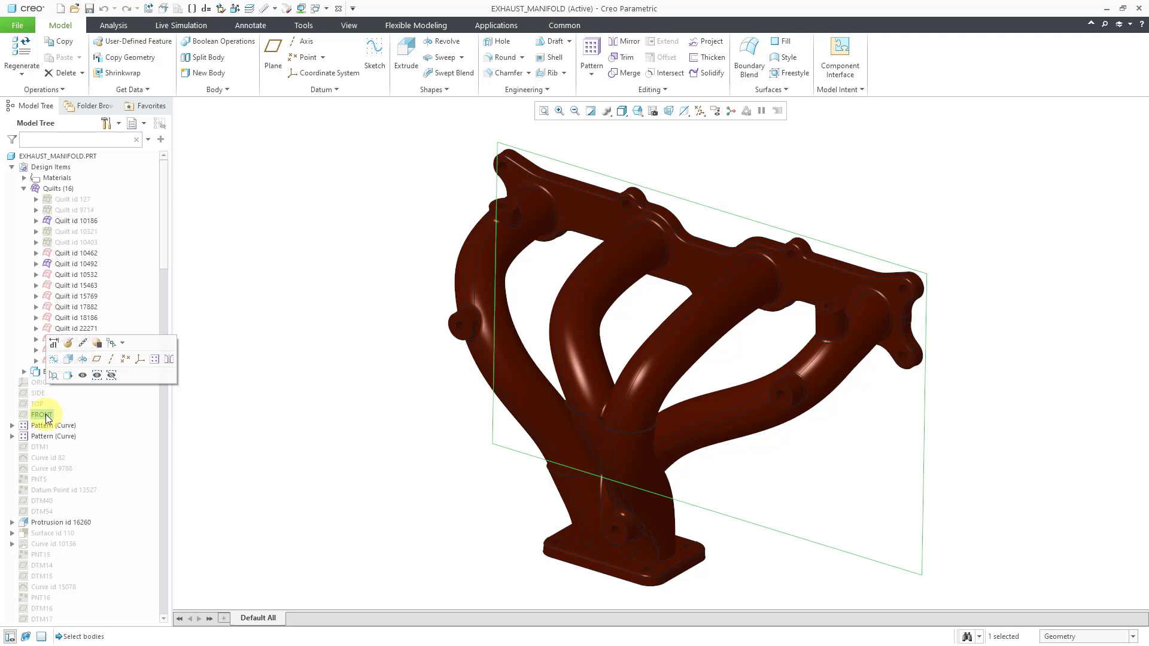
pyautogui.rightClick(47, 417)
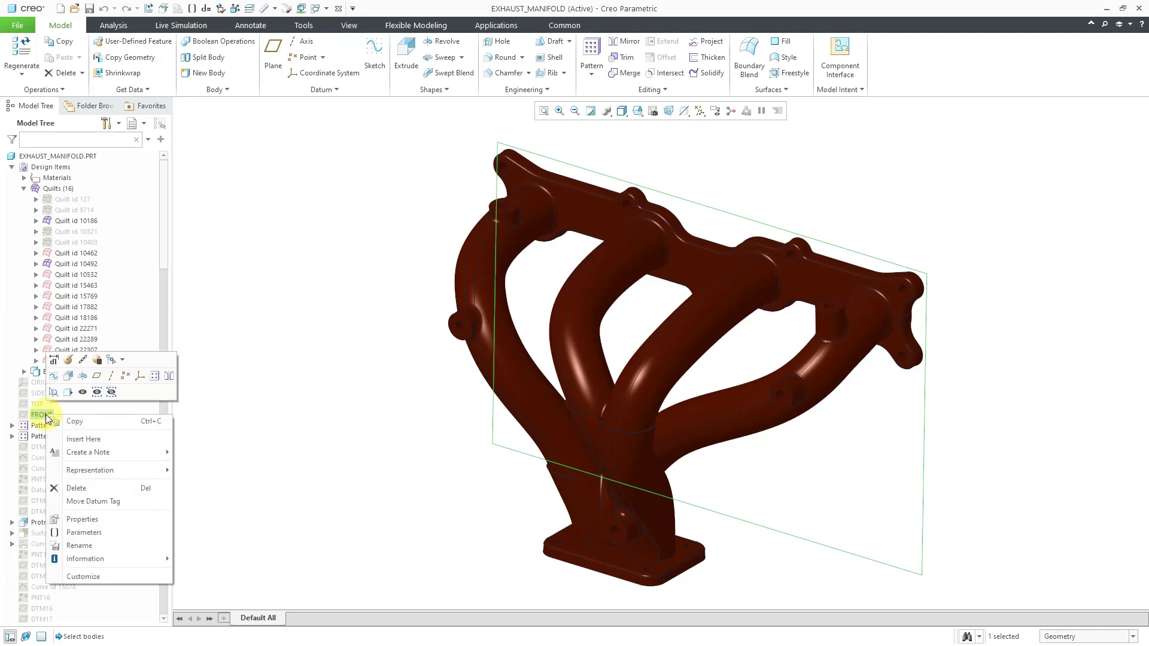
pyautogui.click(91, 437)
pyautogui.rightClick(63, 242)
pyautogui.click(83, 243)
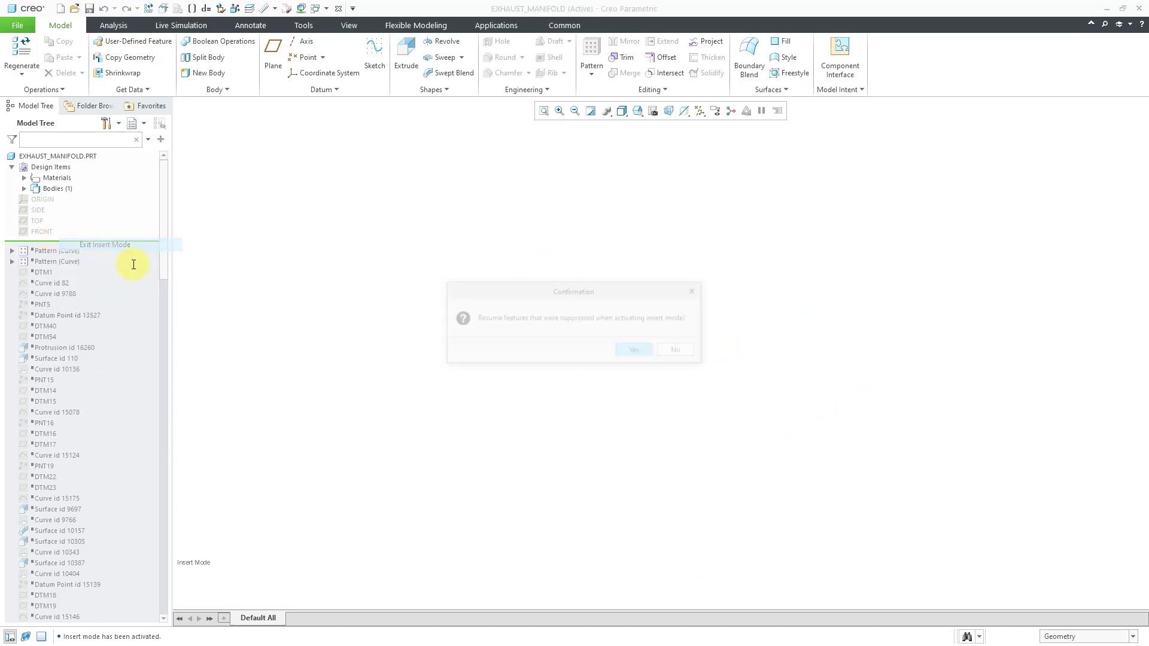
pyautogui.click(634, 352)
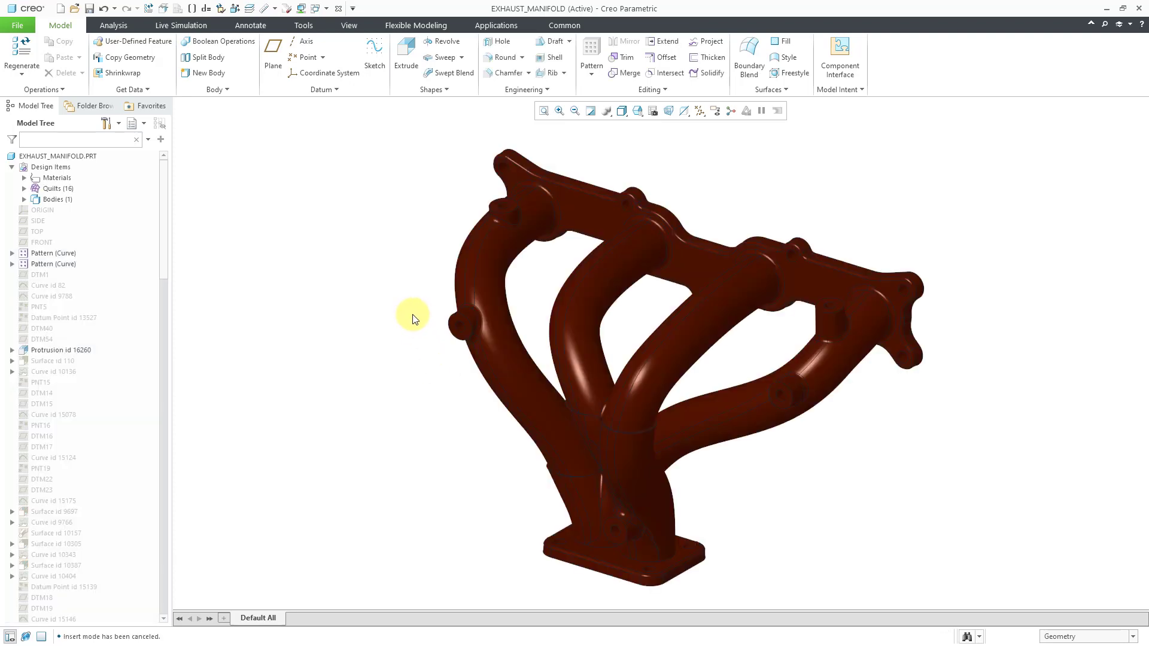
# Show Surface id 110's red snapshot, then select Quilt id 10492 under Quilts (16)
pyautogui.click(49, 361)
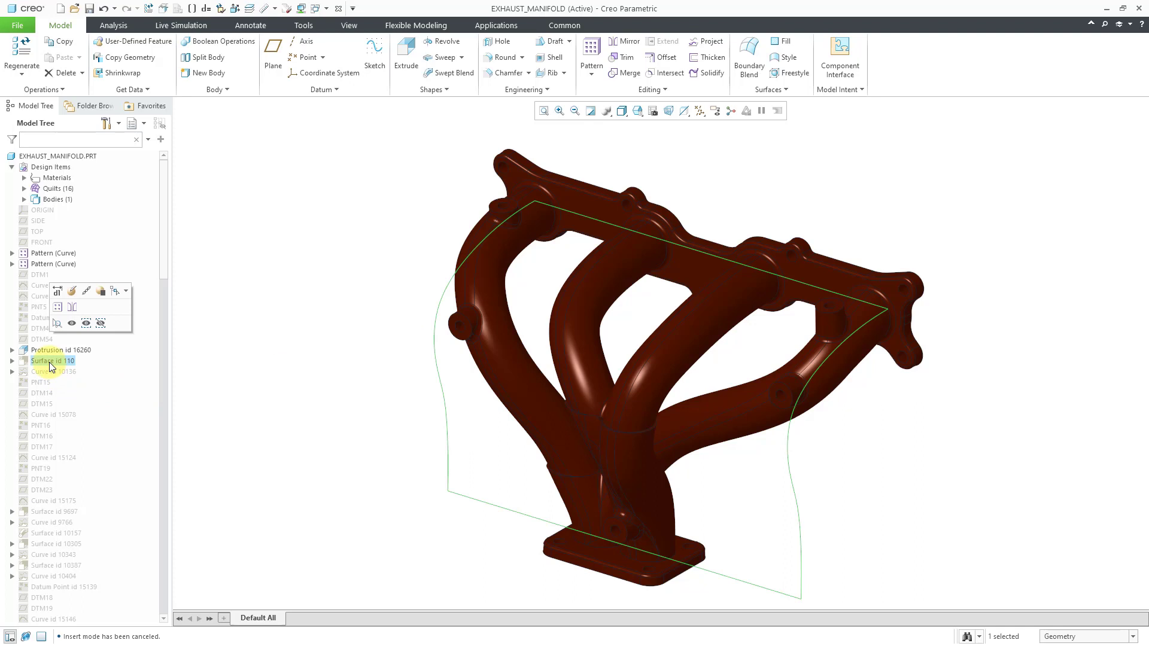
pyautogui.rightClick(49, 361)
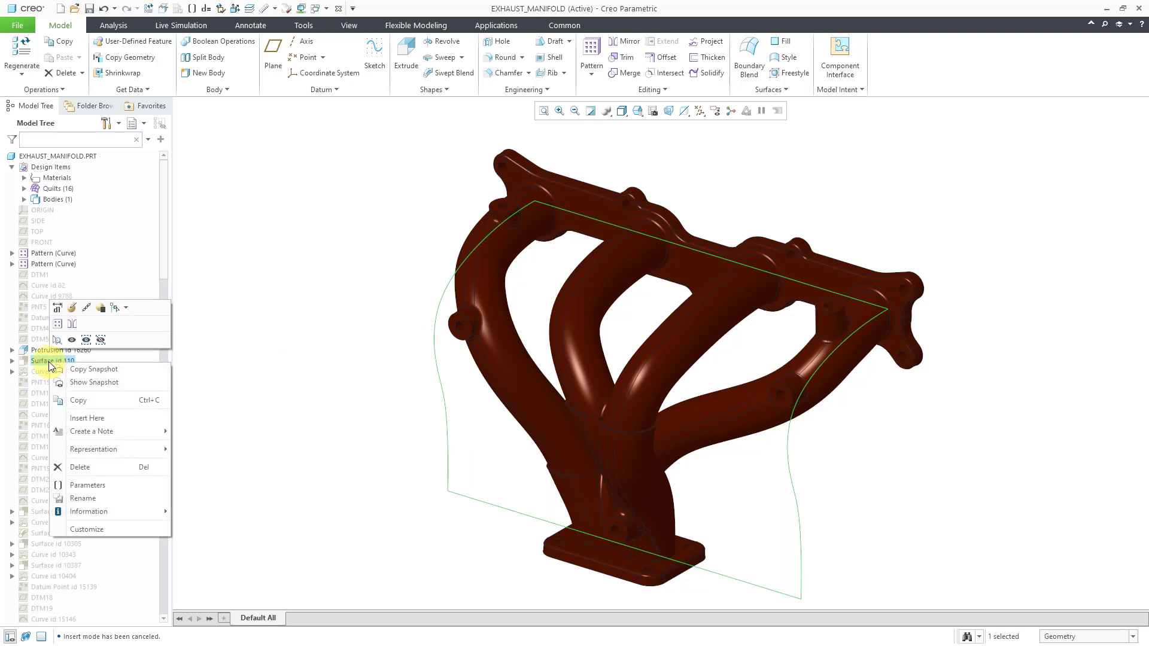
pyautogui.click(111, 385)
pyautogui.moveTo(448, 379)
pyautogui.mouseDown(button='middle')
pyautogui.moveTo(411, 357)
pyautogui.moveTo(462, 383)
pyautogui.mouseUp(button='middle')
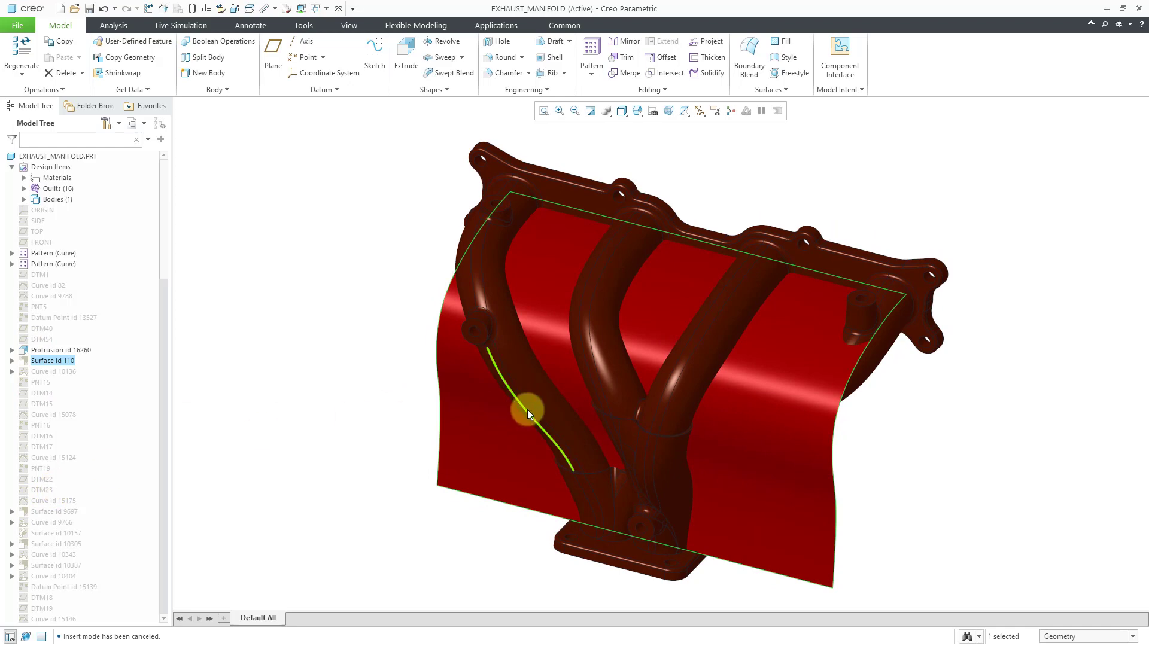
pyautogui.moveTo(526, 438)
pyautogui.mouseDown(button='middle')
pyautogui.moveTo(526, 397)
pyautogui.moveTo(479, 402)
pyautogui.moveTo(495, 395)
pyautogui.moveTo(559, 418)
pyautogui.moveTo(536, 411)
pyautogui.moveTo(537, 428)
pyautogui.mouseUp(button='middle')
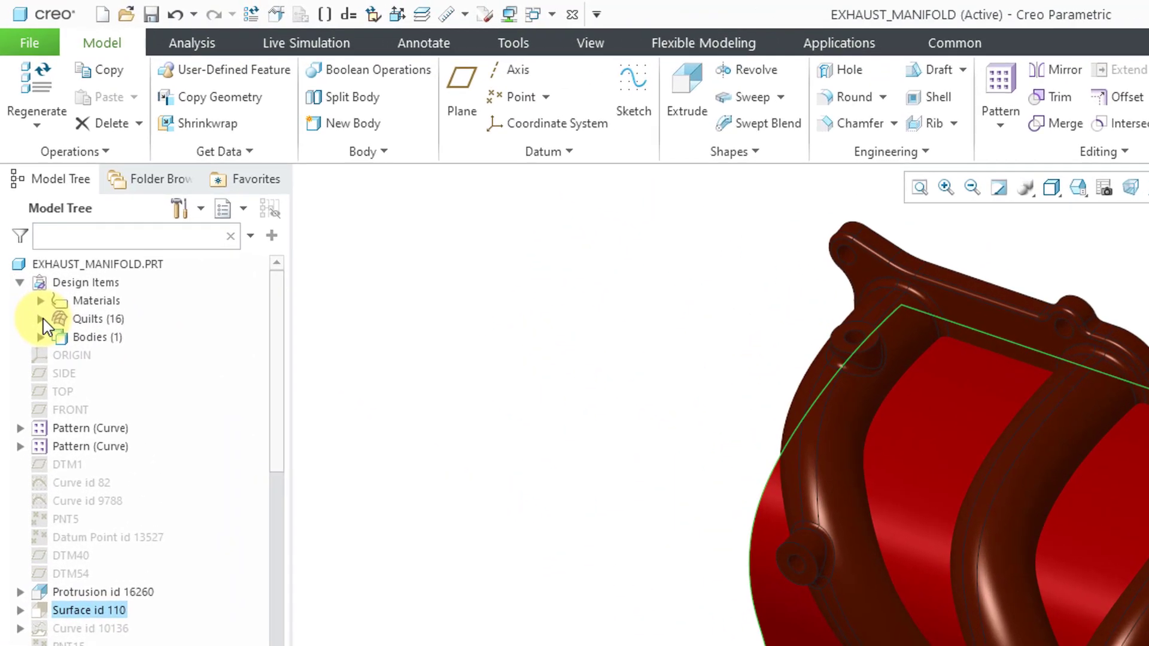
pyautogui.click(25, 191)
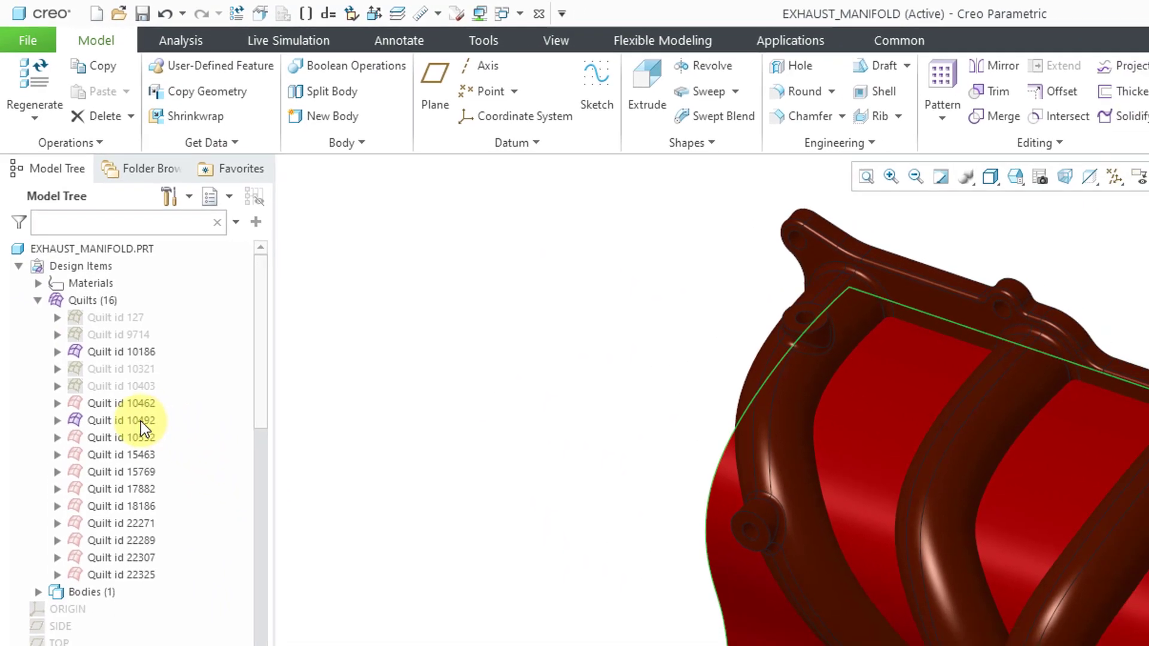
pyautogui.click(151, 446)
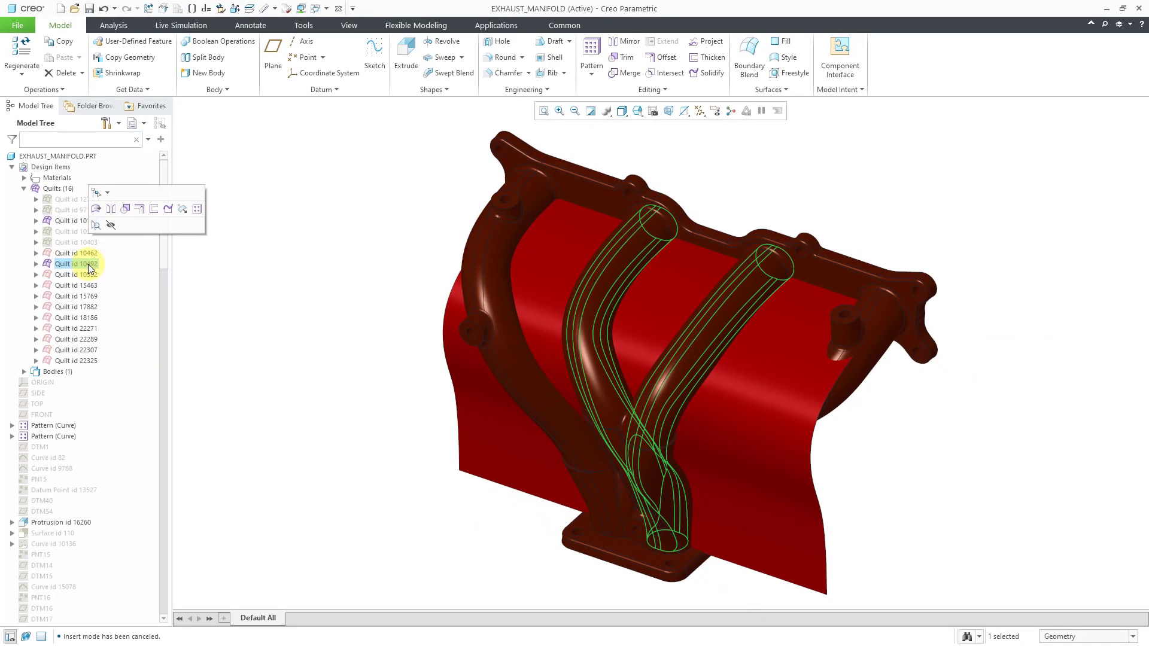
# Switch the display style to No Hidden and show Quilt id 10492's snapshot
pyautogui.click(623, 113)
pyautogui.click(649, 165)
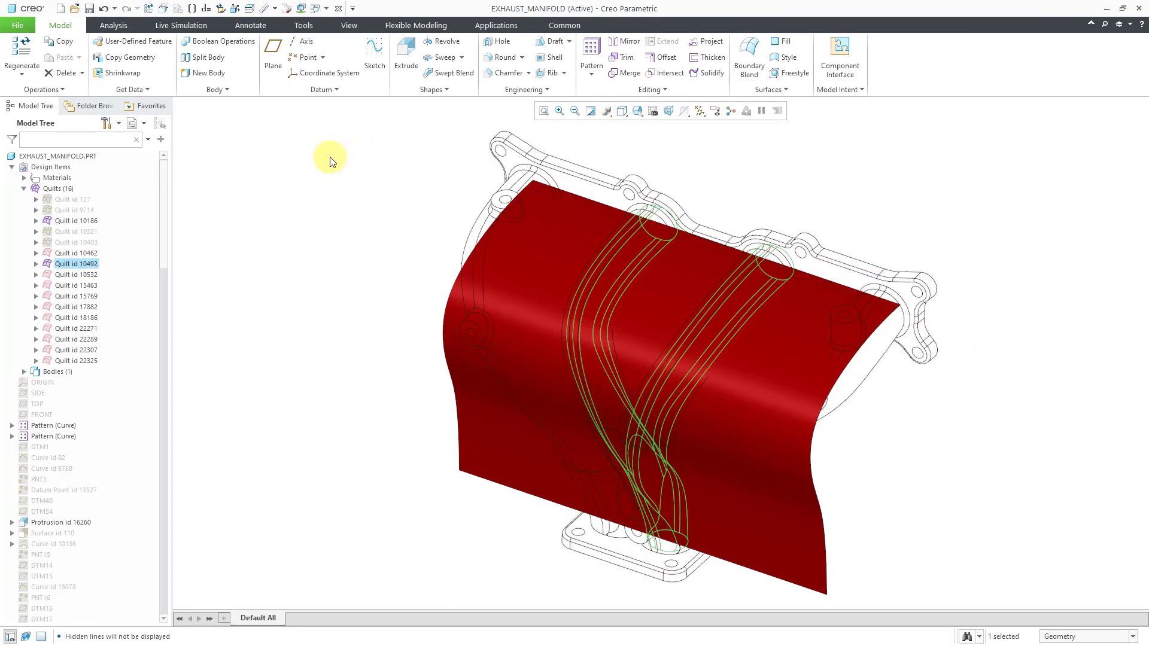
pyautogui.rightClick(90, 265)
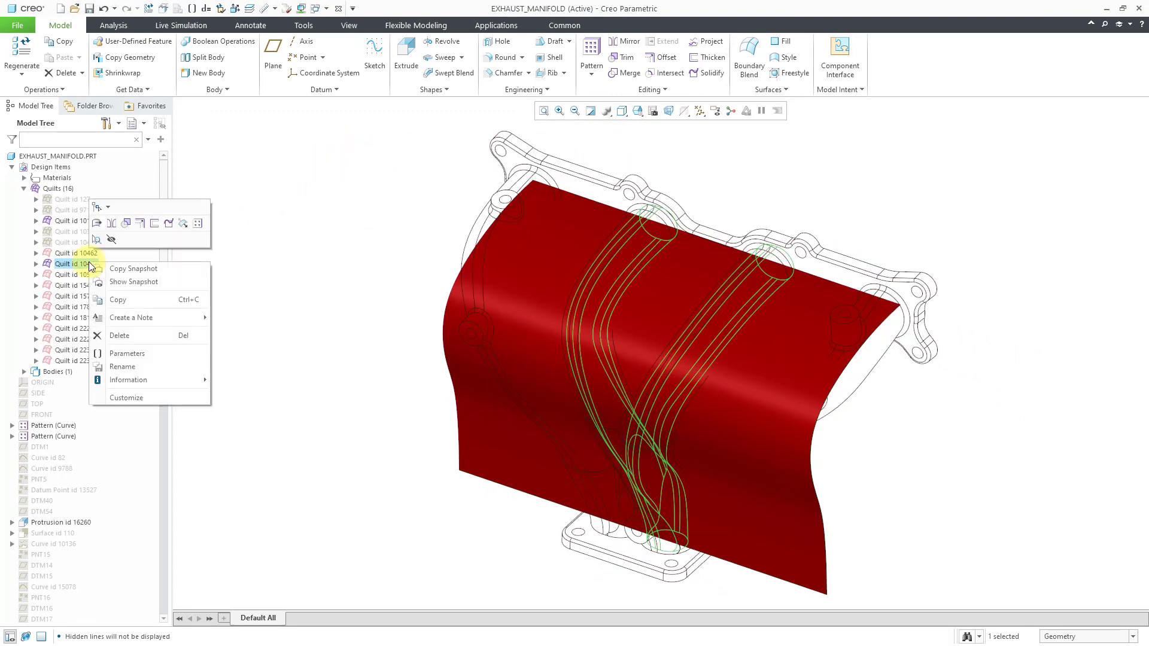
pyautogui.click(151, 280)
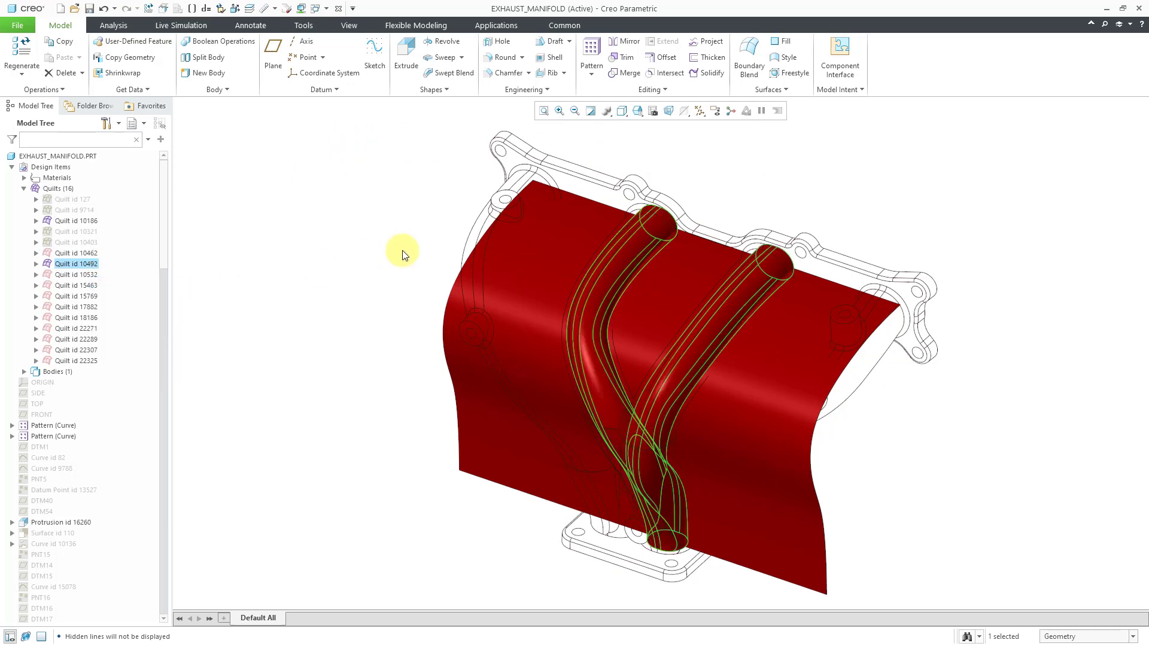
pyautogui.moveTo(411, 250)
pyautogui.mouseDown(button='middle')
pyautogui.moveTo(487, 164)
pyautogui.moveTo(464, 197)
pyautogui.moveTo(434, 205)
pyautogui.moveTo(476, 202)
pyautogui.moveTo(474, 218)
pyautogui.mouseUp(button='middle')
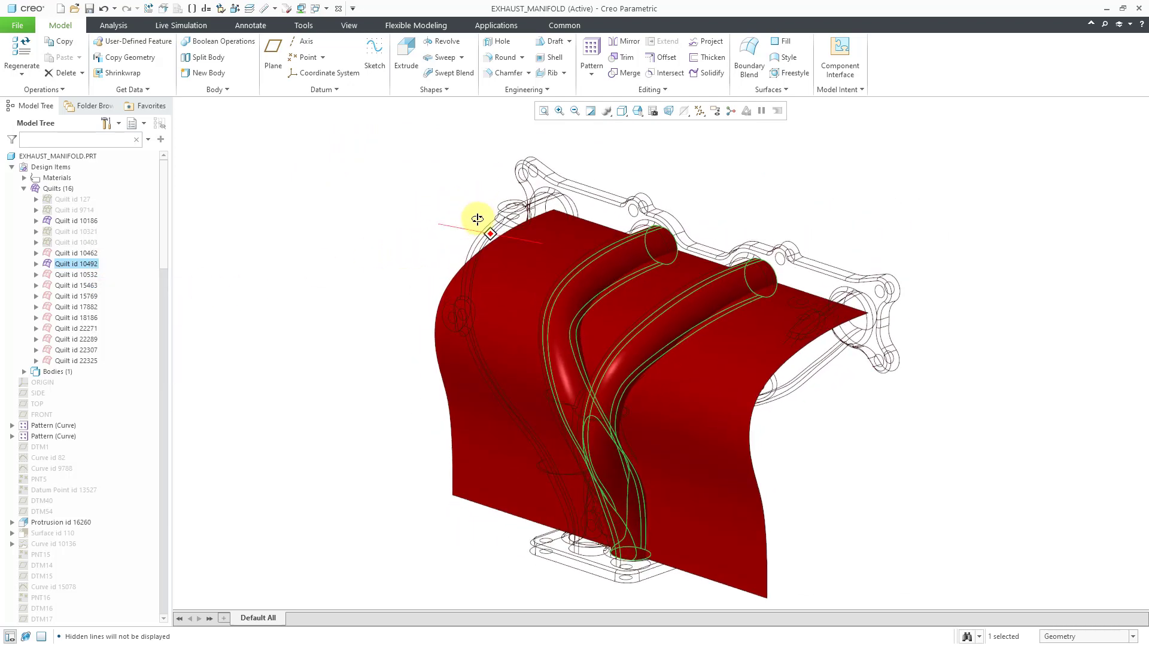
# Repaint, redisplay Quilt id 10492's red two-pipe snapshot, and copy the snapshot
pyautogui.click(590, 111)
pyautogui.keyDown('ctrl'); pyautogui.click(87, 267); pyautogui.keyUp('ctrl')
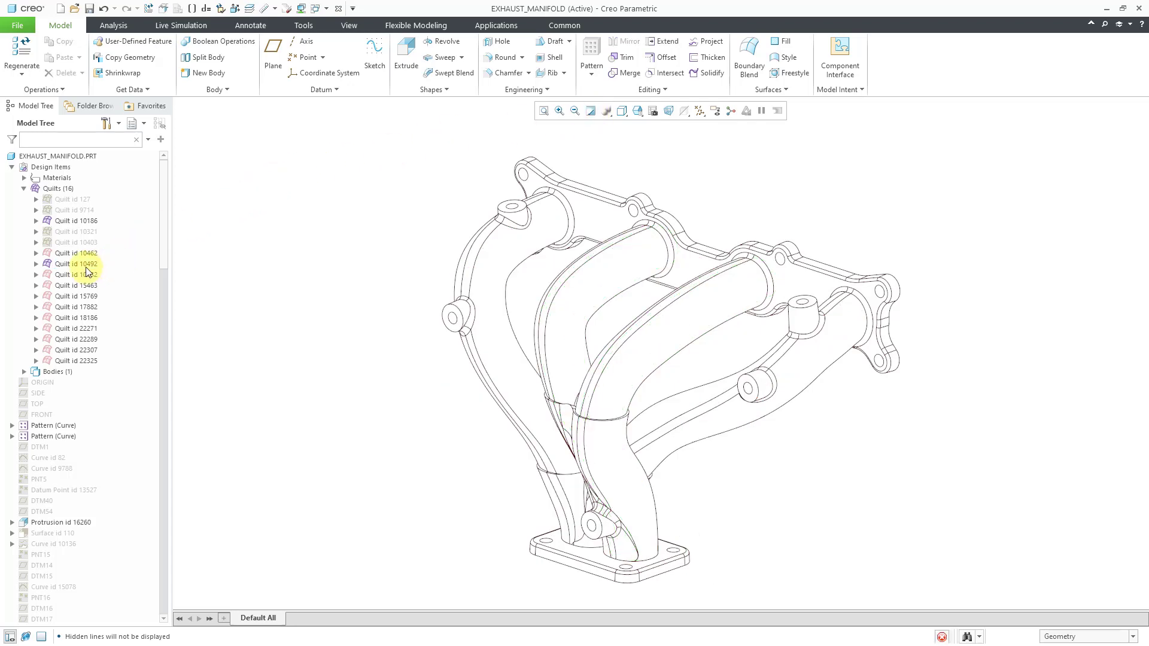
pyautogui.rightClick(85, 267)
pyautogui.click(120, 288)
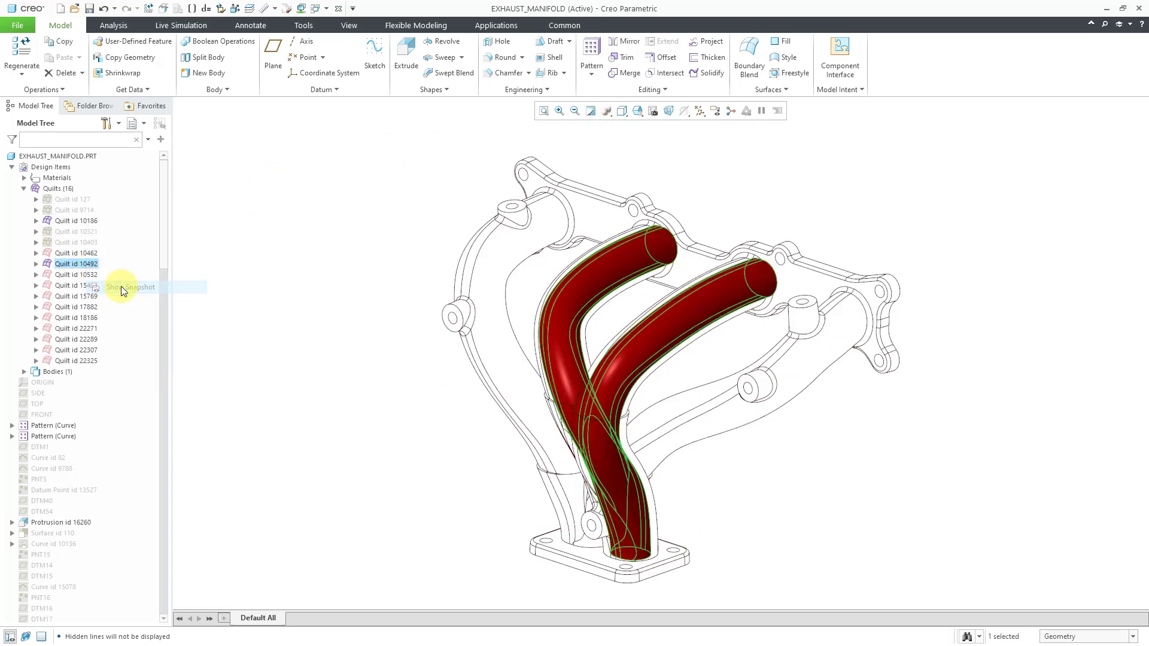
pyautogui.moveTo(451, 323); pyautogui.dragTo(493, 308, button='middle')
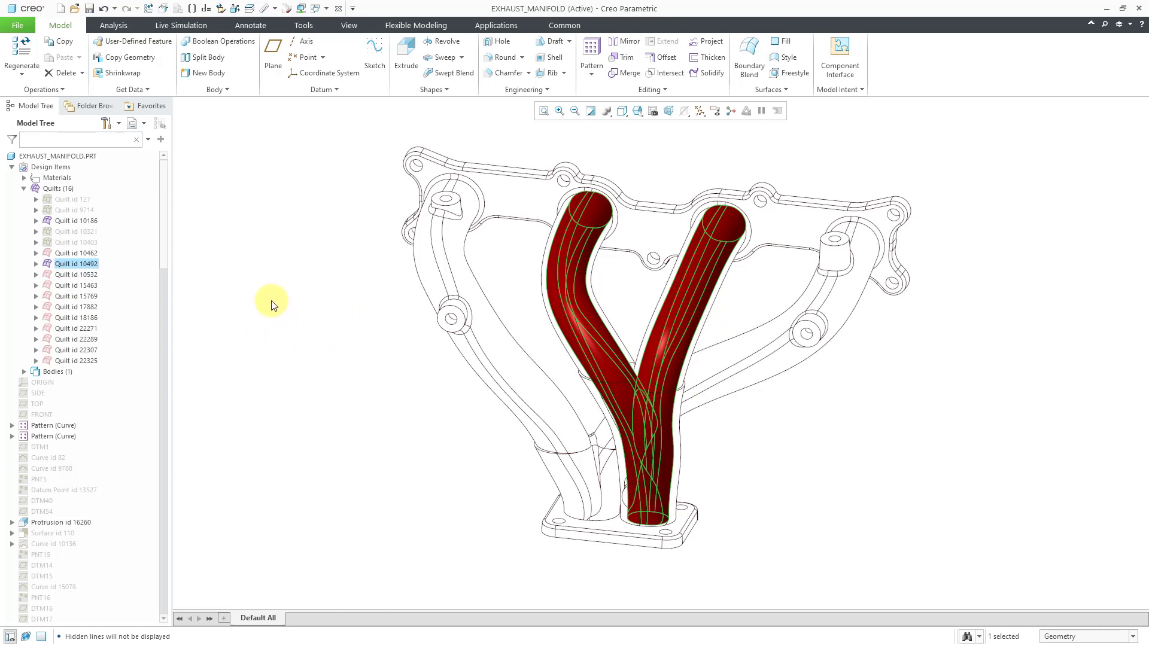
pyautogui.rightClick(93, 267)
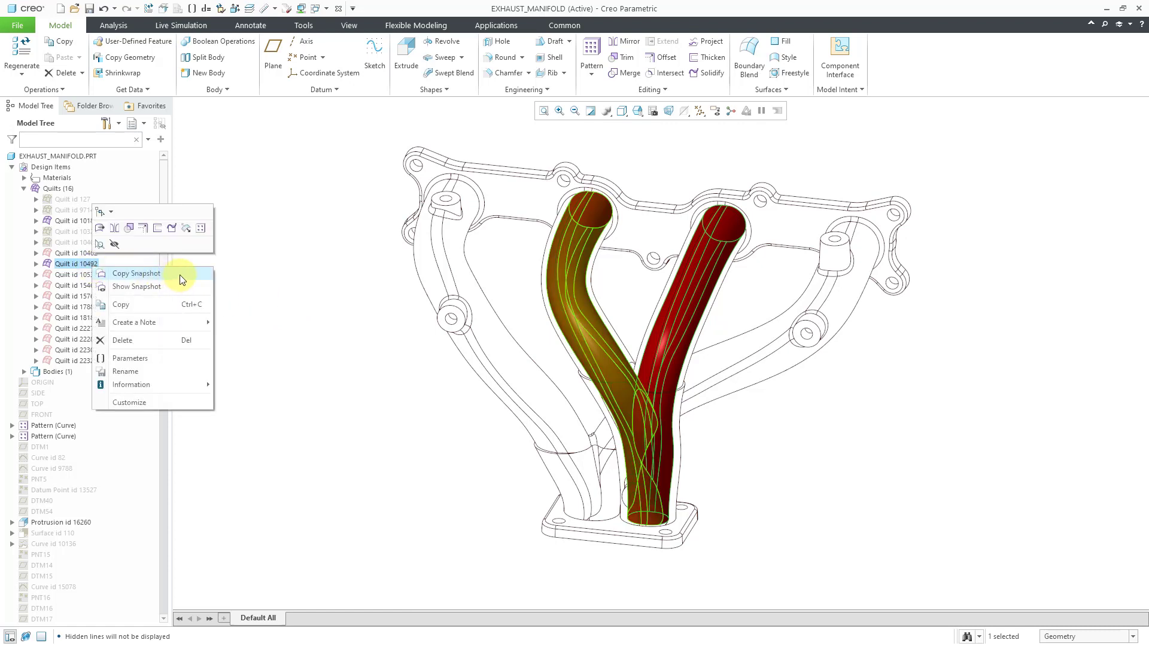
pyautogui.click(300, 284)
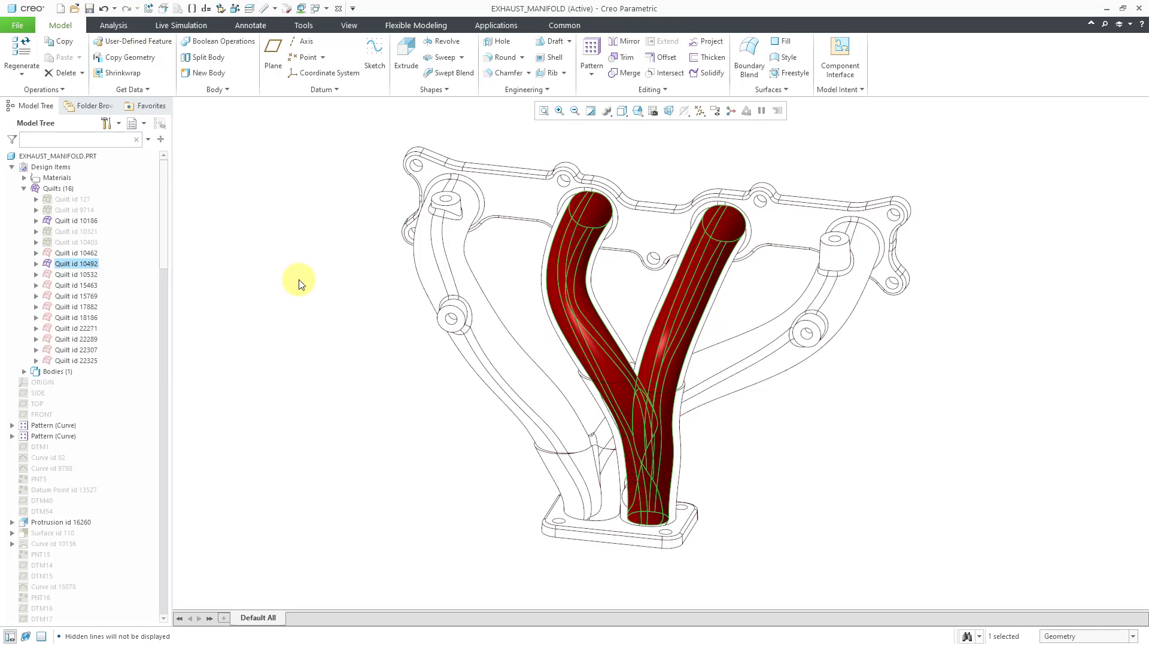